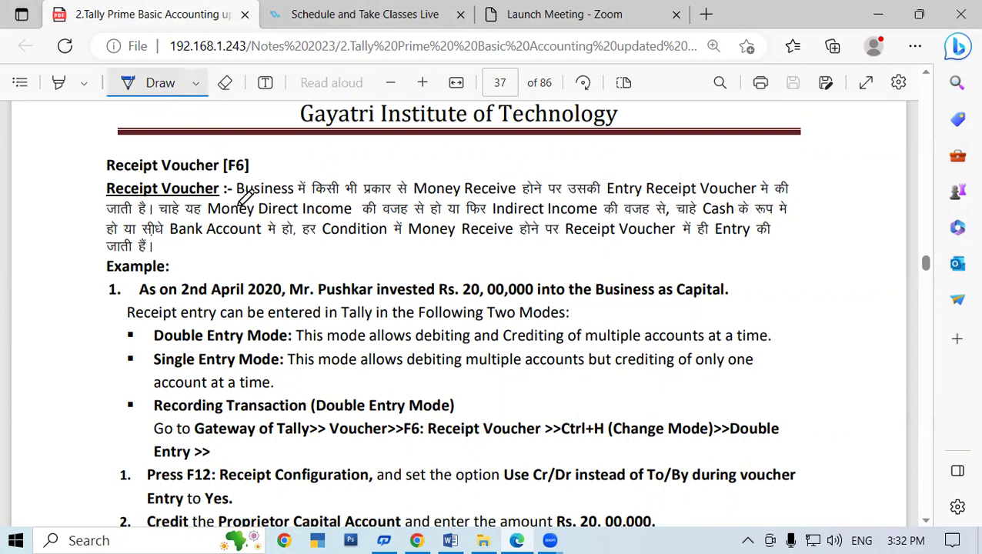
- Underline key phrases in the Receipt Voucher definition and in example 1, and circle the word Capital in the example
{"action": "left_click_drag", "start_coordinate": [239, 198], "coordinate": [420, 200]}
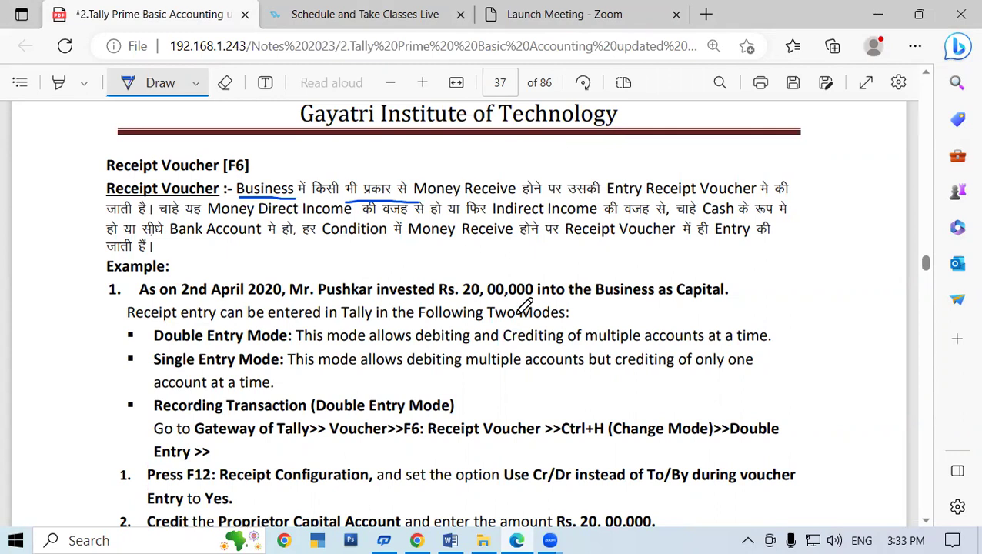
{"action": "left_click_drag", "start_coordinate": [175, 296], "coordinate": [638, 301]}
{"action": "left_click_drag", "start_coordinate": [698, 304], "coordinate": [737, 305]}
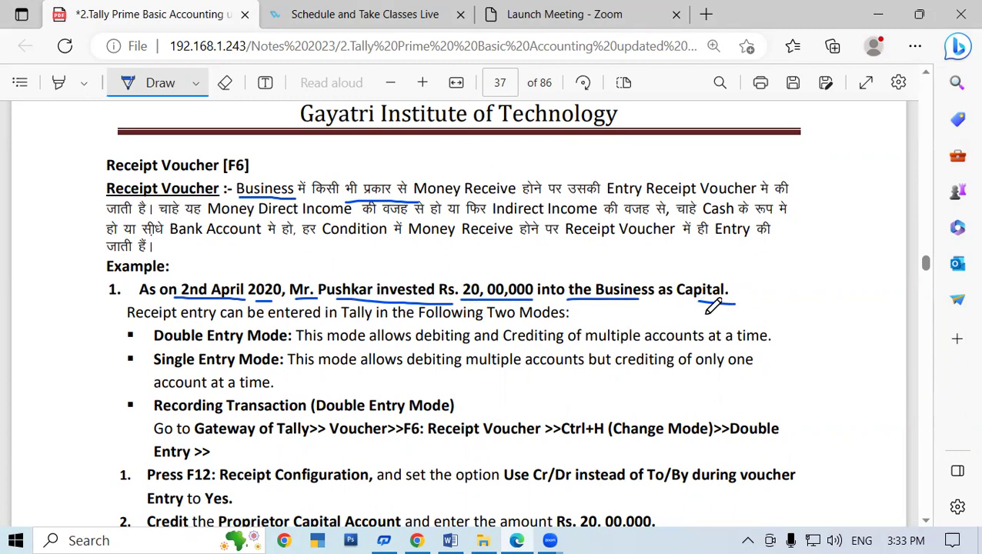
{"action": "mouse_move", "coordinate": [733, 282]}
{"action": "left_mouse_down"}
{"action": "mouse_move", "coordinate": [705, 269]}
{"action": "mouse_move", "coordinate": [677, 274]}
{"action": "mouse_move", "coordinate": [670, 294]}
{"action": "mouse_move", "coordinate": [695, 306]}
{"action": "mouse_move", "coordinate": [733, 303]}
{"action": "mouse_move", "coordinate": [739, 285]}
{"action": "left_mouse_up"}
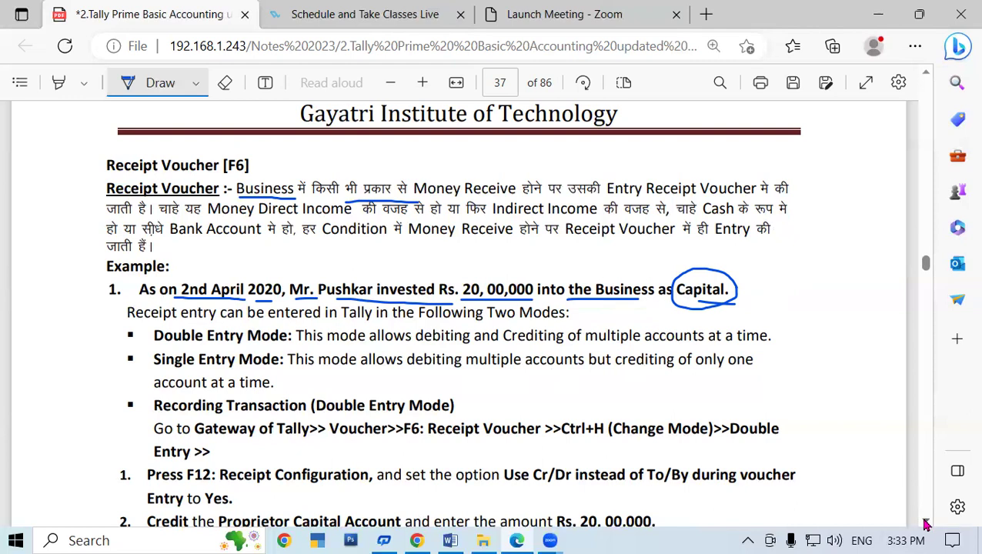
- Circle Cash Account in instruction 3 of the double entry mode recording procedure
{"action": "scroll", "coordinate": [927, 521], "scroll_direction": "down", "scroll_amount": 3}
{"action": "scroll", "coordinate": [928, 523], "scroll_direction": "down", "scroll_amount": 2}
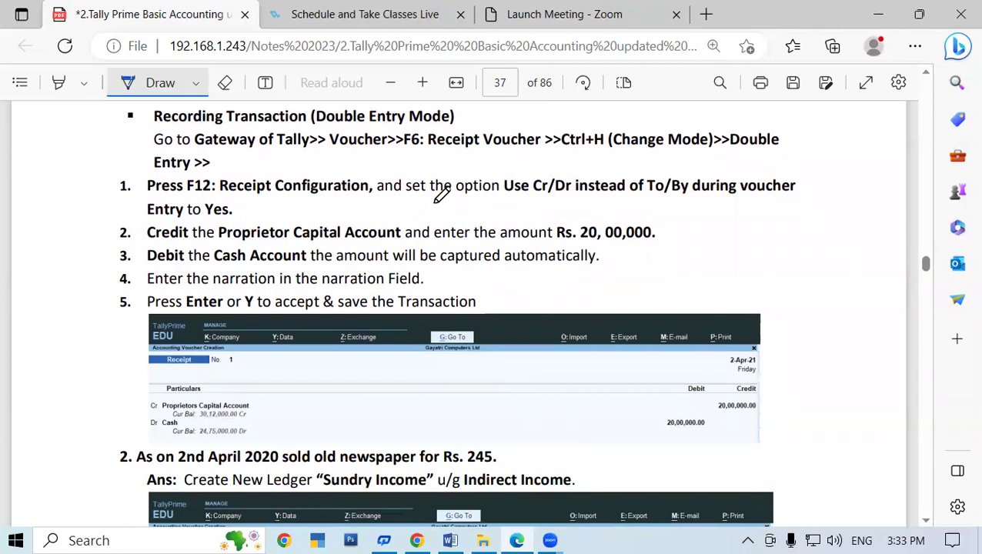
{"action": "mouse_move", "coordinate": [304, 245]}
{"action": "left_mouse_down"}
{"action": "mouse_move", "coordinate": [240, 232]}
{"action": "mouse_move", "coordinate": [223, 246]}
{"action": "mouse_move", "coordinate": [226, 235]}
{"action": "mouse_move", "coordinate": [220, 254]}
{"action": "mouse_move", "coordinate": [284, 268]}
{"action": "mouse_move", "coordinate": [309, 248]}
{"action": "left_mouse_up"}
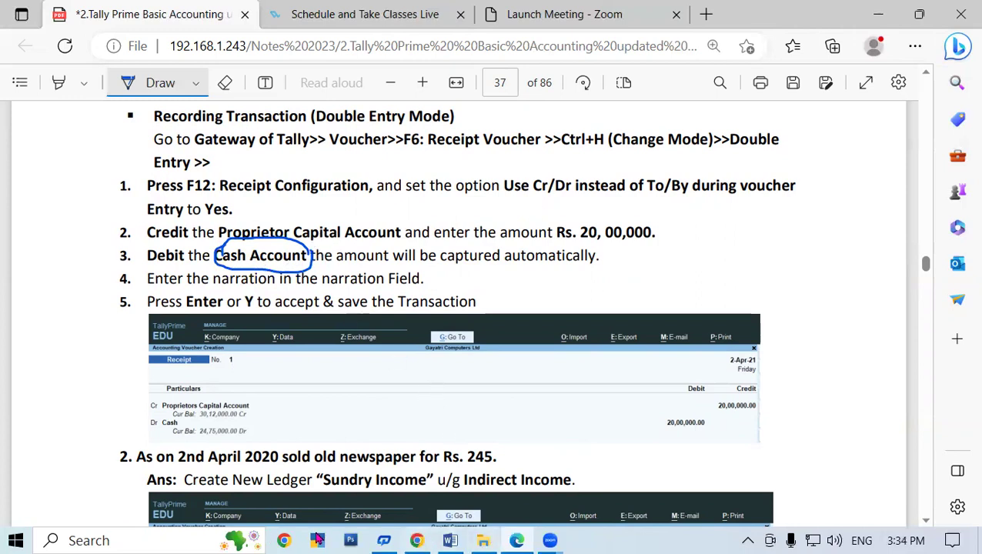
- Switch to TallyPrime, continue in Educational Mode and shut the company Gayatri Computers Ltd
{"action": "left_click", "coordinate": [318, 540]}
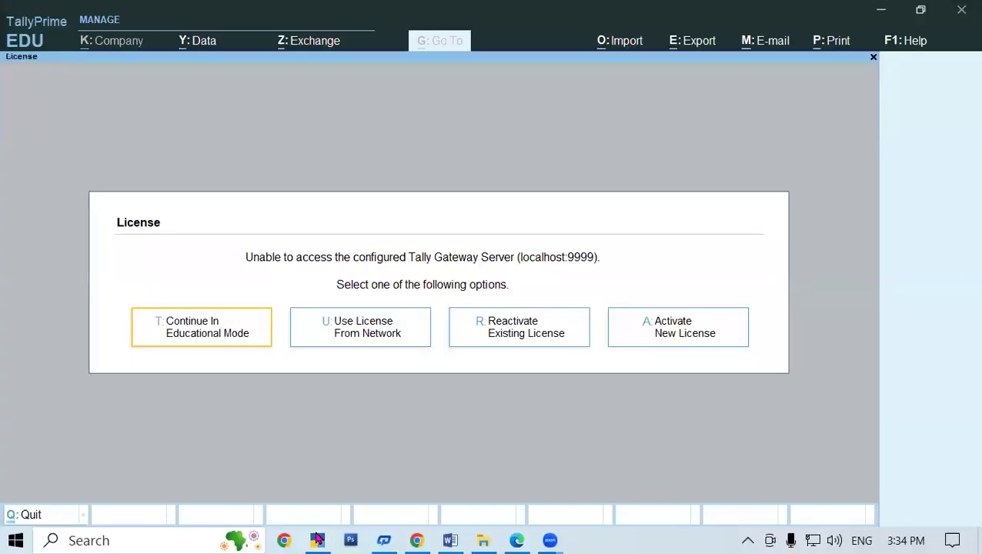
{"action": "left_click", "coordinate": [215, 337]}
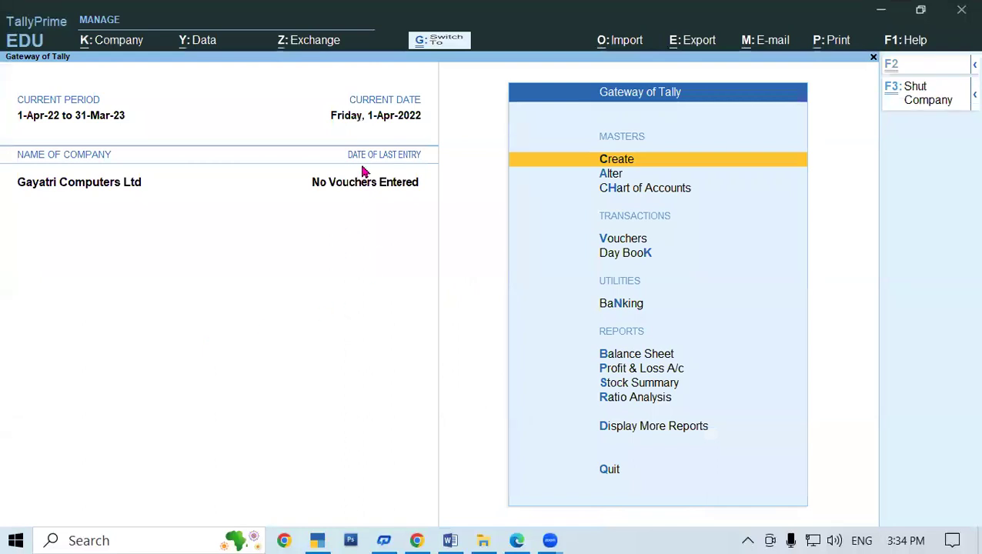
{"action": "key", "text": "alt+F3"}
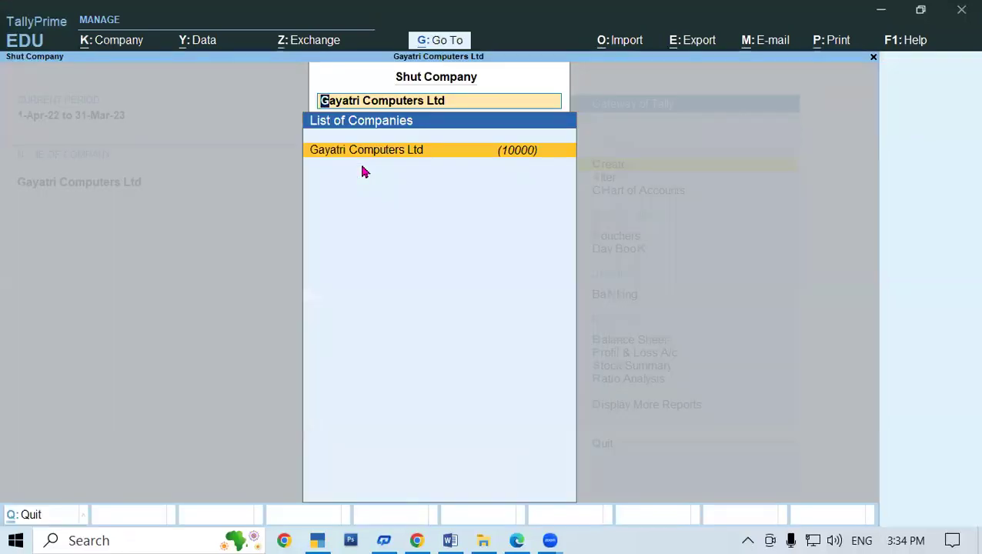
{"action": "key", "text": "Return"}
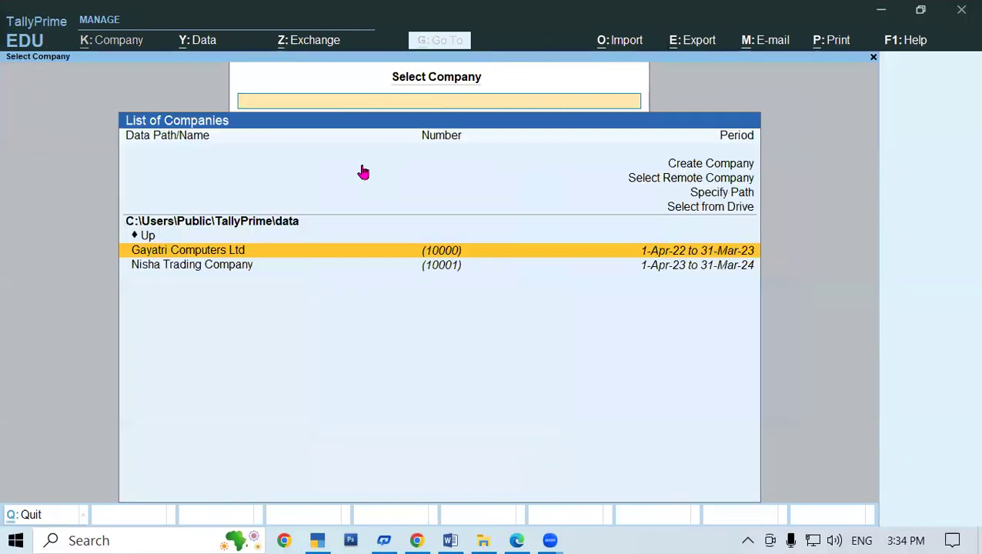
- Browse to the D:\Tally 3PM data folder and load the company Gayatri Computers Ltd 3.1
{"action": "key", "text": "Up"}
{"action": "key", "text": "Up"}
{"action": "key", "text": "Up"}
{"action": "key", "text": "Return"}
{"action": "key", "text": "Down"}
{"action": "key", "text": "Down"}
{"action": "key", "text": "Up"}
{"action": "key", "text": "Return"}
{"action": "key", "text": "Down"}
{"action": "key", "text": "Down"}
{"action": "key", "text": "Down"}
{"action": "key", "text": "Down"}
{"action": "key", "text": "Down"}
{"action": "key", "text": "Down"}
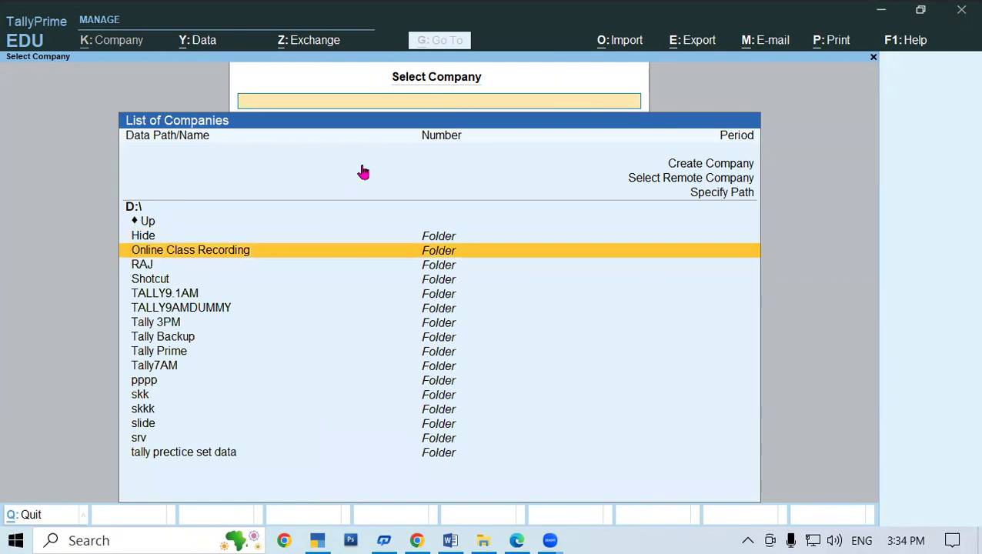
{"action": "key", "text": "Return"}
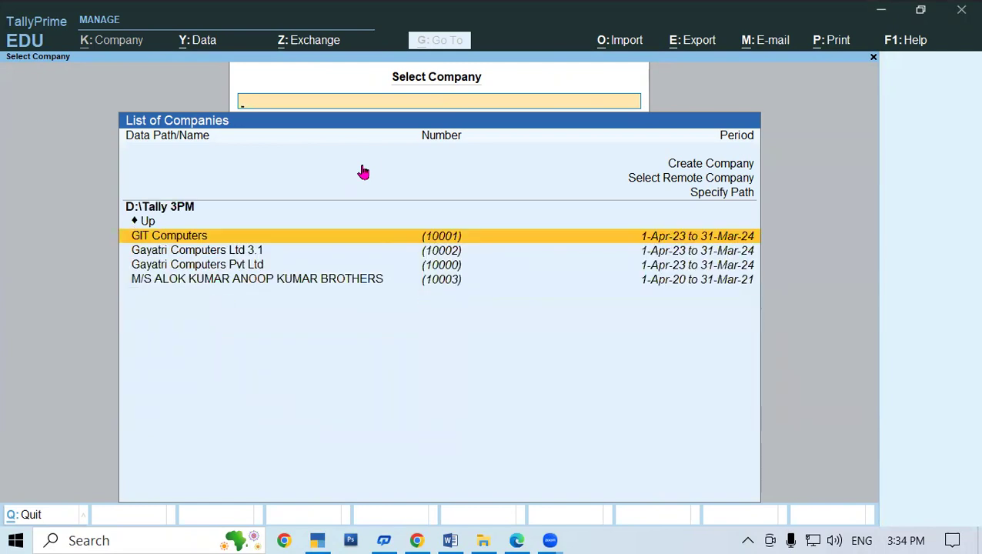
{"action": "key", "text": "Down"}
{"action": "key", "text": "Return"}
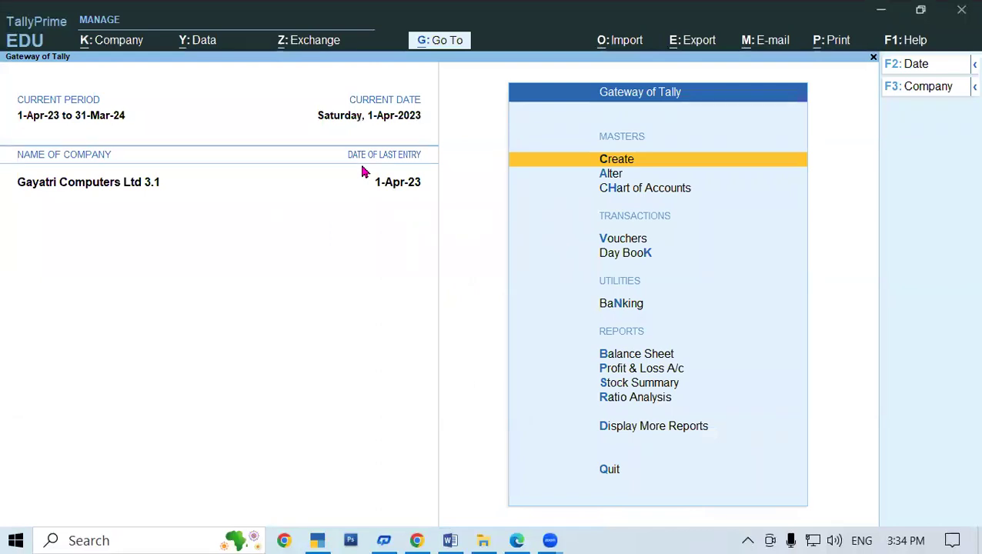
- Delete the Prop Capital A/c receipt voucher from the Day Book
{"action": "key", "text": "d"}
{"action": "key", "text": "y"}
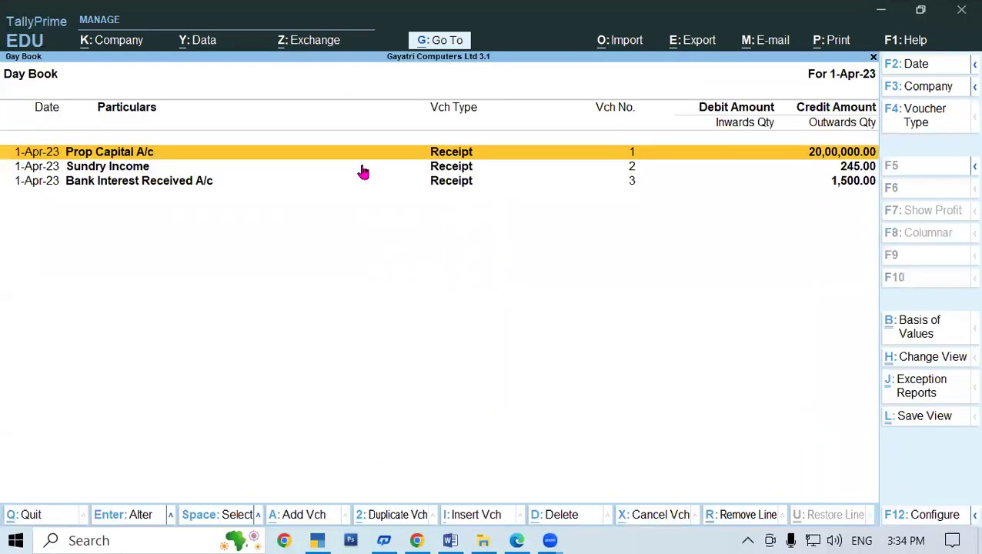
{"action": "key", "text": "Return"}
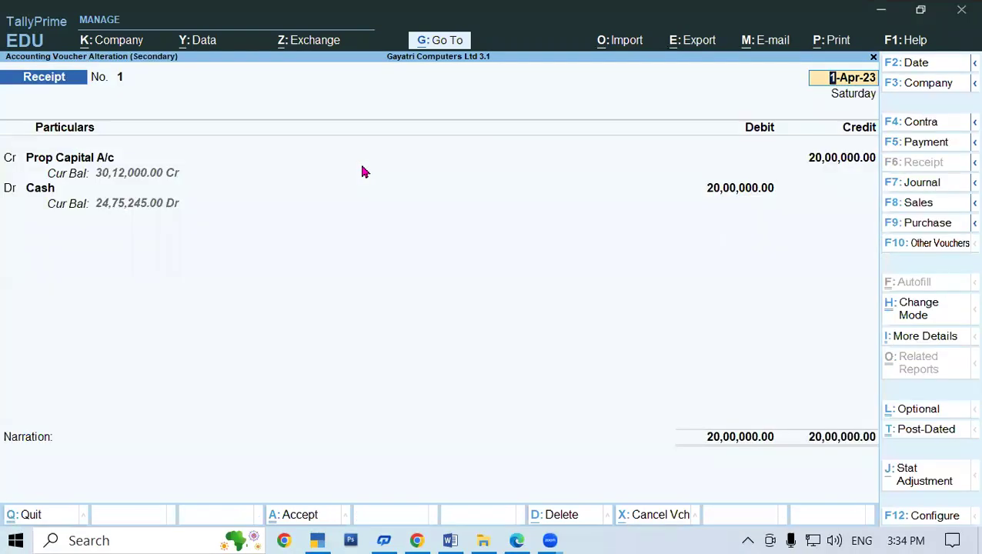
{"action": "key", "text": "alt+d"}
{"action": "key", "text": "y"}
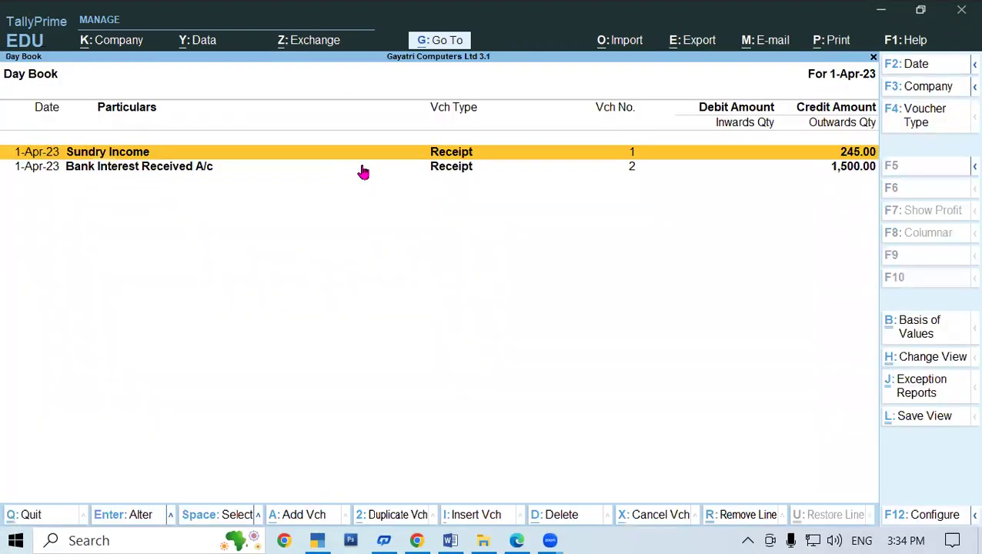
- Delete the Sundry Income and Bank Interest Received A/c receipt vouchers from the Day Book
{"action": "key", "text": "Return"}
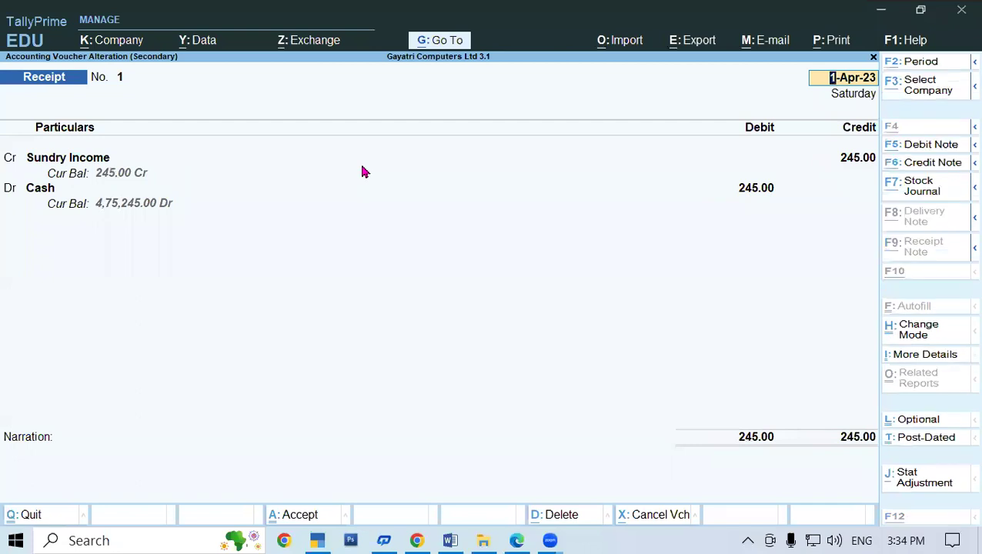
{"action": "key", "text": "alt+d"}
{"action": "key", "text": "y"}
{"action": "key", "text": "Return"}
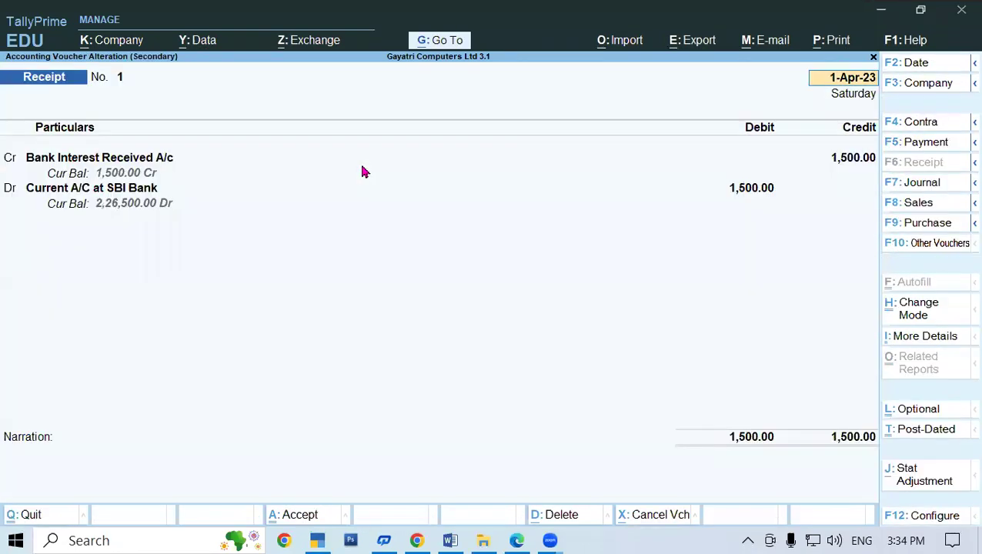
{"action": "key", "text": "alt+d"}
{"action": "key", "text": "y"}
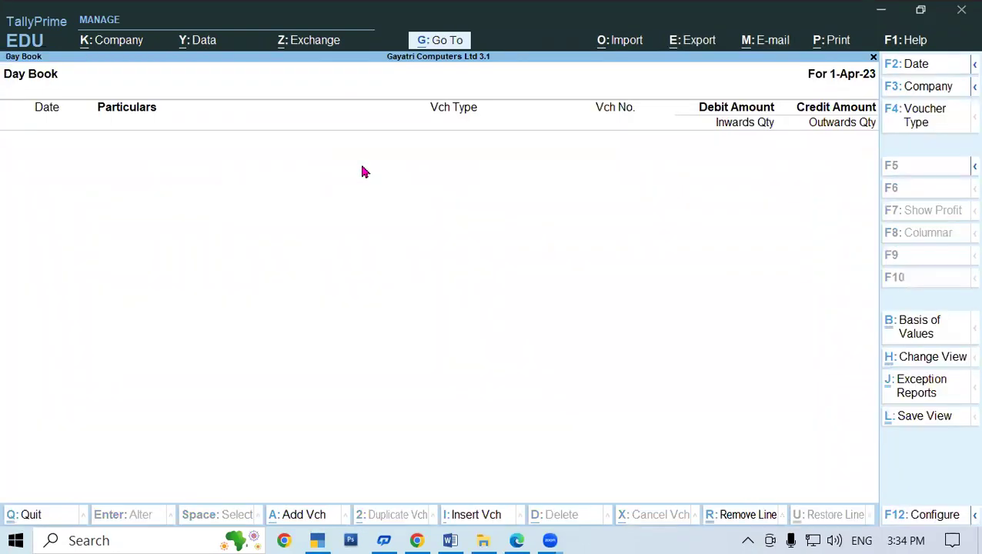
- Start a new Receipt voucher and highlight Prop Capital A/c as the ledger for its credit line
{"action": "key", "text": "Escape"}
{"action": "key", "text": "Down"}
{"action": "key", "text": "Down"}
{"action": "key", "text": "Down"}
{"action": "key", "text": "Down"}
{"action": "key", "text": "Down"}
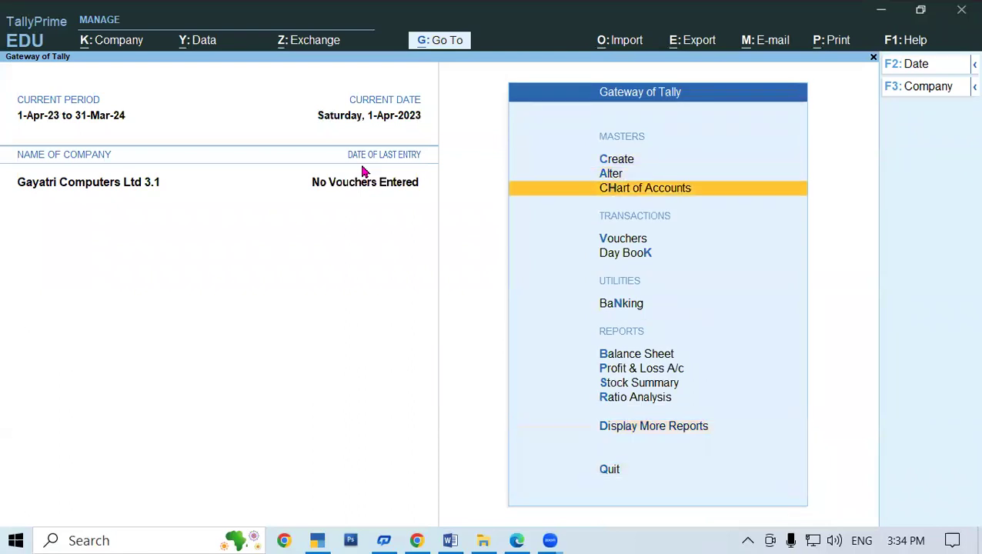
{"action": "key", "text": "Return"}
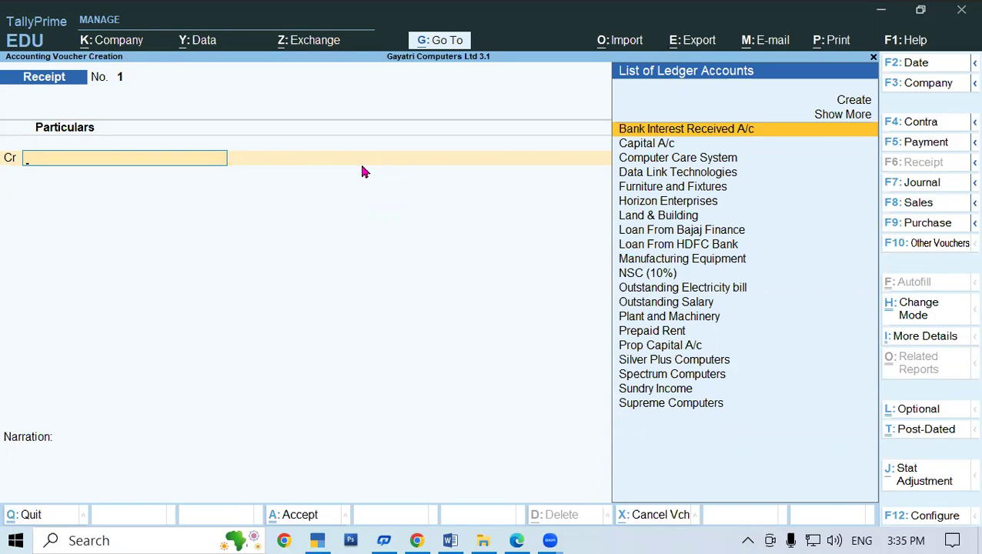
{"action": "key", "text": "Down"}
{"action": "key", "text": "Down"}
{"action": "key", "text": "Down"}
{"action": "key", "text": "Down"}
{"action": "key", "text": "Down"}
{"action": "key", "text": "Down"}
{"action": "key", "text": "Down"}
{"action": "key", "text": "Down"}
{"action": "key", "text": "Down"}
{"action": "key", "text": "Down"}
{"action": "key", "text": "Down"}
{"action": "key", "text": "Down"}
{"action": "key", "text": "Down"}
{"action": "key", "text": "Down"}
{"action": "key", "text": "Down"}
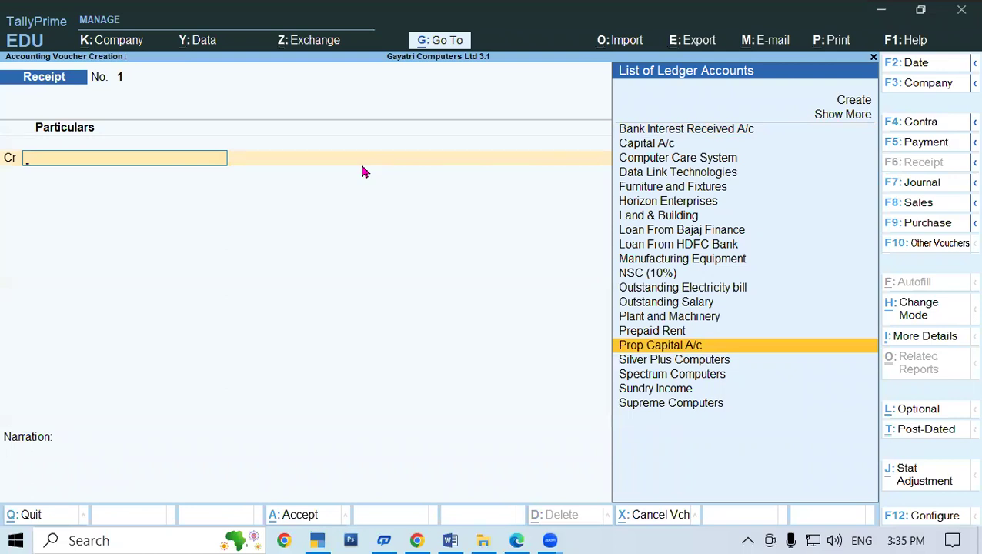
- Try to create a new ledger named Capital A/c from within the receipt voucher
{"action": "key", "text": "alt+c"}
{"action": "type", "text": "CAPITAL"}
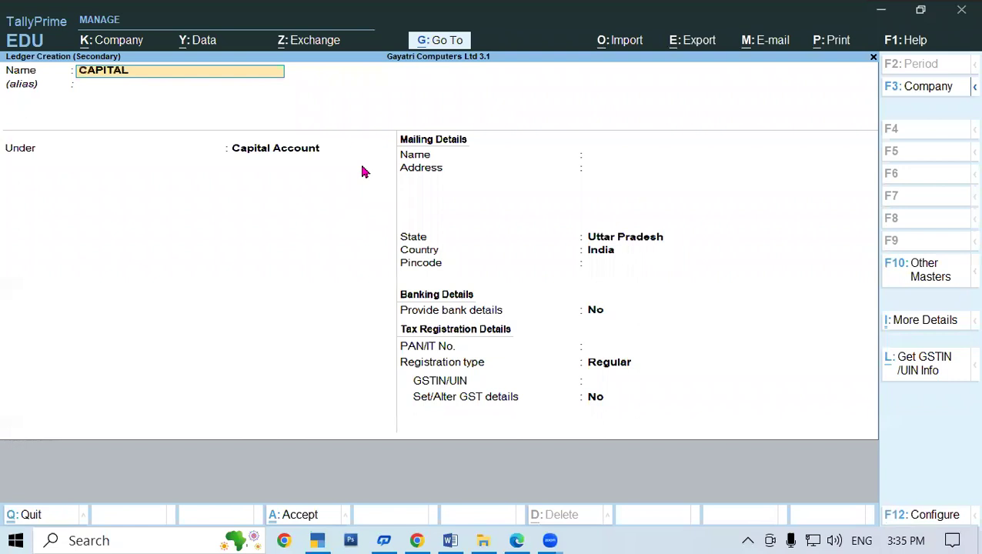
{"action": "type", "text": " a"}
{"action": "key", "text": "BackSpace"}
{"action": "key", "text": "BackSpace"}
{"action": "key", "text": "BackSpace"}
{"action": "key", "text": "BackSpace"}
{"action": "key", "text": "BackSpace"}
{"action": "key", "text": "BackSpace"}
{"action": "key", "text": "BackSpace"}
{"action": "key", "text": "BackSpace"}
{"action": "key", "text": "BackSpace"}
{"action": "type", "text": "Capital A/c"}
{"action": "key", "text": "Return"}
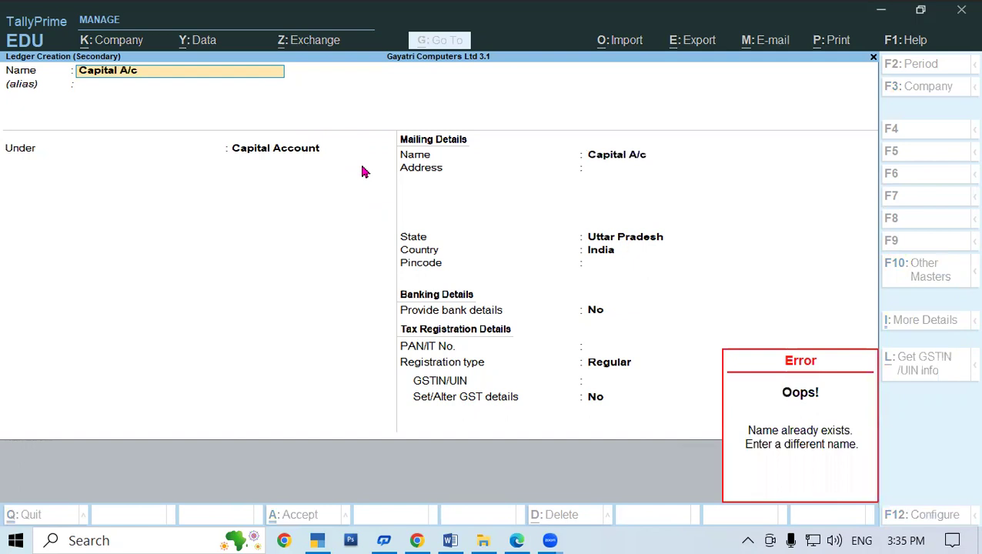
{"action": "key", "text": "Escape"}
{"action": "key", "text": "Escape"}
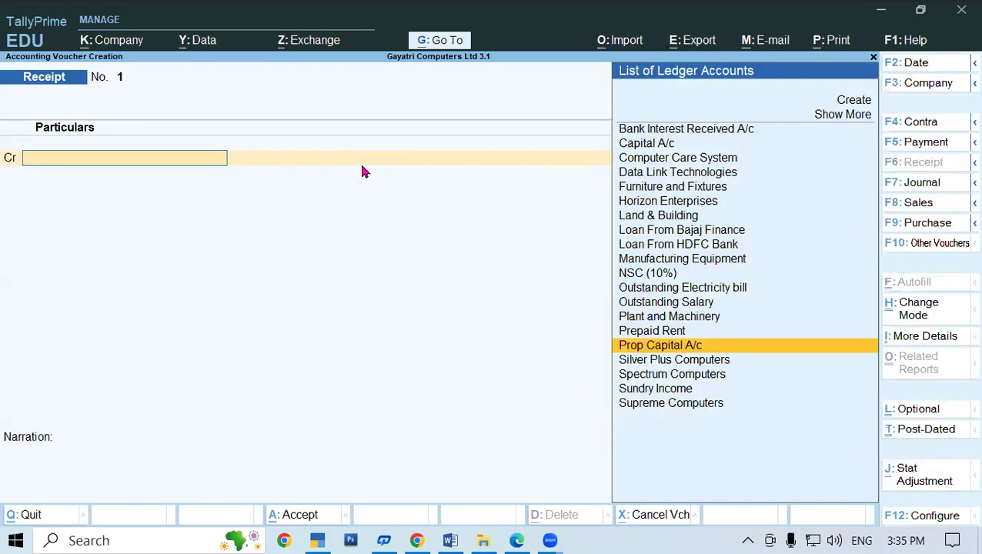
- Credit Prop Capital A/c with 20,00,000 as given in the notes, and debit Cash with the same amount
{"action": "key", "text": "Return"}
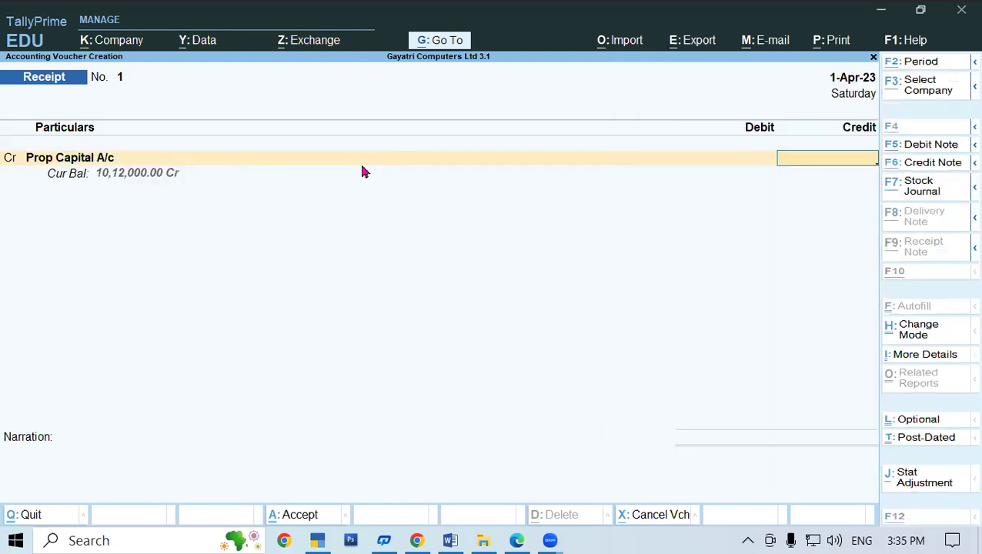
{"action": "key", "text": "alt+Tab"}
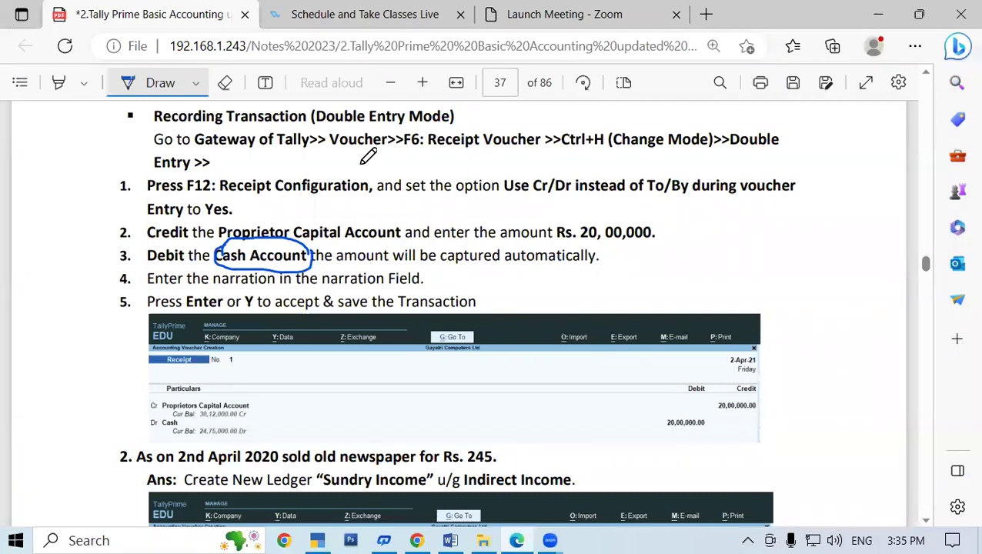
{"action": "key", "text": "alt+Tab"}
{"action": "type", "text": "20"}
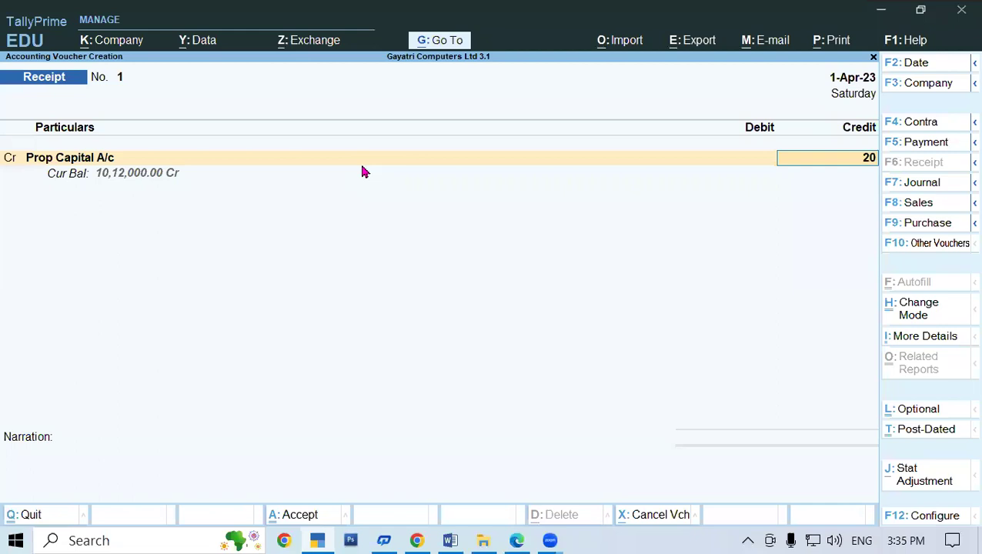
{"action": "type", "text": ",00,00000"}
{"action": "key", "text": "Return"}
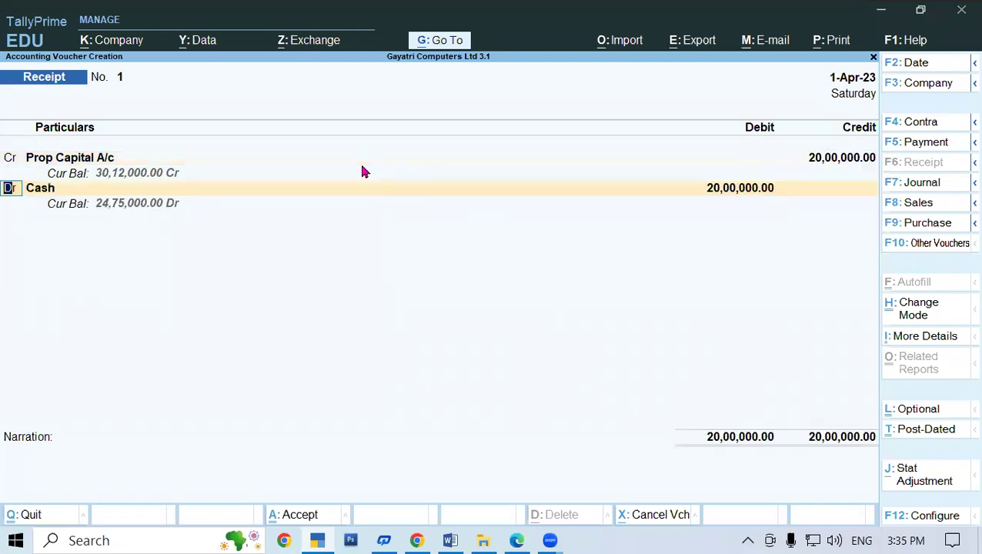
{"action": "key", "text": "Return"}
{"action": "key", "text": "Return"}
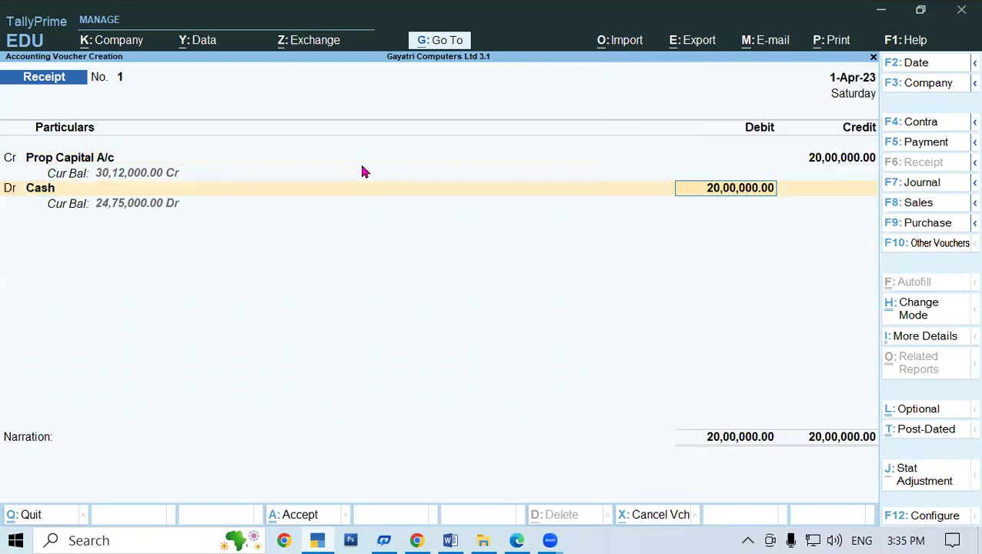
{"action": "key", "text": "Return"}
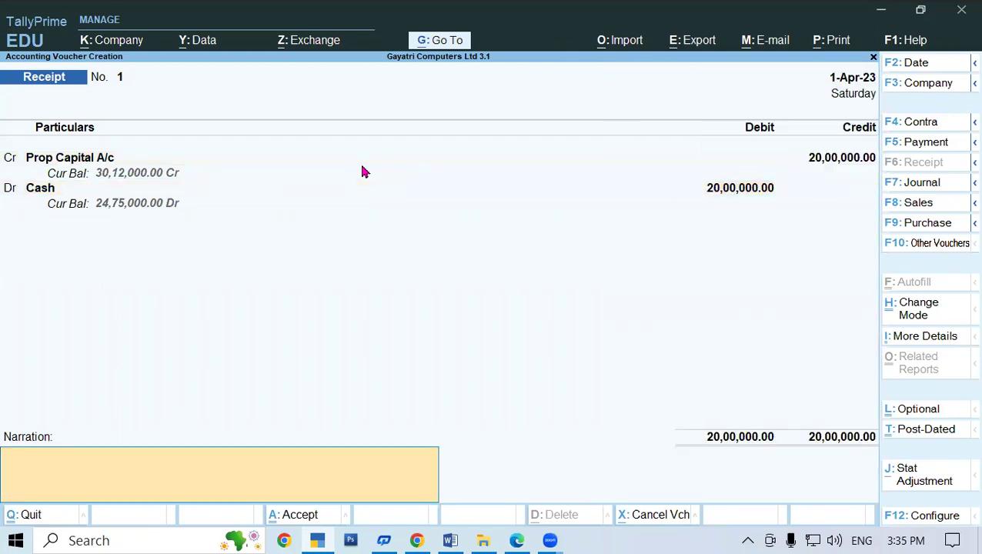
- Enter the narration "Being Cash Invested by Prop" and accept the receipt voucher
{"action": "key", "text": "Return"}
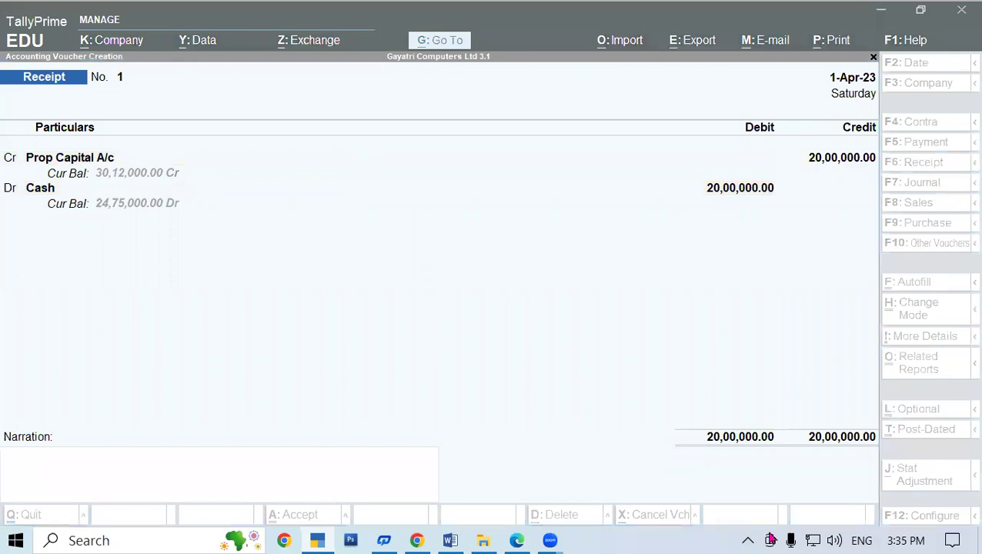
{"action": "left_click", "coordinate": [148, 477]}
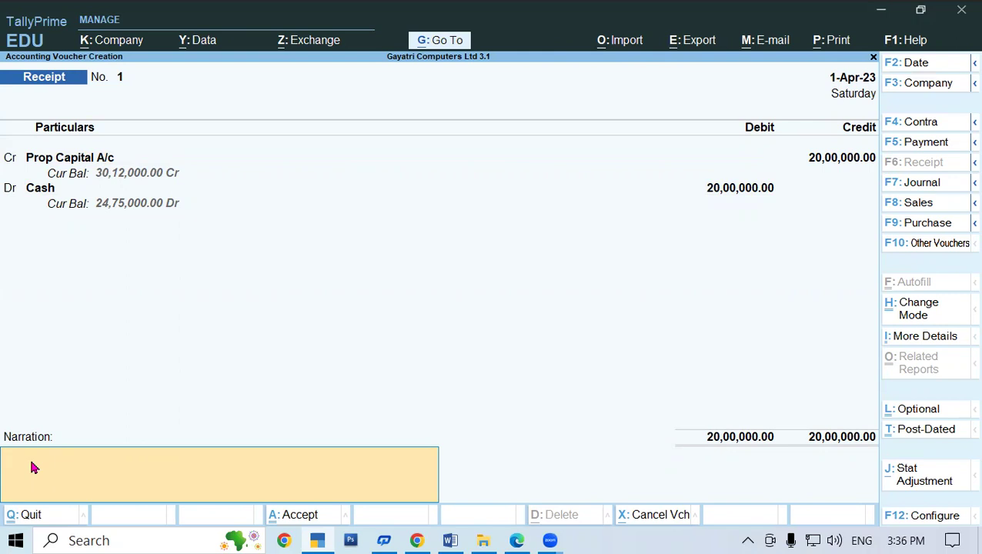
{"action": "type", "text": "Being Cash Invested"}
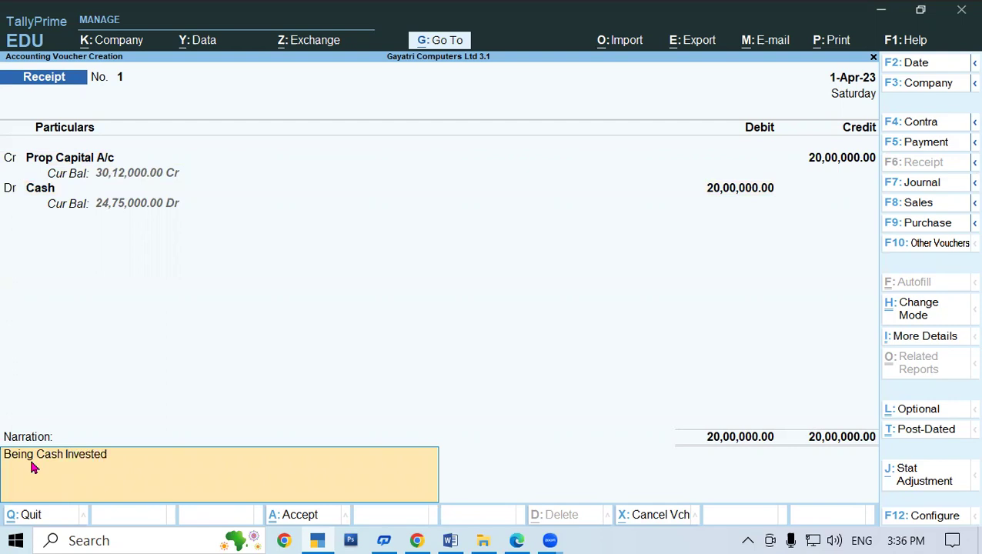
{"action": "type", "text": " by Prop"}
{"action": "key", "text": "Return"}
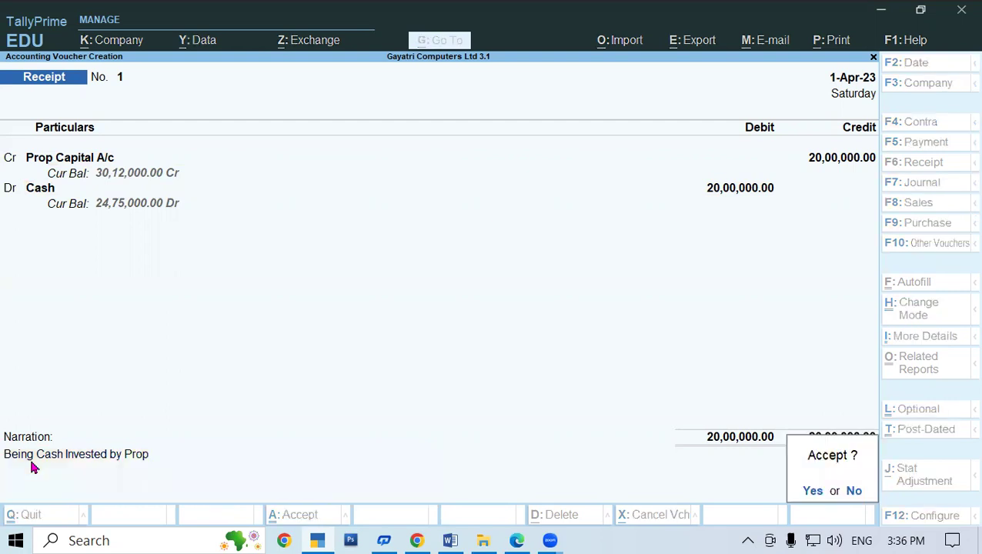
{"action": "key", "text": "Return"}
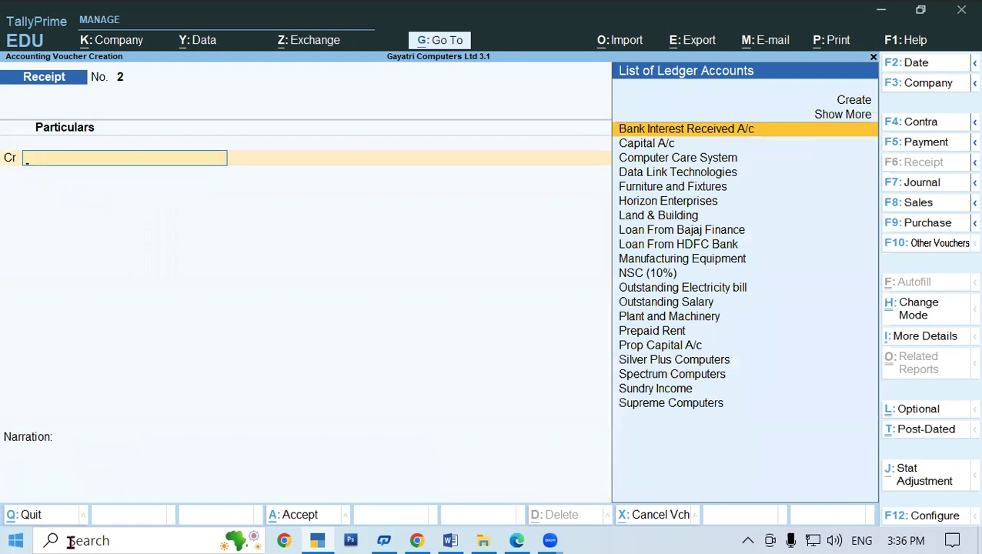
- Switch to the PDF notes in Edge and mark the key words of transaction 2, the old newspaper sale for Rs. 245, in pen
{"action": "left_click", "coordinate": [517, 541]}
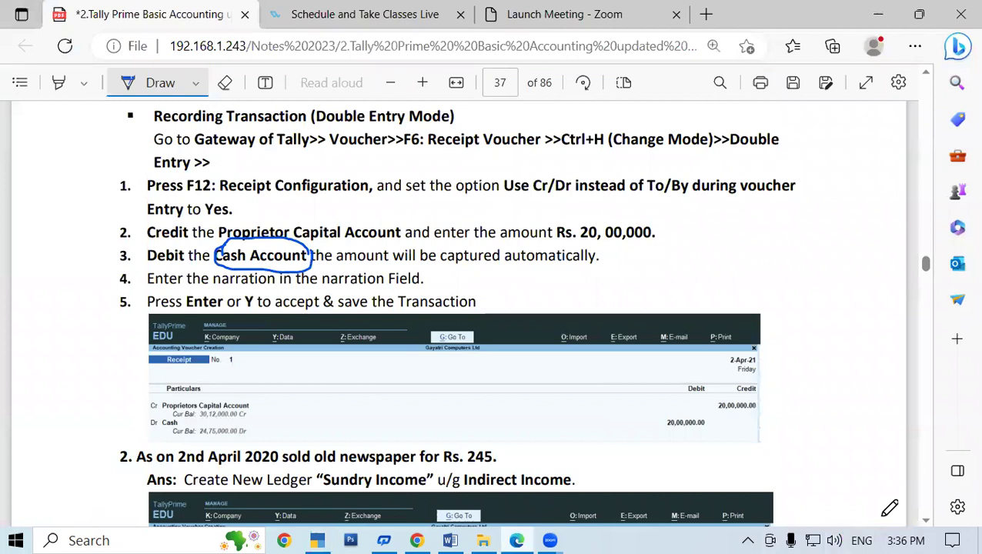
{"action": "scroll", "coordinate": [926, 523], "scroll_direction": "down", "scroll_amount": 3}
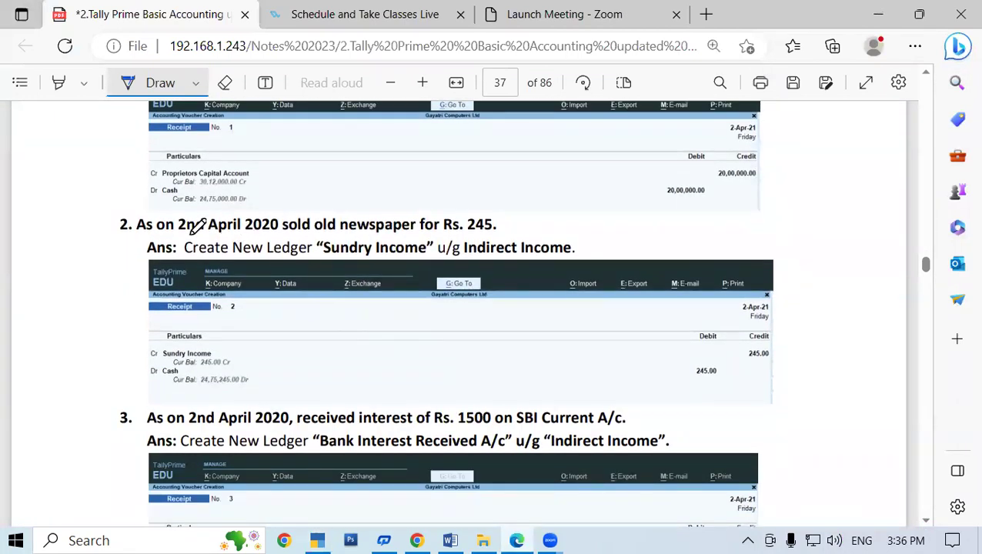
{"action": "left_click_drag", "start_coordinate": [178, 236], "coordinate": [496, 230]}
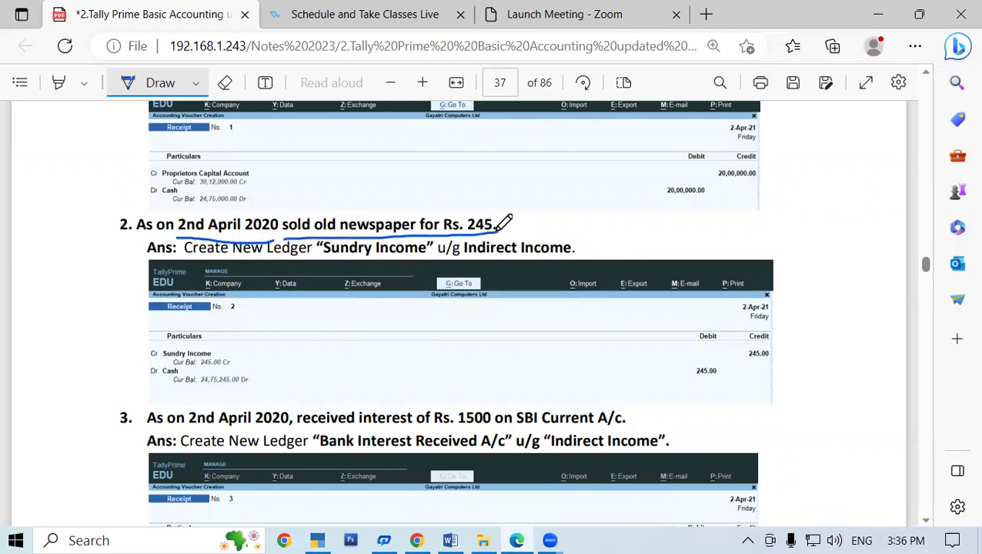
{"action": "left_click", "coordinate": [422, 83]}
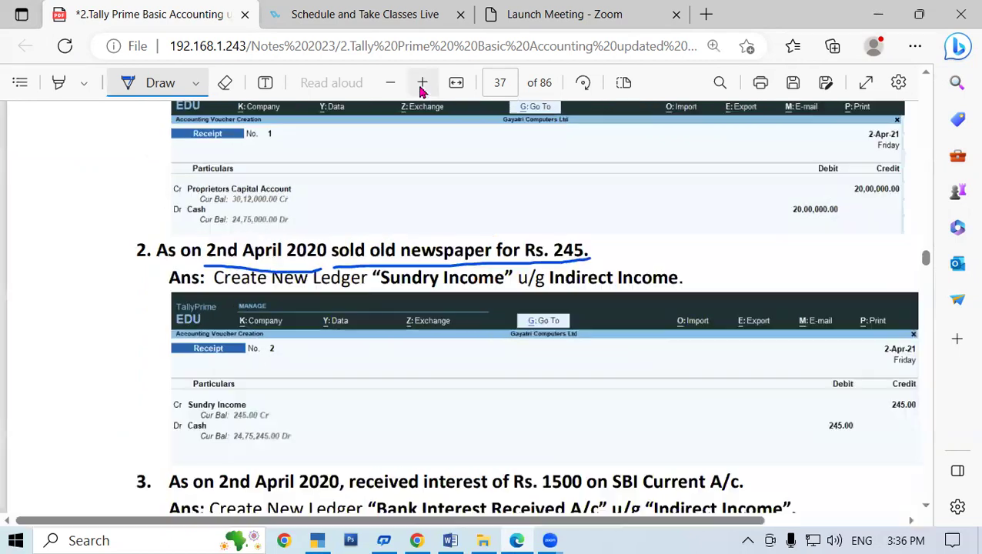
{"action": "left_click_drag", "start_coordinate": [469, 521], "coordinate": [498, 520]}
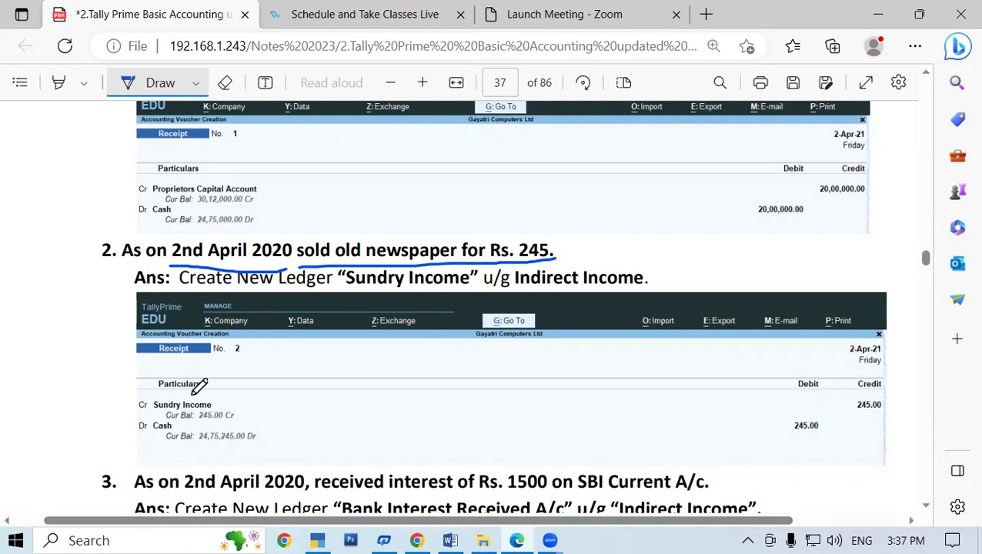
{"action": "mouse_move", "coordinate": [452, 228]}
{"action": "left_mouse_down"}
{"action": "mouse_move", "coordinate": [401, 220]}
{"action": "mouse_move", "coordinate": [350, 230]}
{"action": "mouse_move", "coordinate": [335, 245]}
{"action": "mouse_move", "coordinate": [339, 265]}
{"action": "mouse_move", "coordinate": [469, 266]}
{"action": "mouse_move", "coordinate": [473, 240]}
{"action": "mouse_move", "coordinate": [456, 223]}
{"action": "left_mouse_up"}
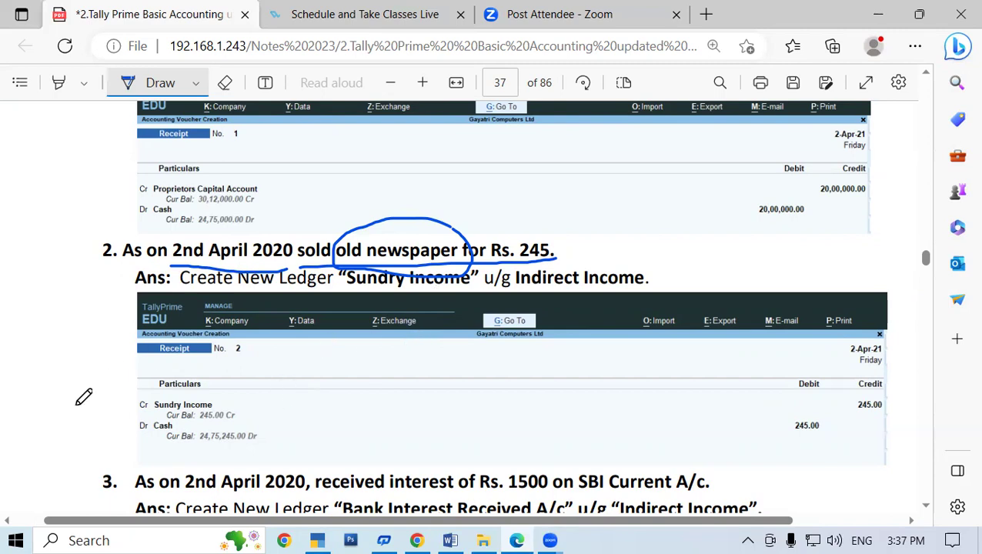
{"action": "mouse_move", "coordinate": [346, 302]}
{"action": "left_mouse_down"}
{"action": "mouse_move", "coordinate": [349, 252]}
{"action": "mouse_move", "coordinate": [462, 244]}
{"action": "mouse_move", "coordinate": [482, 276]}
{"action": "mouse_move", "coordinate": [421, 300]}
{"action": "mouse_move", "coordinate": [343, 290]}
{"action": "left_mouse_up"}
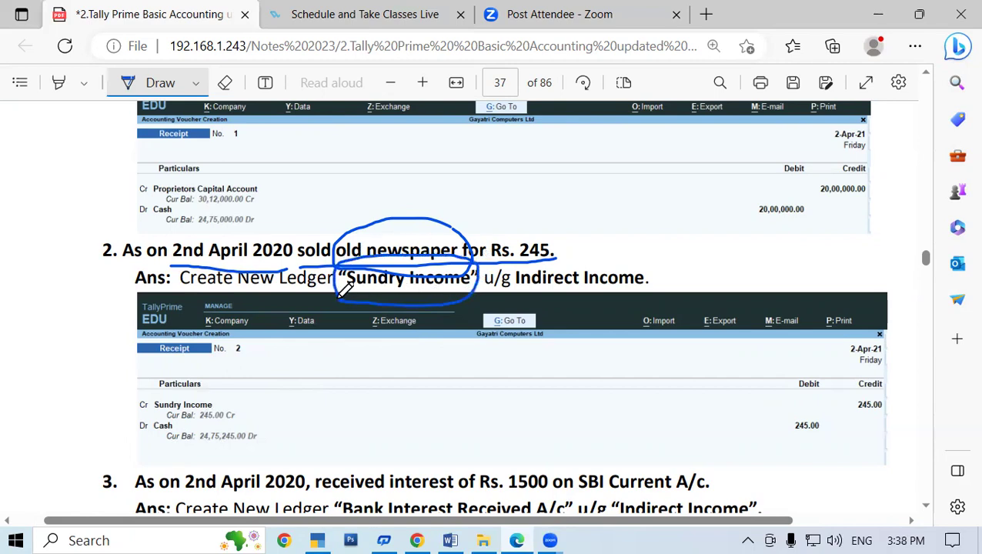
- Erase the pen marks around transaction 2 in the notes and leave the eraser mode
{"action": "left_click", "coordinate": [224, 82]}
{"action": "left_click", "coordinate": [431, 276]}
{"action": "left_click", "coordinate": [261, 265]}
{"action": "left_click", "coordinate": [255, 290]}
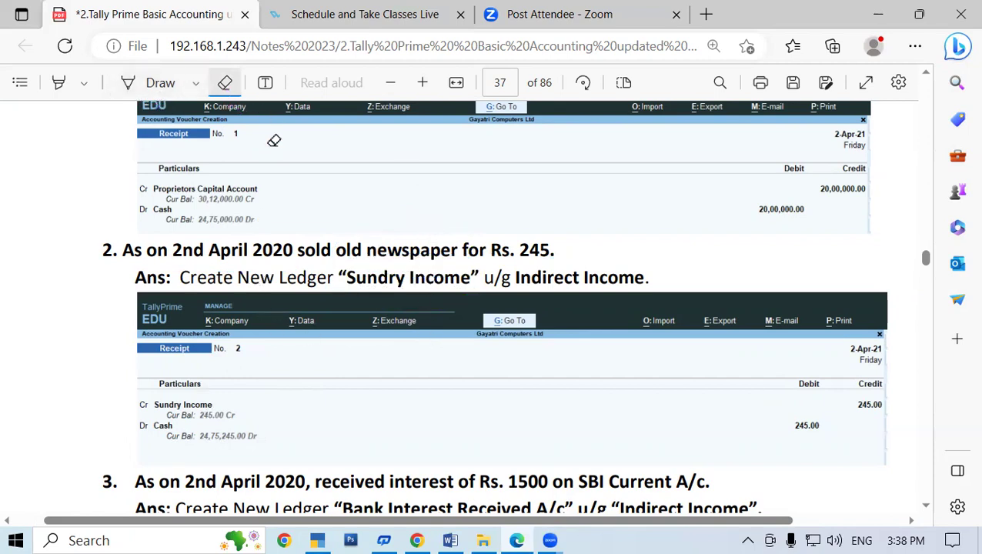
{"action": "left_click", "coordinate": [227, 86]}
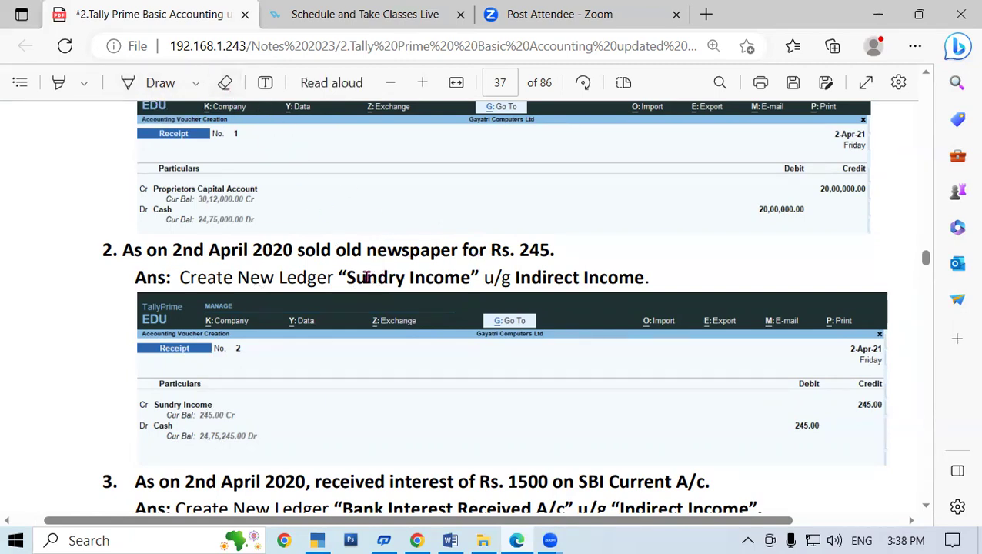
- Copy Sundry Income from the notes and, from the receipt voucher in TallyPrime, start a new ledger named Sundry Income New
{"action": "left_click_drag", "start_coordinate": [346, 275], "coordinate": [471, 280]}
{"action": "key", "text": "ctrl+c"}
{"action": "left_click", "coordinate": [471, 280]}
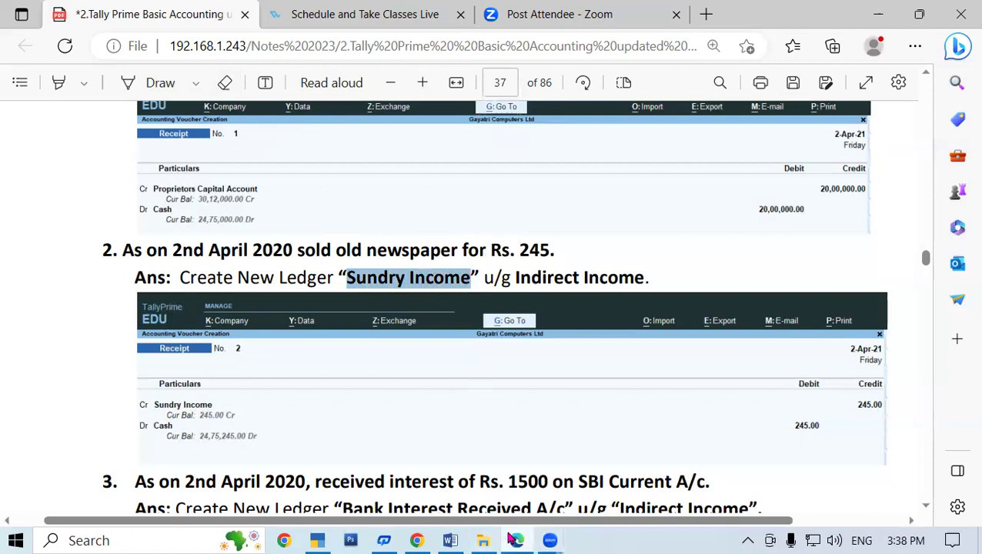
{"action": "left_click", "coordinate": [323, 539]}
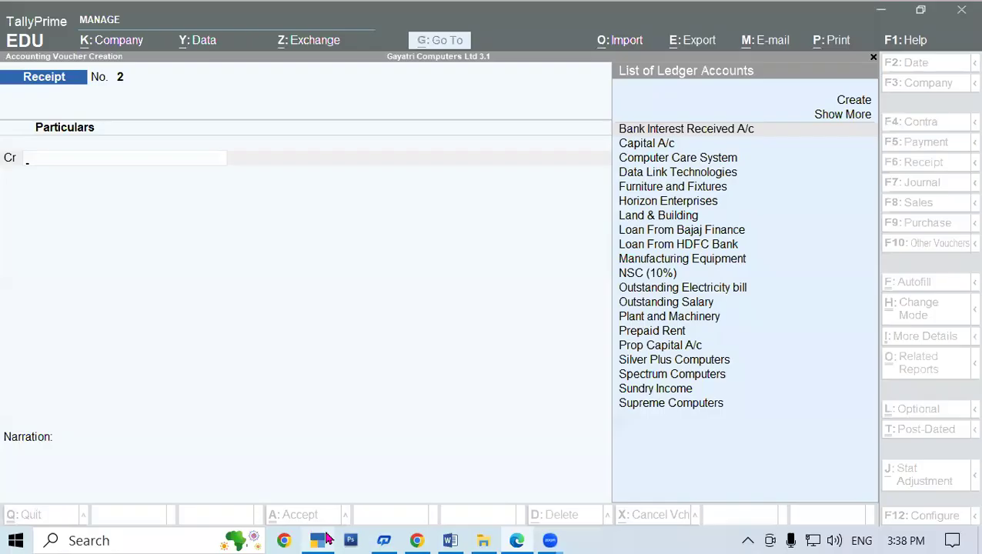
{"action": "key", "text": "alt+c"}
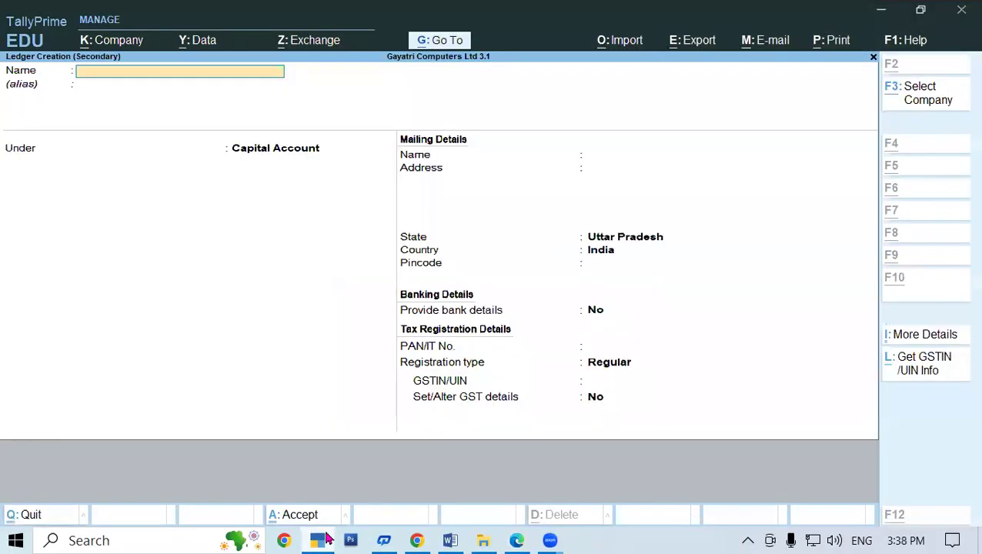
{"action": "key", "text": "ctrl+v"}
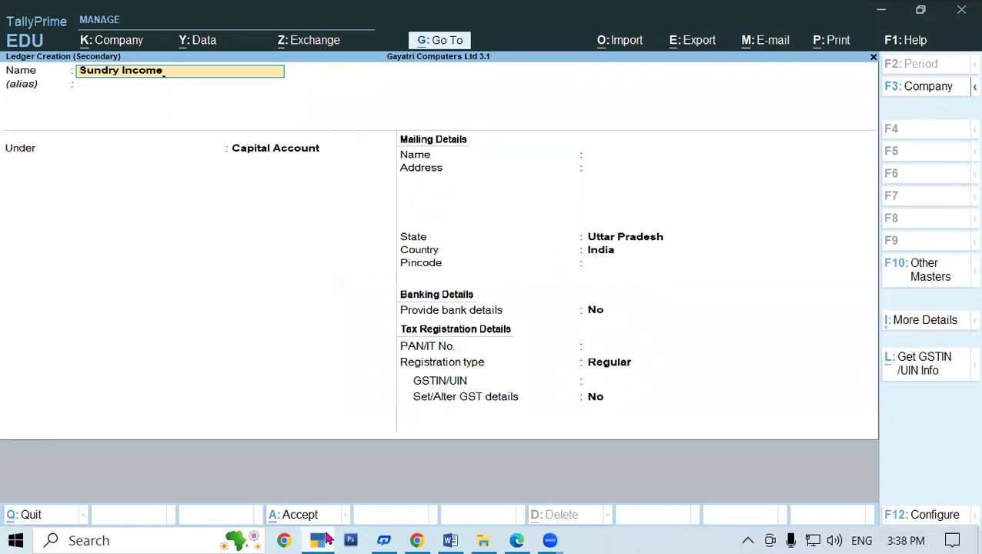
{"action": "type", "text": "New"}
{"action": "key", "text": "Return"}
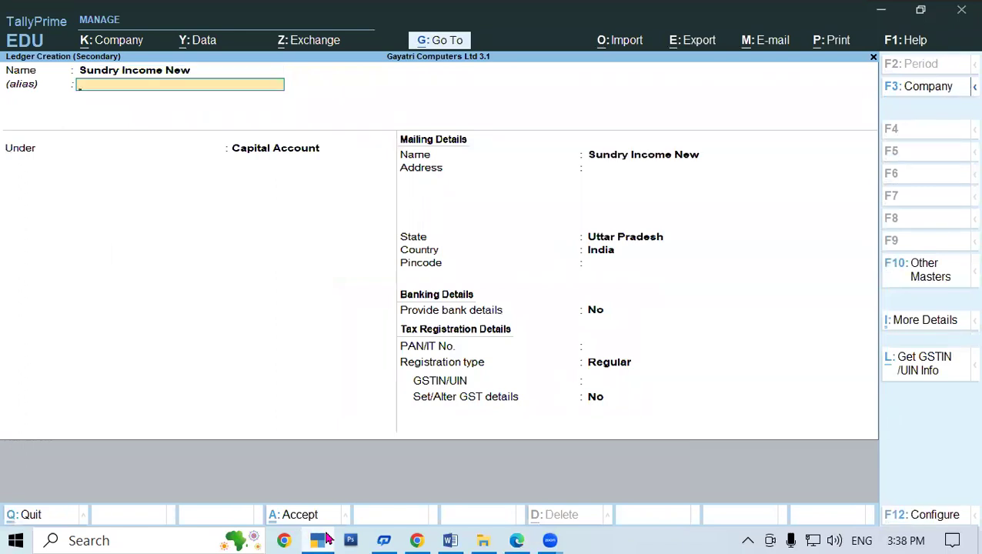
- Place the new ledger under Indirect Incomes with ledger type Not Applicable, and save it into the voucher's credit line
{"action": "key", "text": "Return"}
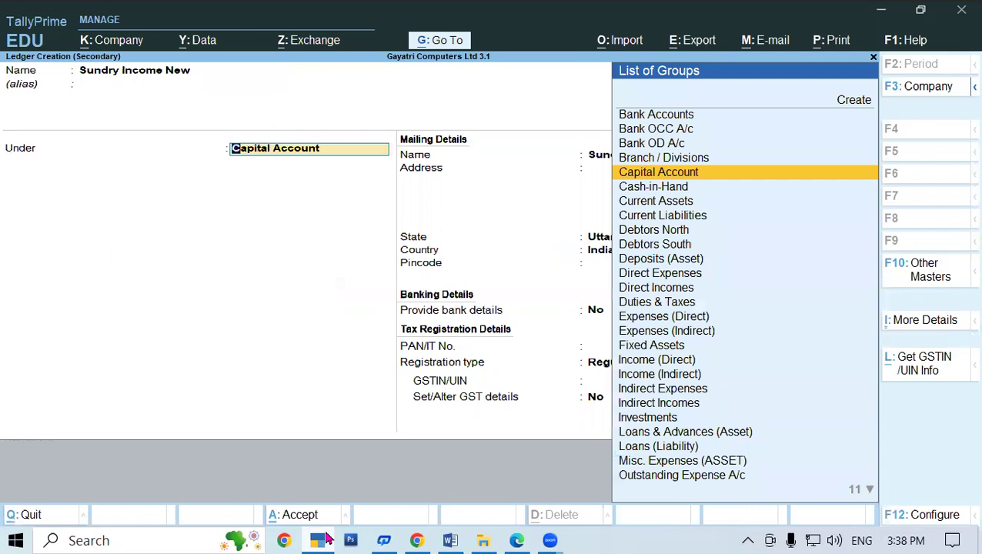
{"action": "type", "text": "In"}
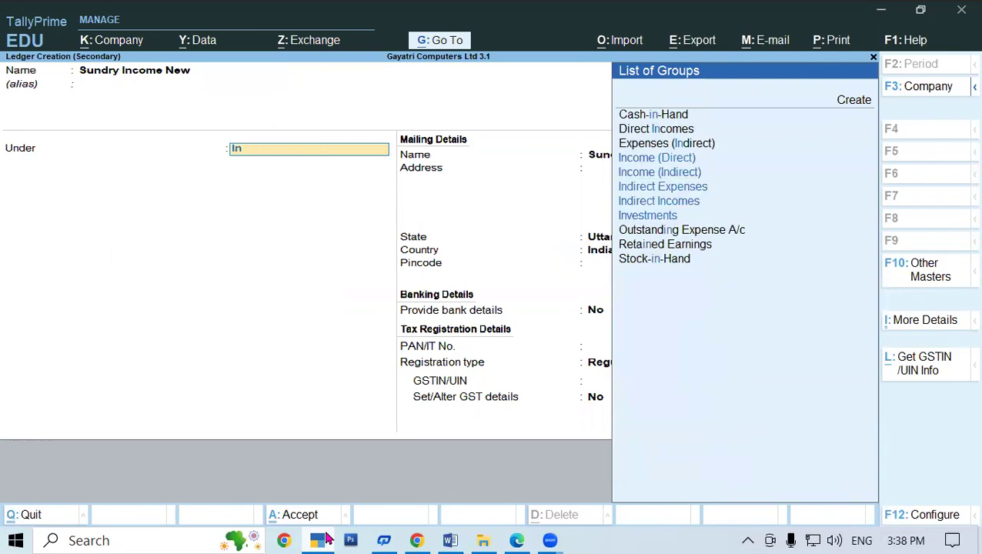
{"action": "key", "text": "Down"}
{"action": "key", "text": "Down"}
{"action": "key", "text": "Down"}
{"action": "key", "text": "Return"}
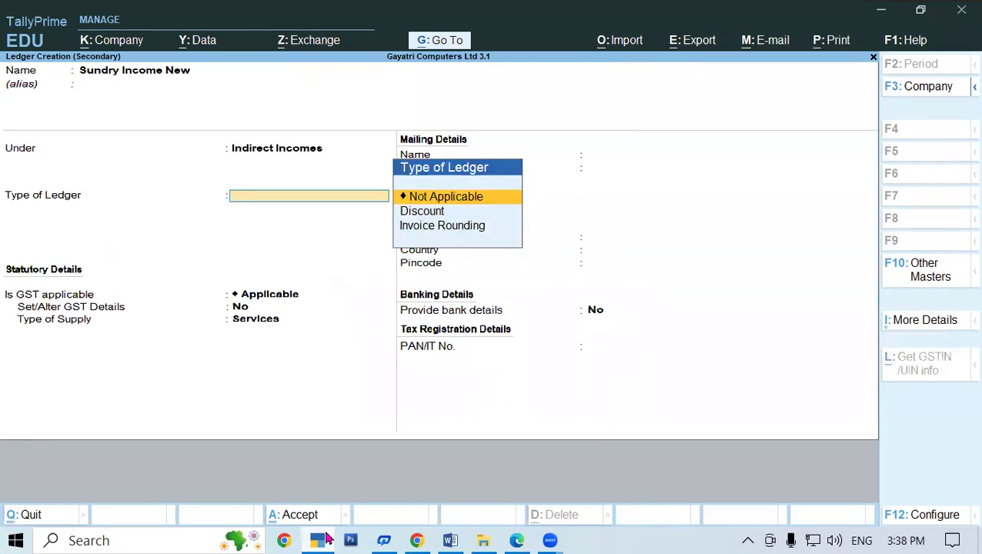
{"action": "key", "text": "Return"}
{"action": "key", "text": "Return"}
{"action": "key", "text": "Return"}
{"action": "key", "text": "Return"}
{"action": "key", "text": "ctrl+a"}
{"action": "key", "text": "Return"}
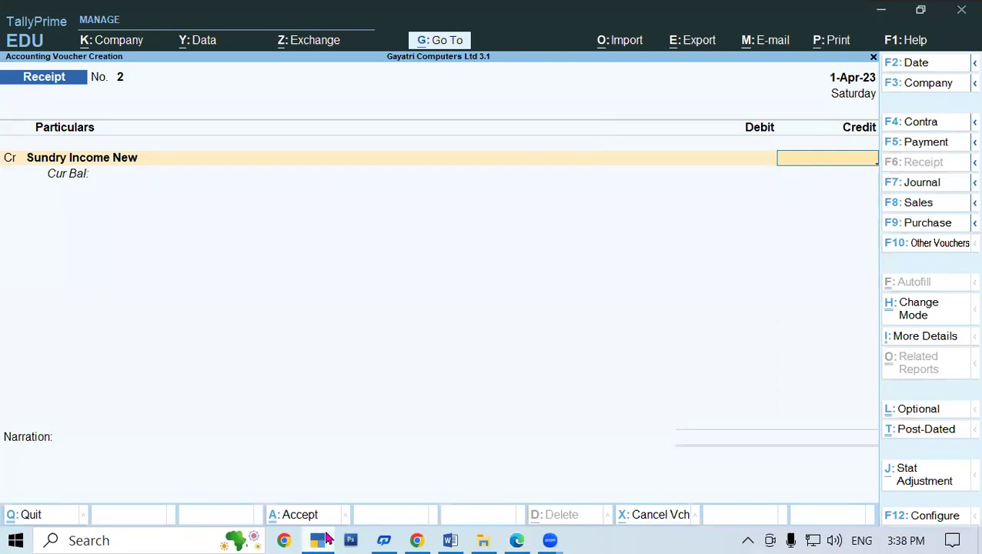
- Credit Sundry Income New with 245, debit Cash with the same amount, and accept the receipt voucher without a narration
{"action": "type", "text": "245"}
{"action": "key", "text": "Return"}
{"action": "key", "text": "Return"}
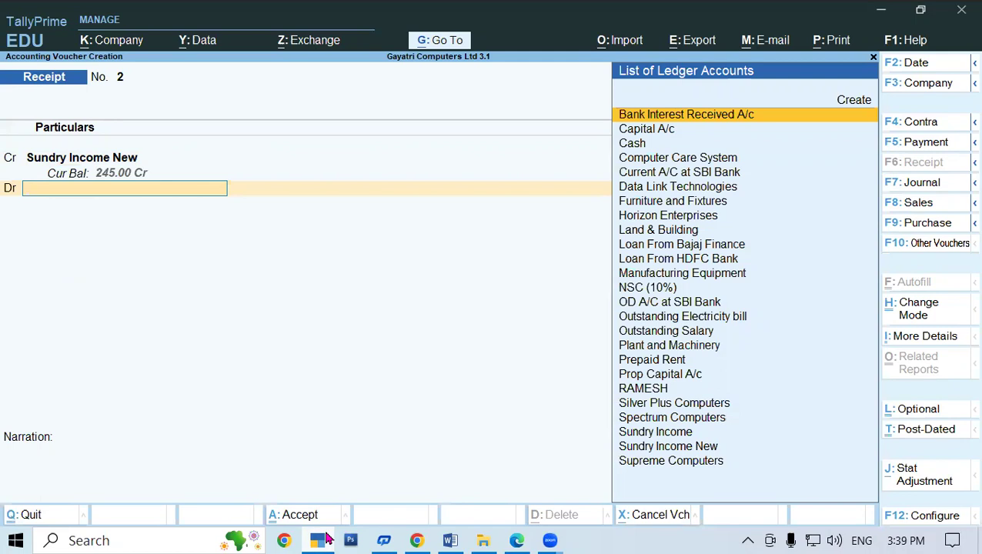
{"action": "key", "text": "Down"}
{"action": "key", "text": "Down"}
{"action": "key", "text": "Return"}
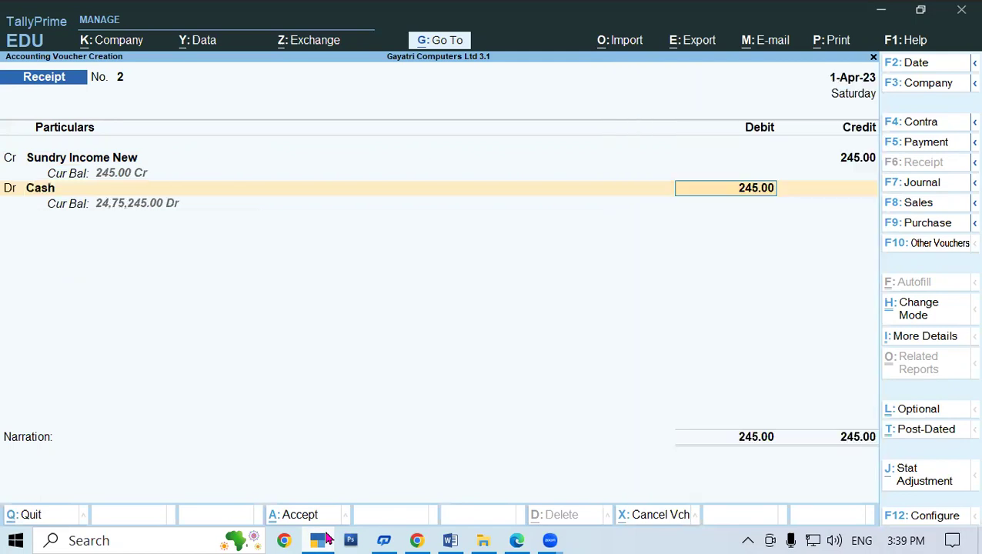
{"action": "key", "text": "Return"}
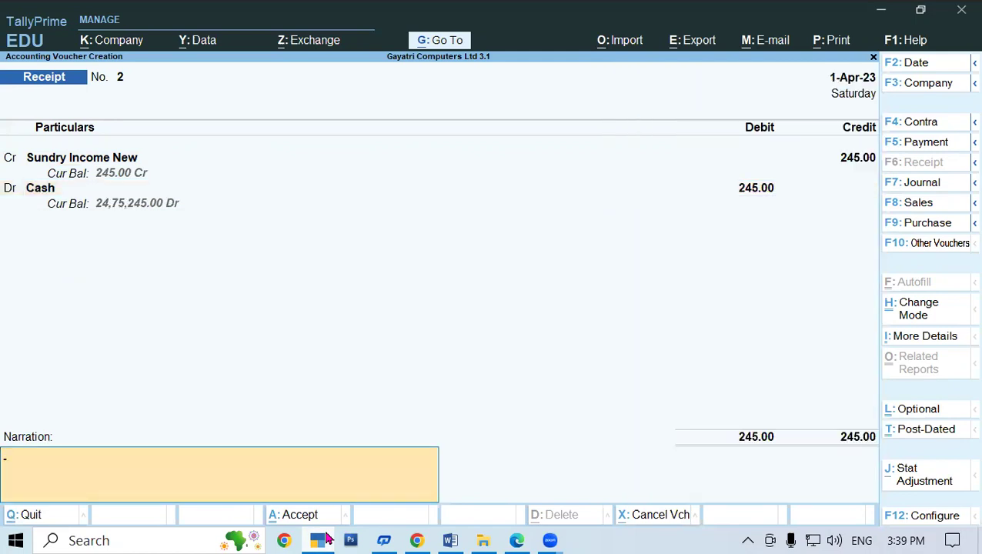
{"action": "key", "text": "Return"}
{"action": "key", "text": "Return"}
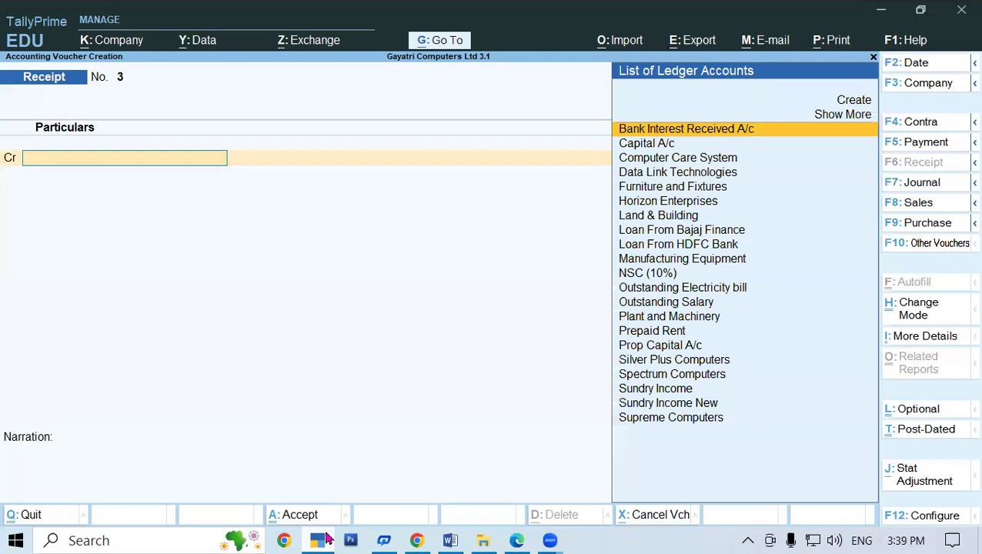
- Return to the PDF notes in Edge and copy the ledger name Bank Interest Received A/c from transaction 3
{"action": "left_click", "coordinate": [417, 541]}
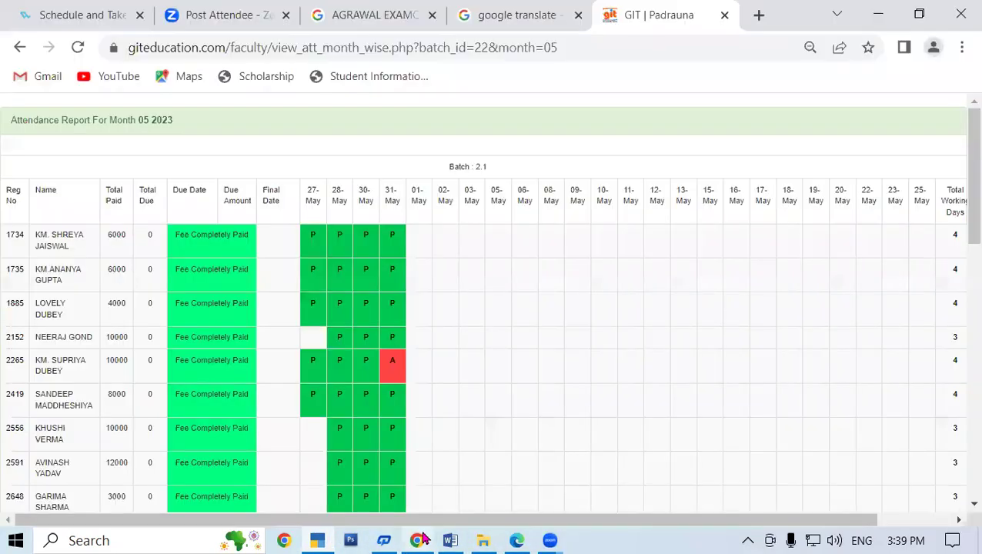
{"action": "left_click", "coordinate": [519, 540]}
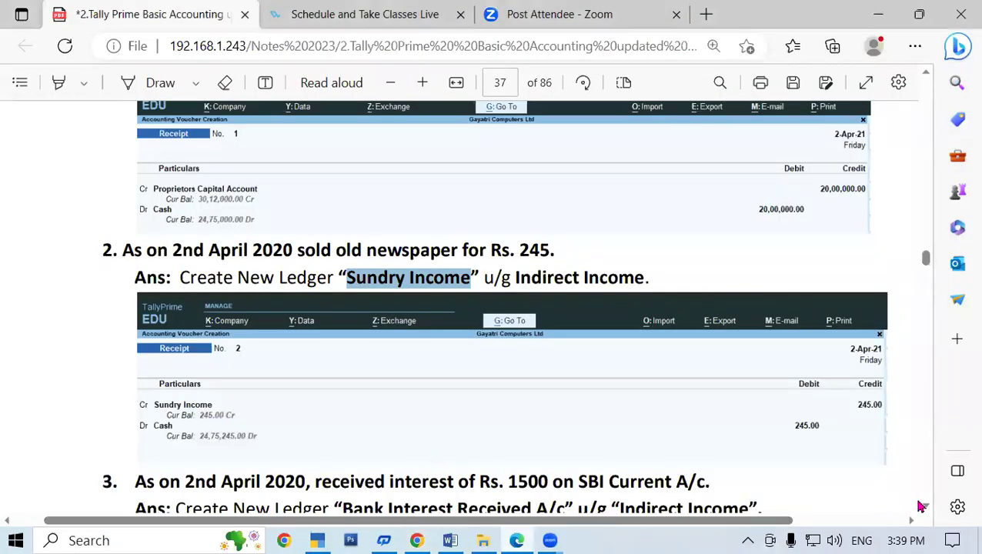
{"action": "left_click", "coordinate": [928, 505]}
{"action": "scroll", "coordinate": [929, 505], "scroll_direction": "down", "scroll_amount": 4}
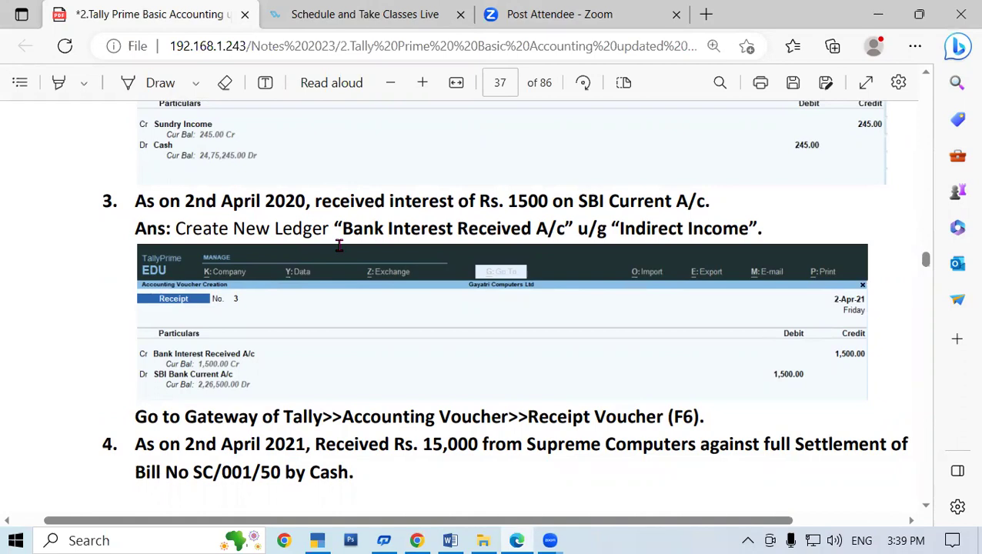
{"action": "left_click_drag", "start_coordinate": [344, 233], "coordinate": [567, 231]}
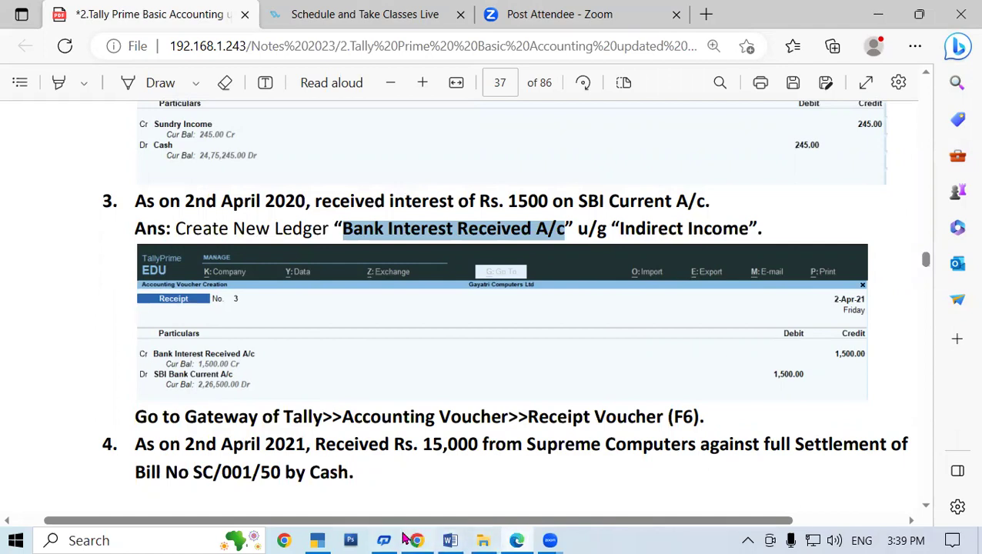
- In TallyPrime, create a ledger named Bank Interest Received A/cNew under Indirect Incomes for the receipt voucher's credit line
{"action": "left_click", "coordinate": [317, 540]}
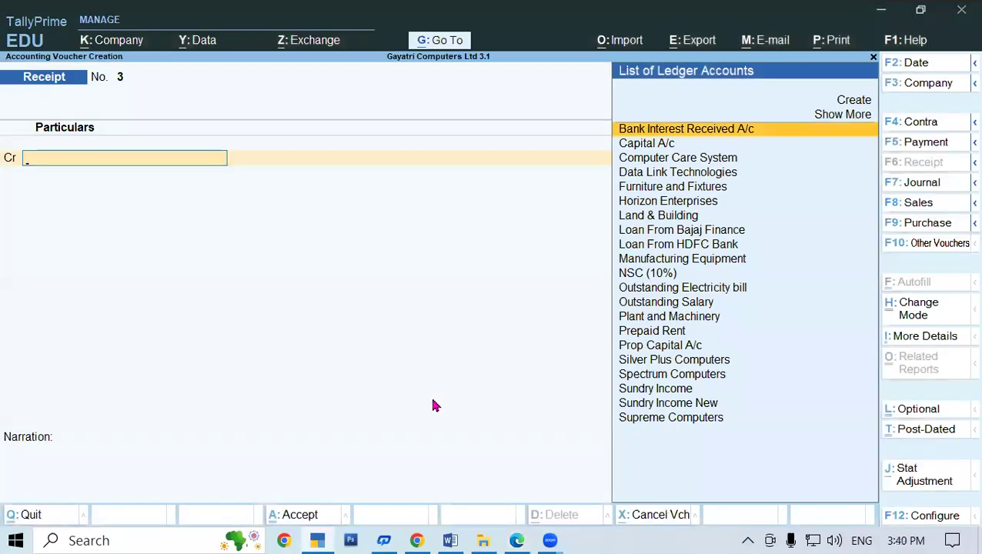
{"action": "key", "text": "alt+c"}
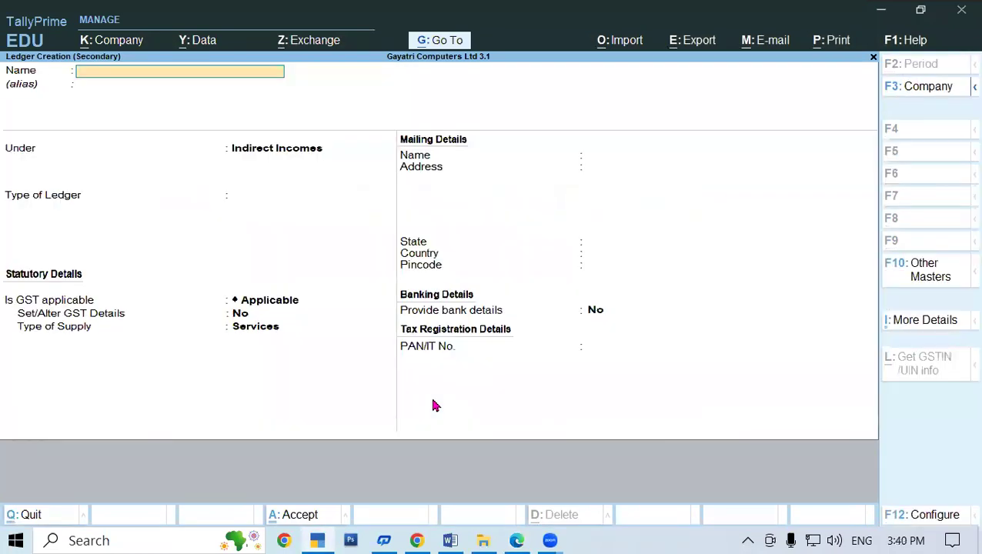
{"action": "type", "text": "Bank Interest Received A/c"}
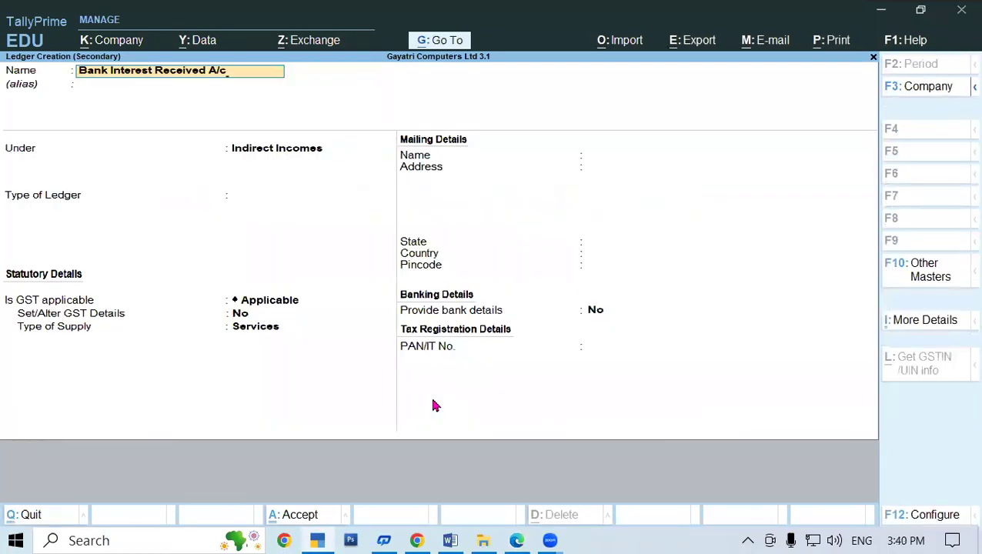
{"action": "key", "text": "Return"}
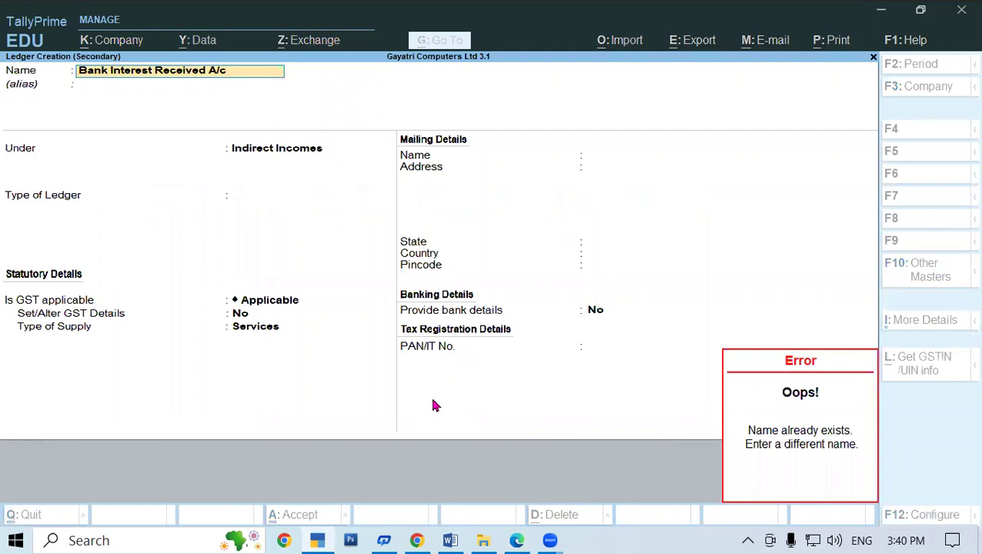
{"action": "key", "text": "Escape"}
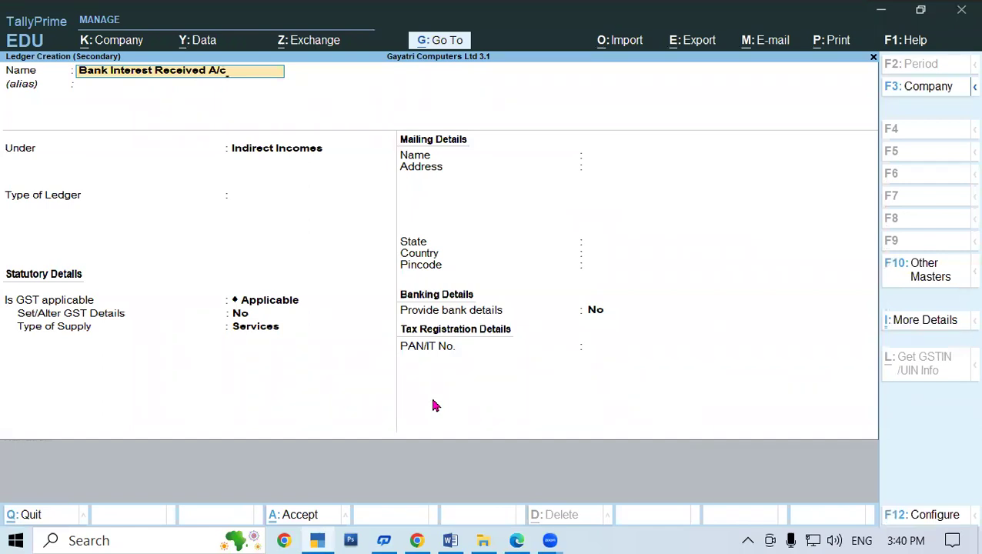
{"action": "type", "text": "New"}
{"action": "key", "text": "Return"}
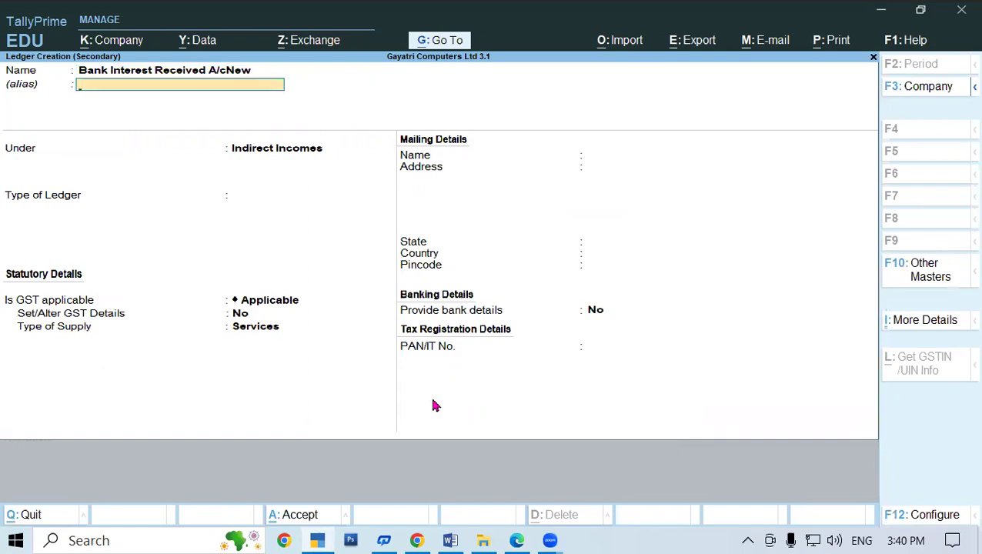
{"action": "key", "text": "Return"}
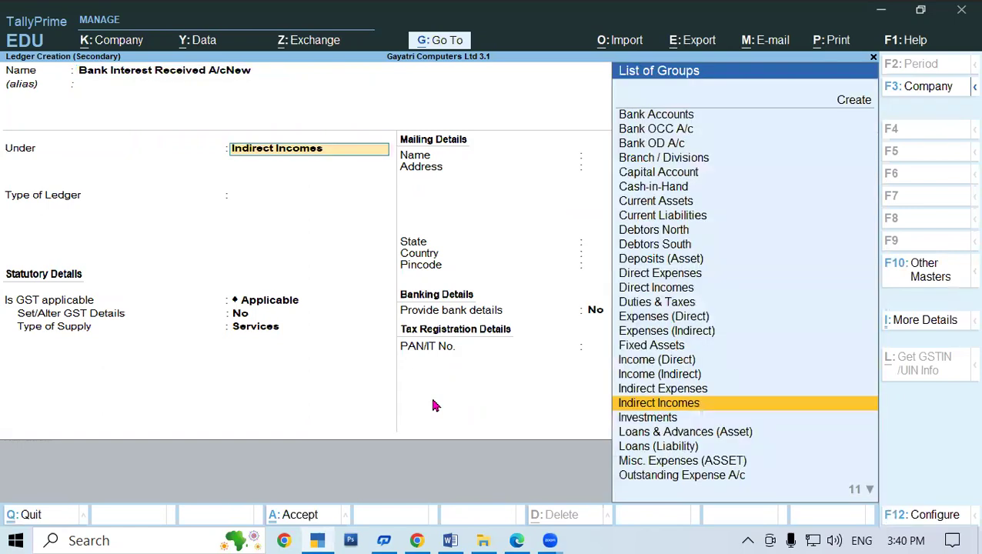
{"action": "key", "text": "Return"}
{"action": "key", "text": "Return"}
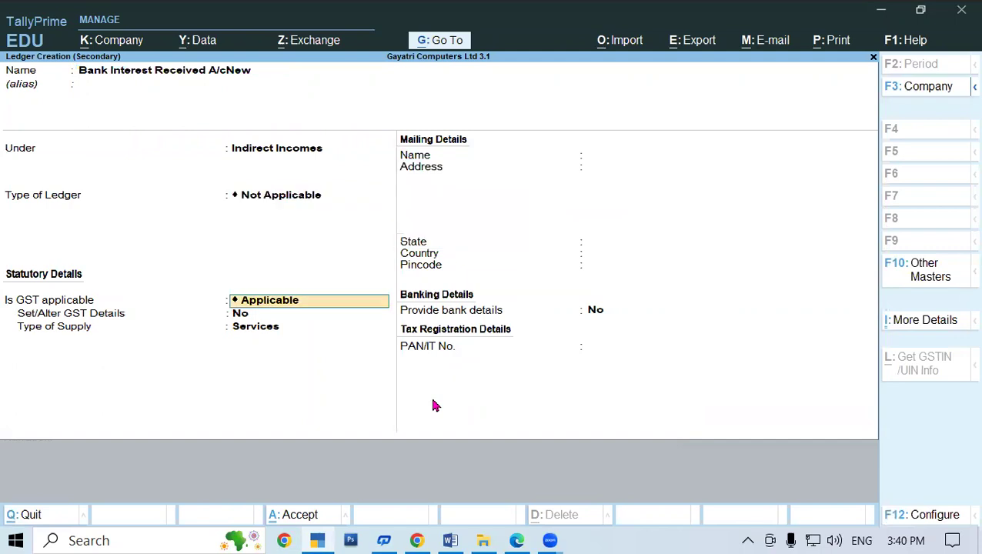
{"action": "key", "text": "ctrl+a"}
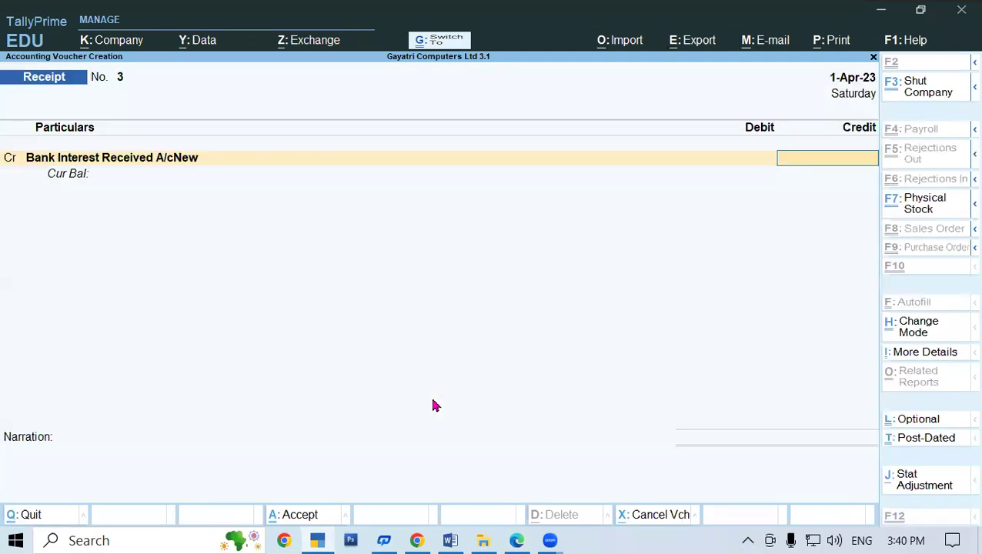
- Check transaction 3's amount in the PDF notes in Edge, and back in TallyPrime credit Bank Interest Received A/cNew with 1500
{"action": "key", "text": "alt+Tab"}
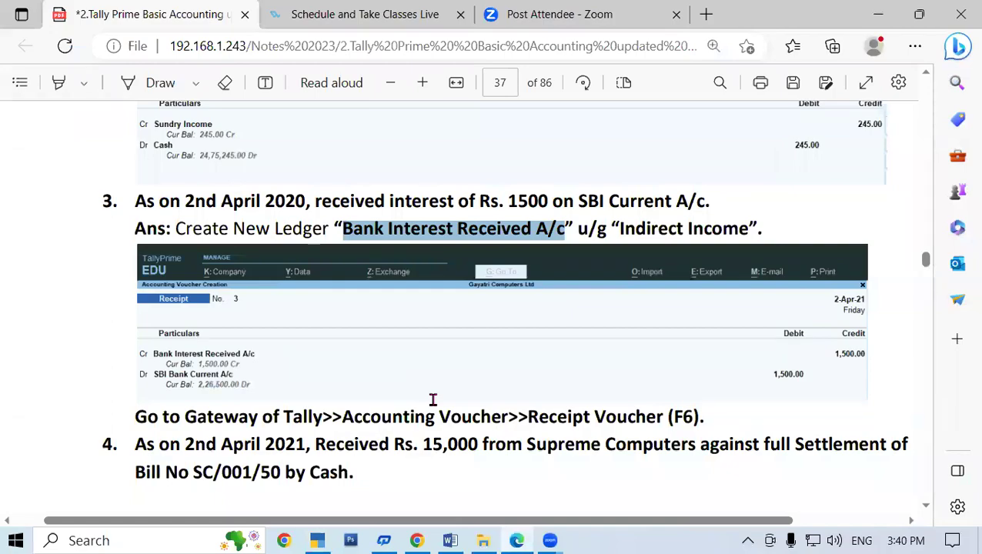
{"action": "key", "text": "alt+Tab"}
{"action": "type", "text": "1500"}
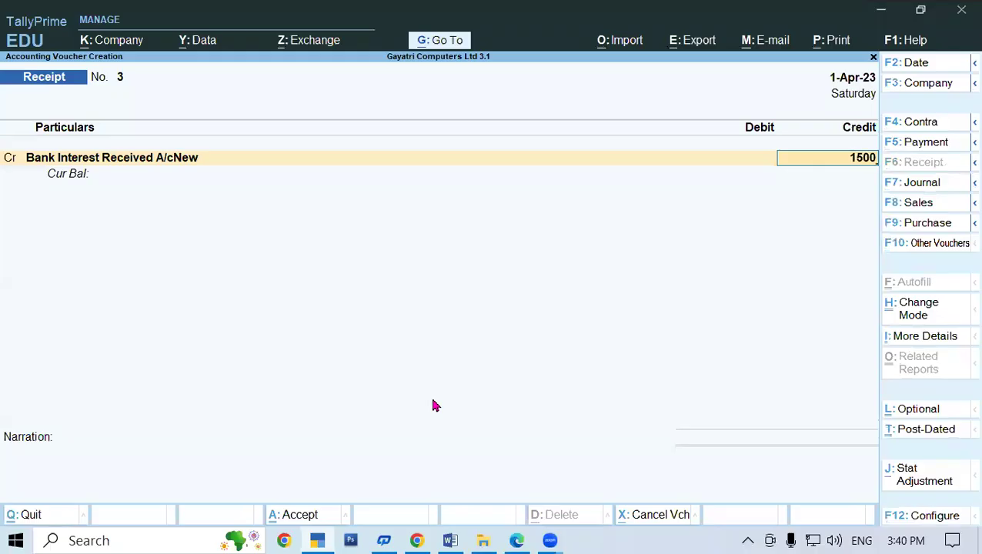
{"action": "key", "text": "Return"}
{"action": "key", "text": "Return"}
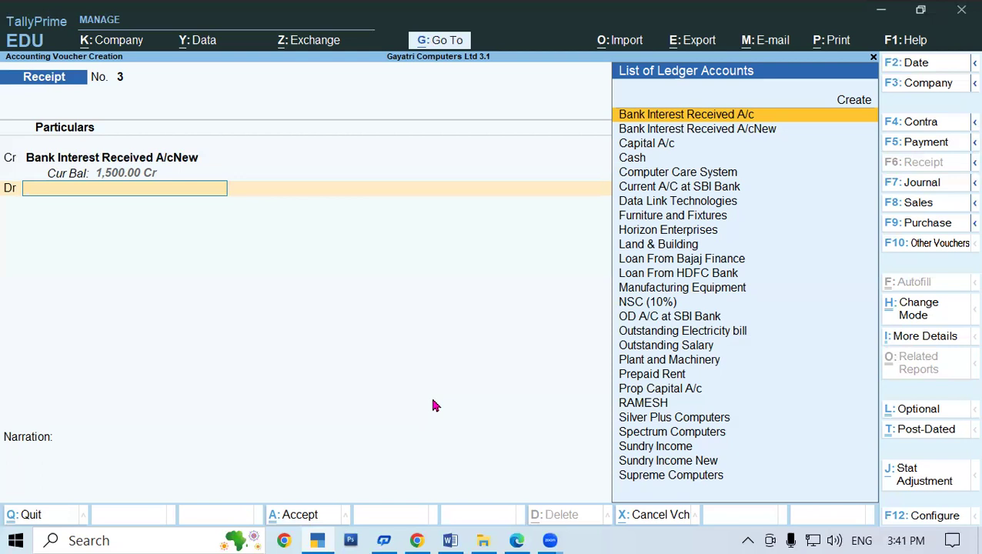
- After checking the notes for the receiving account, debit Current A/C at SBI Bank with 1,500 and accept the receipt voucher without a narration
{"action": "key", "text": "alt+Tab"}
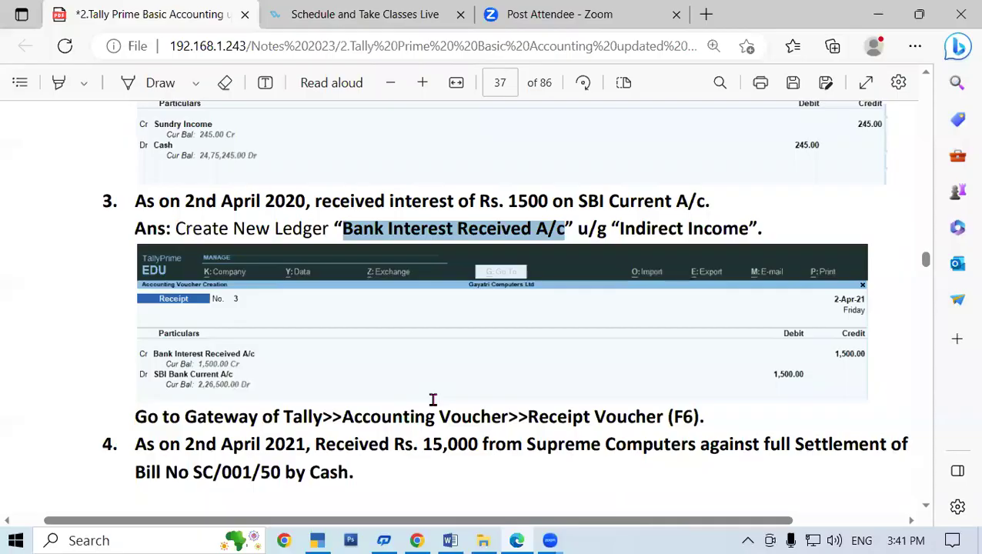
{"action": "key", "text": "alt+Tab"}
{"action": "type", "text": "Sbi"}
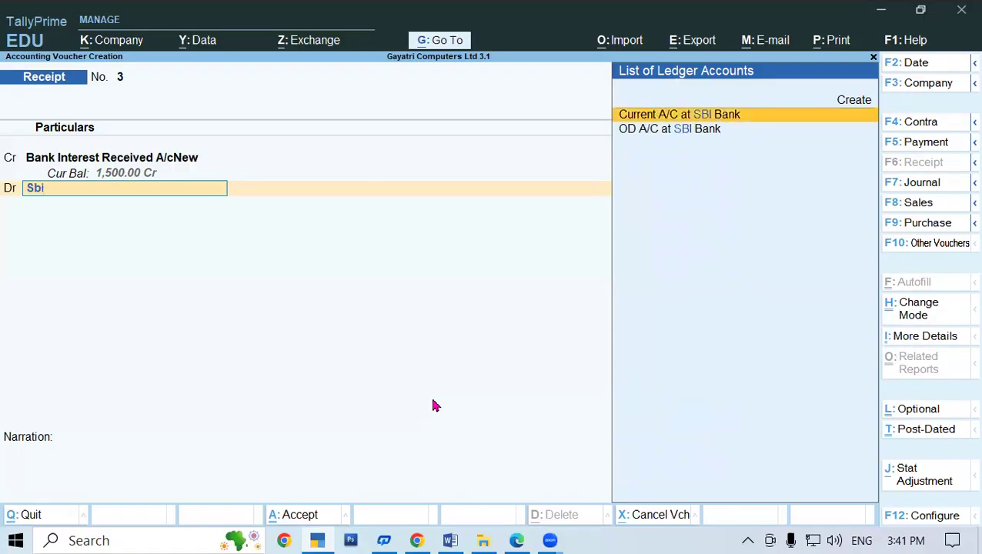
{"action": "key", "text": "Return"}
{"action": "key", "text": "Return"}
{"action": "key", "text": "Return"}
{"action": "key", "text": "Return"}
{"action": "key", "text": "Return"}
{"action": "key", "text": "Return"}
{"action": "key", "text": "Return"}
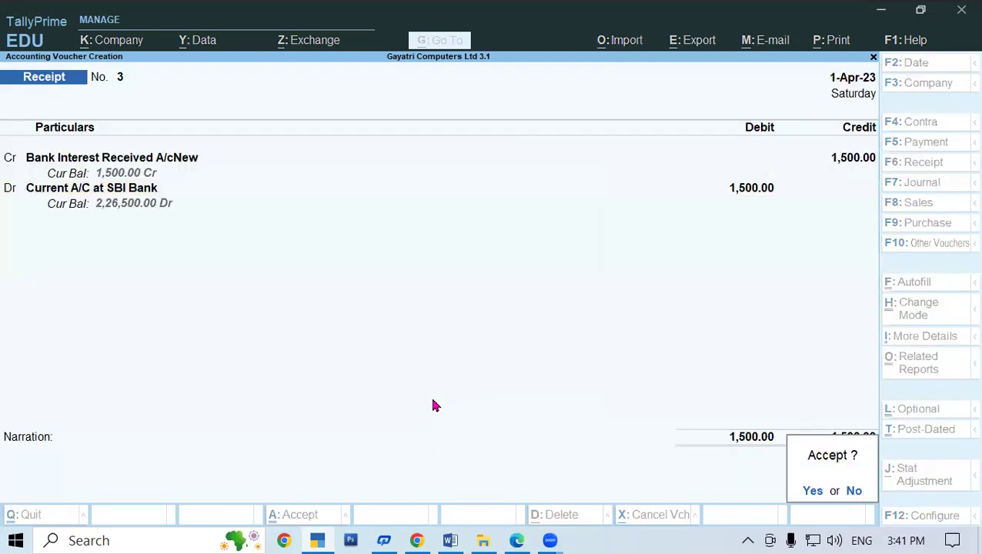
{"action": "key", "text": "Return"}
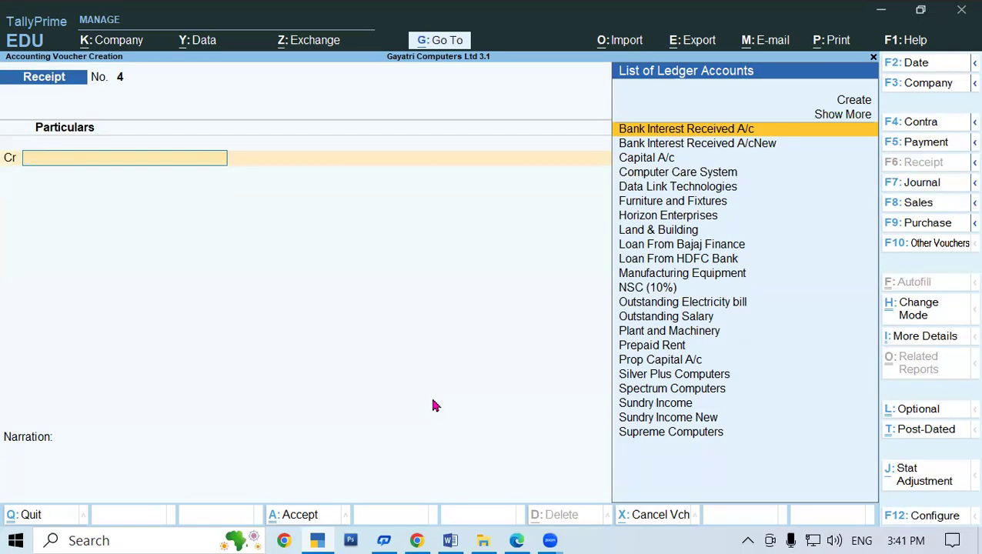
- Switch to the PDF notes in Edge and read transaction 4's date, amount, party and bill number
{"action": "left_click", "coordinate": [515, 540]}
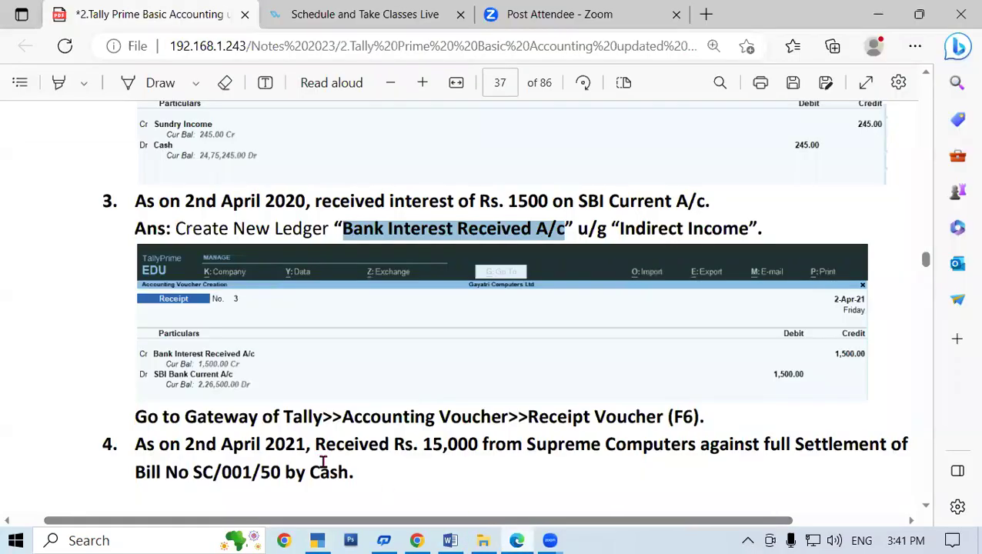
{"action": "scroll", "coordinate": [931, 505], "scroll_direction": "down", "scroll_amount": 3}
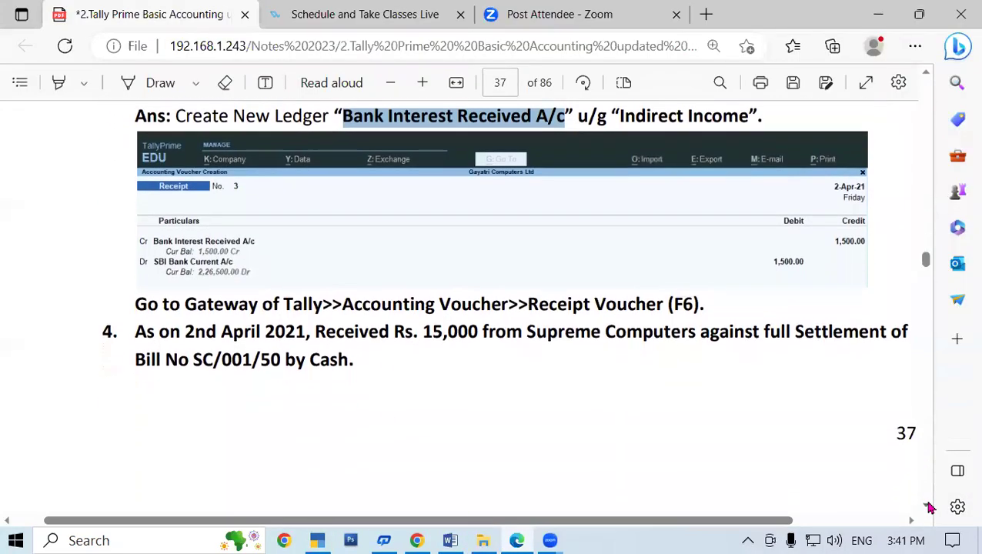
{"action": "left_click_drag", "start_coordinate": [185, 221], "coordinate": [301, 221]}
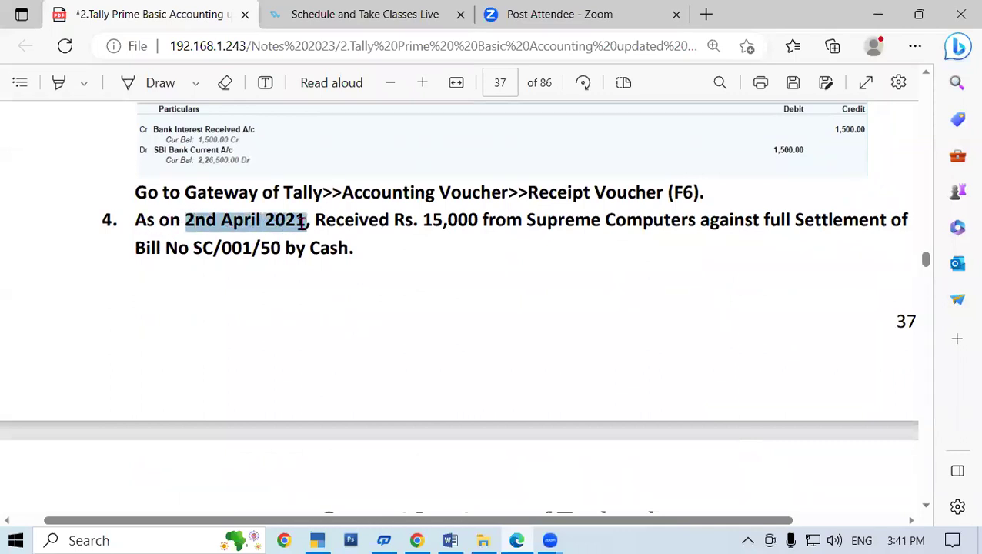
{"action": "left_click", "coordinate": [392, 284]}
{"action": "left_click_drag", "start_coordinate": [426, 220], "coordinate": [691, 232]}
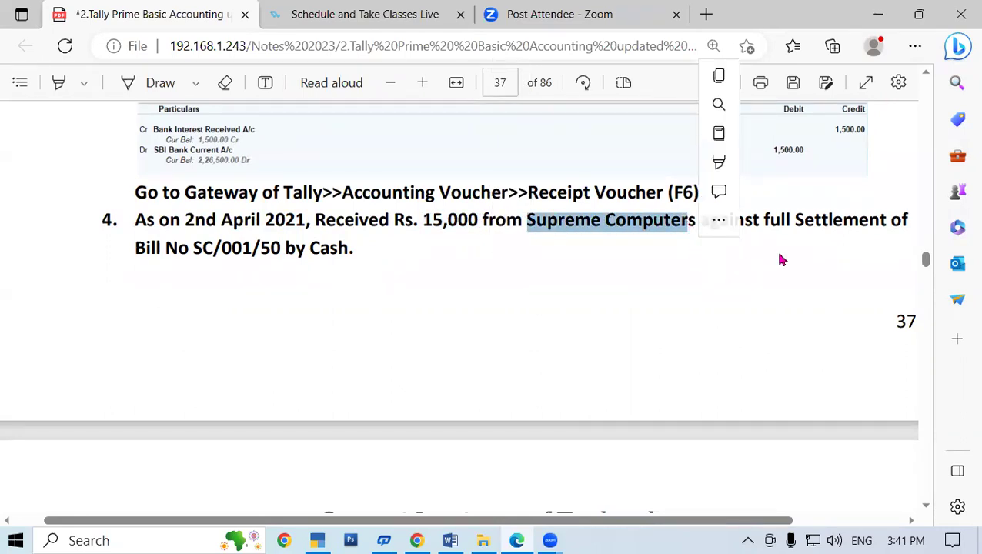
{"action": "left_click_drag", "start_coordinate": [191, 243], "coordinate": [282, 248]}
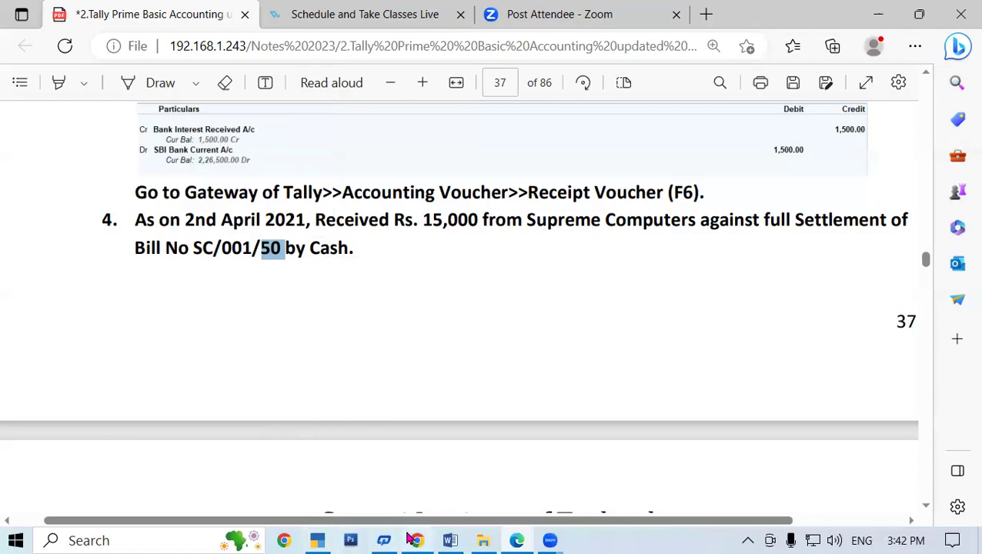
- Return to TallyPrime and select Supreme Computers as the credit ledger of the new receipt voucher
{"action": "left_click", "coordinate": [322, 540]}
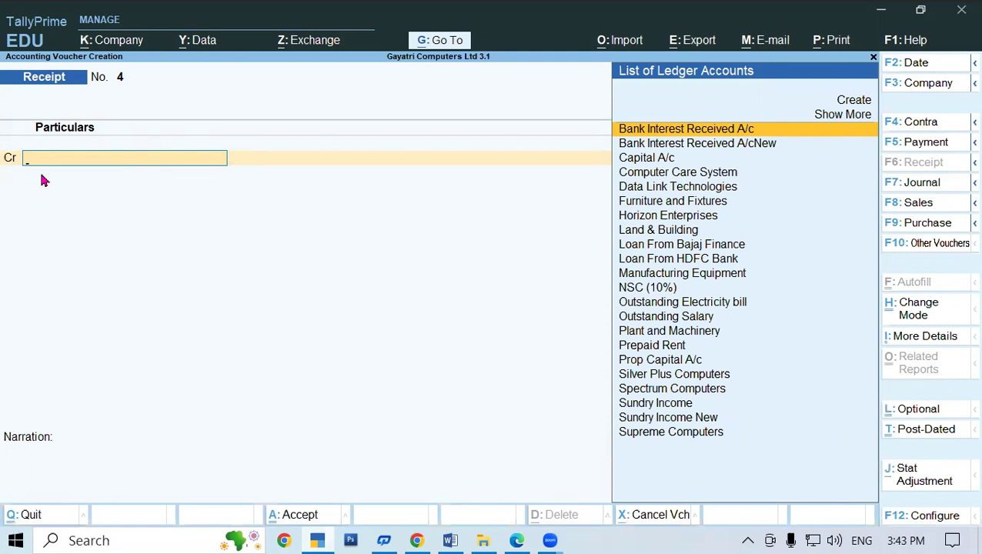
{"action": "left_click", "coordinate": [518, 541]}
{"action": "left_click", "coordinate": [519, 540]}
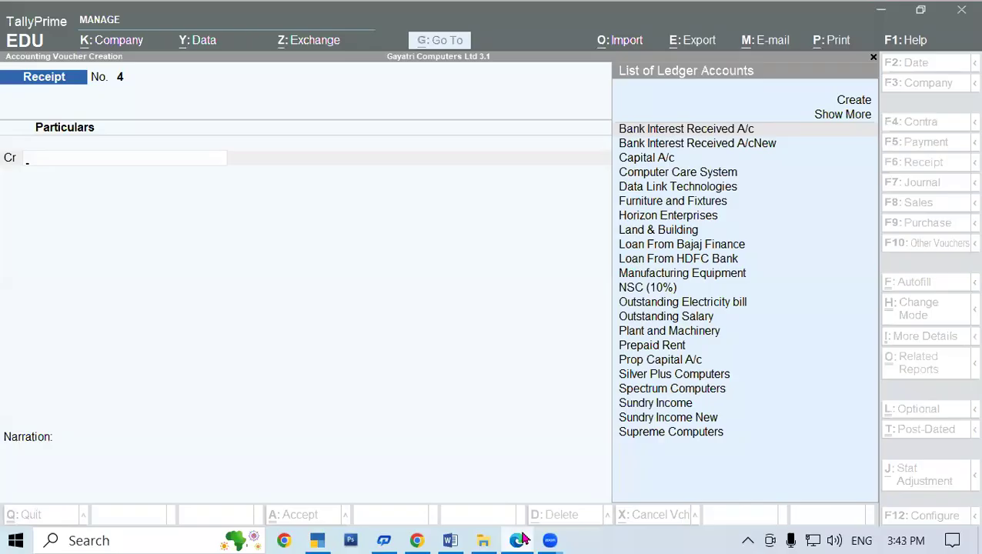
{"action": "type", "text": "Sup"}
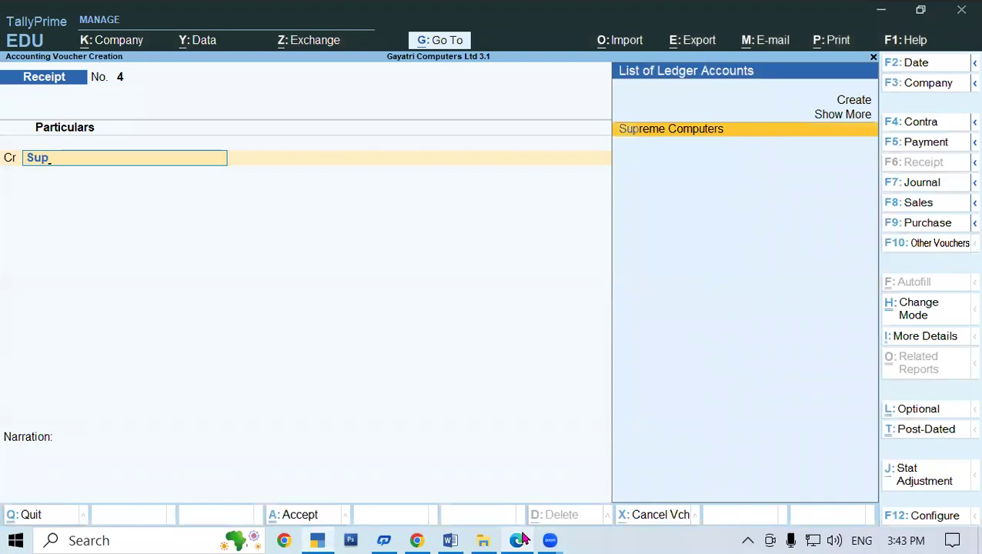
{"action": "key", "text": "Return"}
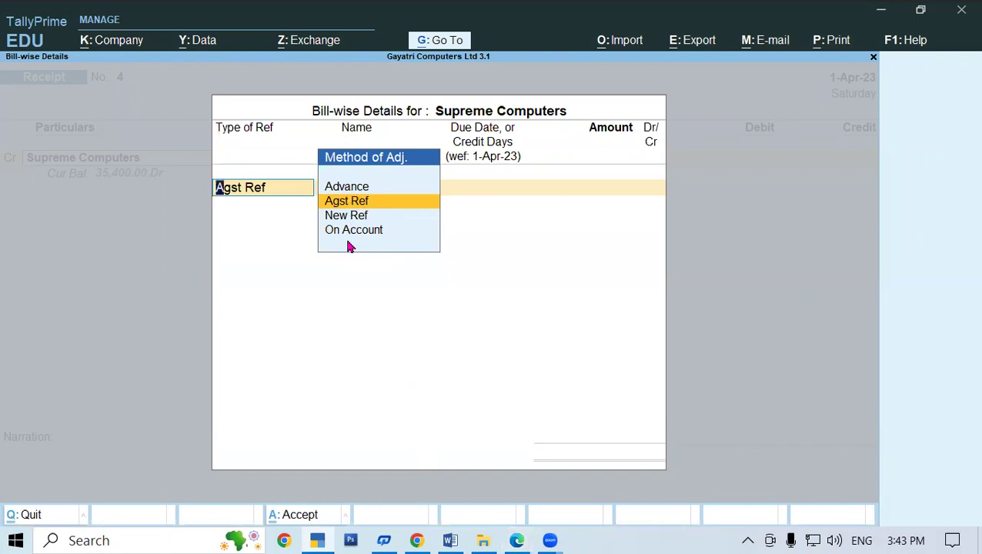
- Leave the bill-wise details and check the voucher configuration's setting for preallocating bills in Payment/Receipt/Journal Vouchers
{"action": "key", "text": "Escape"}
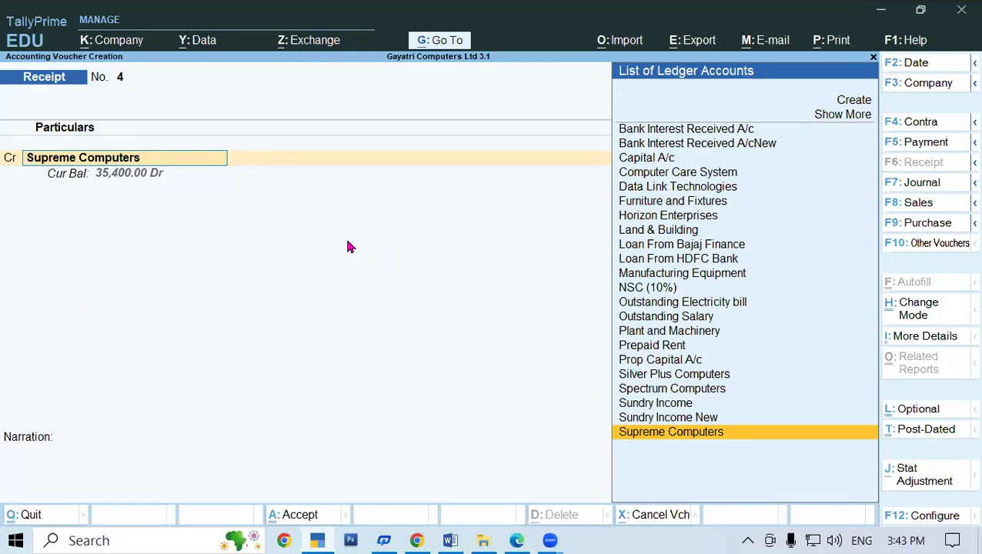
{"action": "left_click", "coordinate": [920, 522]}
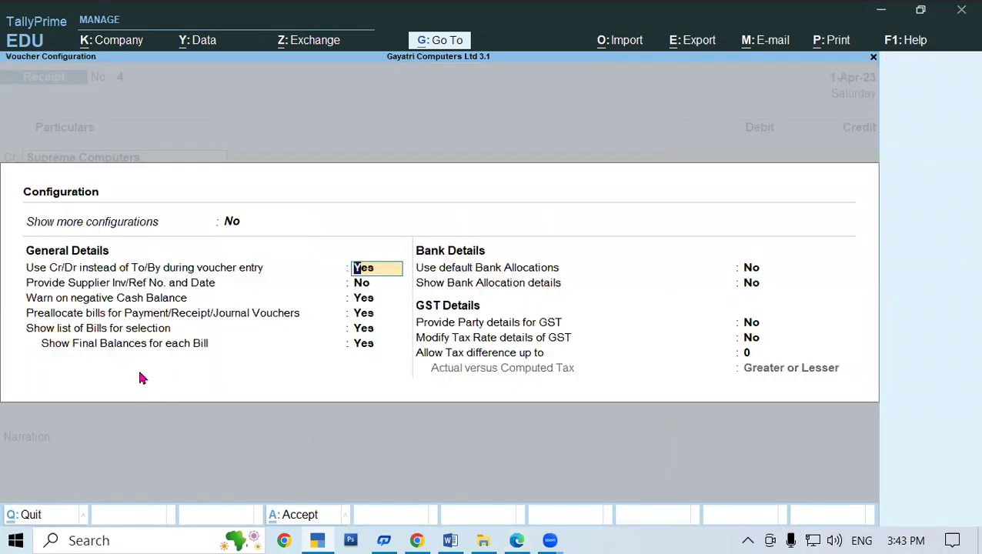
{"action": "key", "text": "Down"}
{"action": "key", "text": "Down"}
{"action": "key", "text": "Down"}
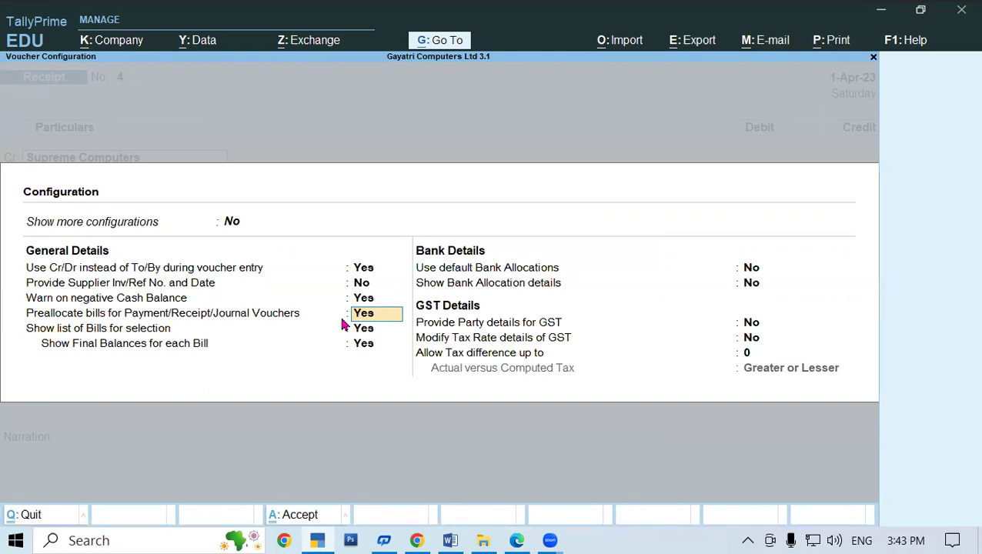
{"action": "key", "text": "ctrl+a"}
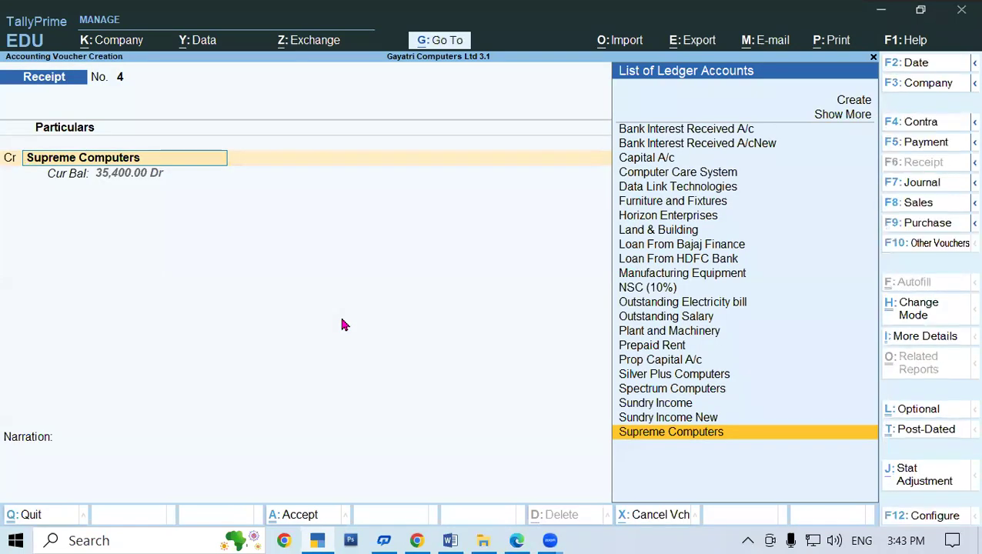
- Allocate the Supreme Computers credit as Agst Ref to bill SC/001/50 for 15,400, checking transaction 4's settlement wording in the Edge notes
{"action": "key", "text": "Return"}
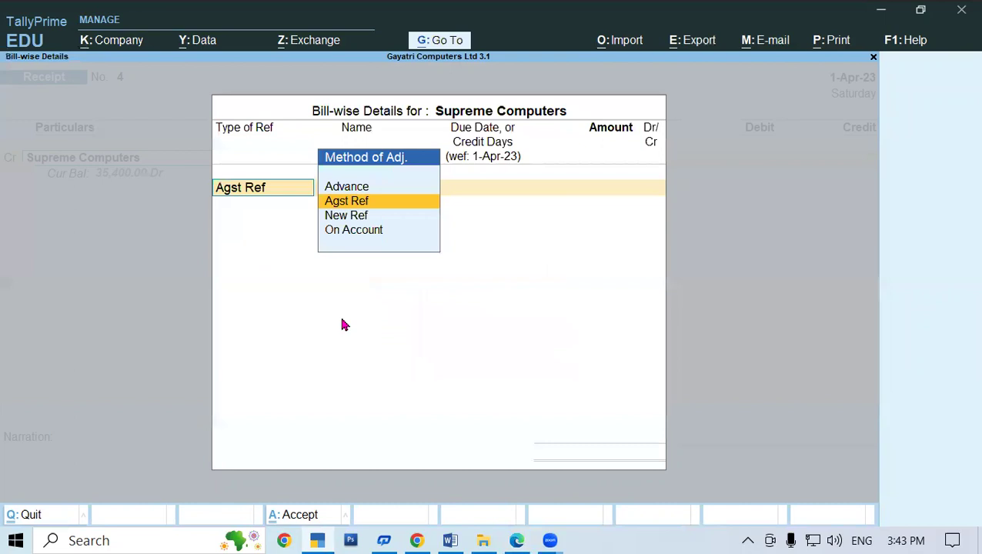
{"action": "key", "text": "Return"}
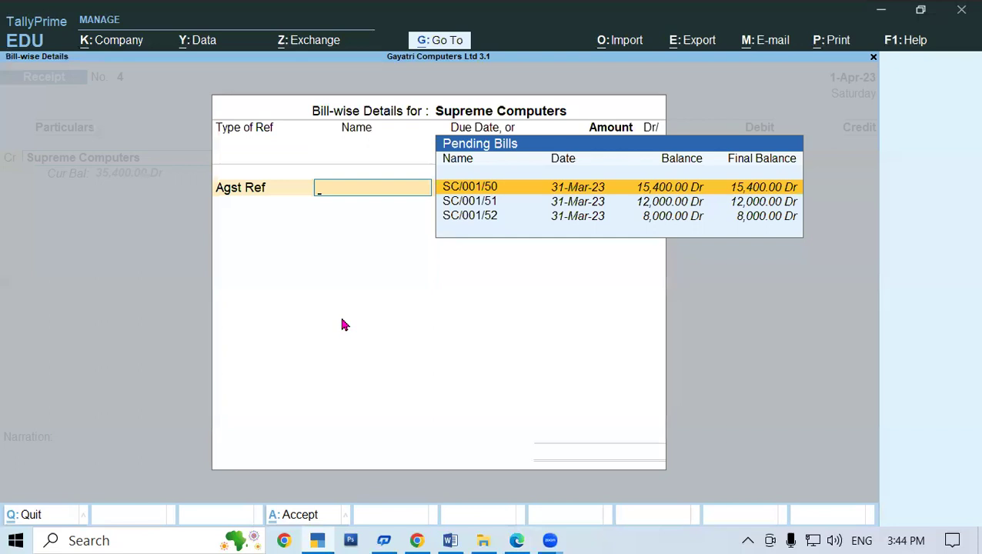
{"action": "key", "text": "Return"}
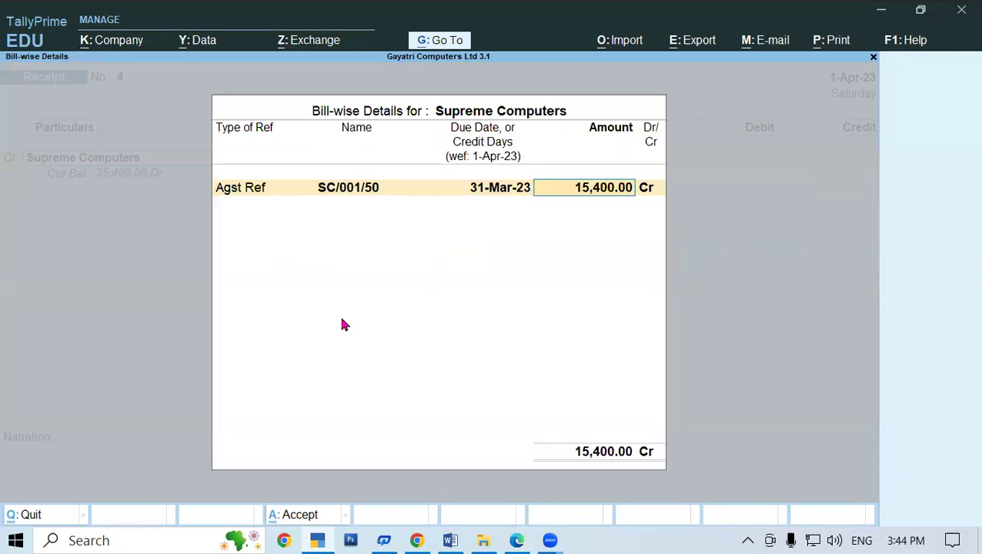
{"action": "left_click", "coordinate": [520, 539]}
{"action": "left_click_drag", "start_coordinate": [754, 221], "coordinate": [886, 231]}
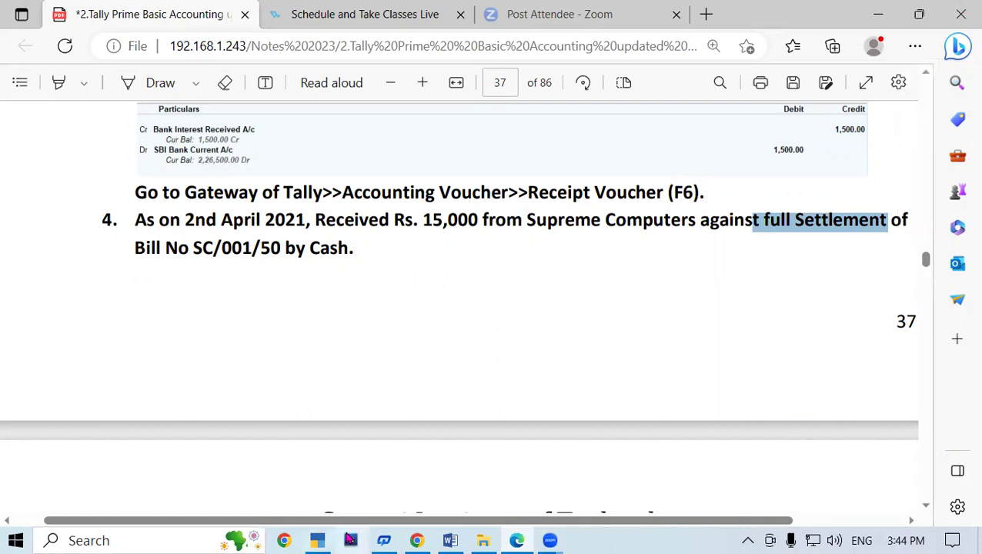
{"action": "left_click", "coordinate": [317, 540]}
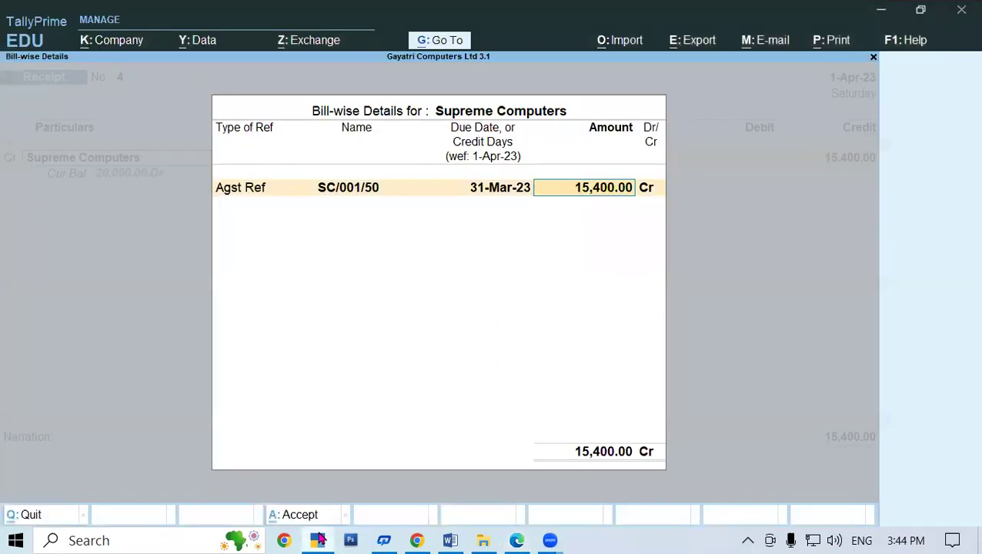
{"action": "key", "text": "Return"}
{"action": "key", "text": "Return"}
{"action": "key", "text": "Return"}
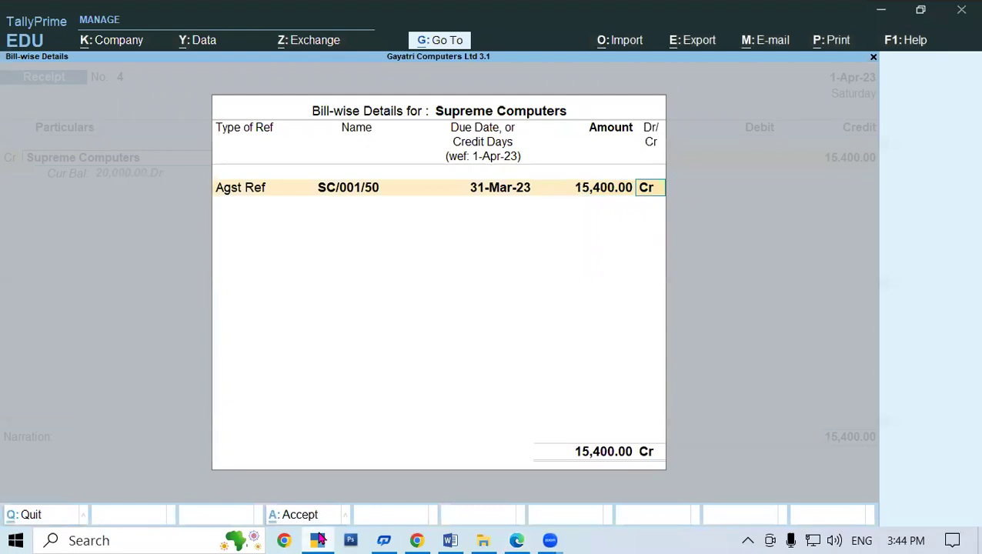
{"action": "key", "text": "Return"}
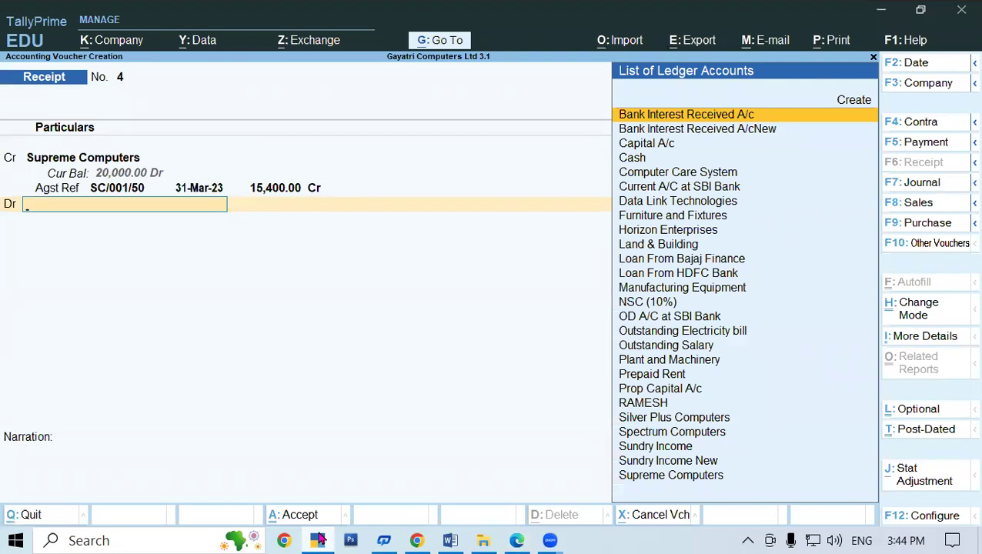
- Switch to the PDF notes in Edge, review transaction 4's solution and read transaction 5's date, amount and settlement details
{"action": "left_click", "coordinate": [516, 541]}
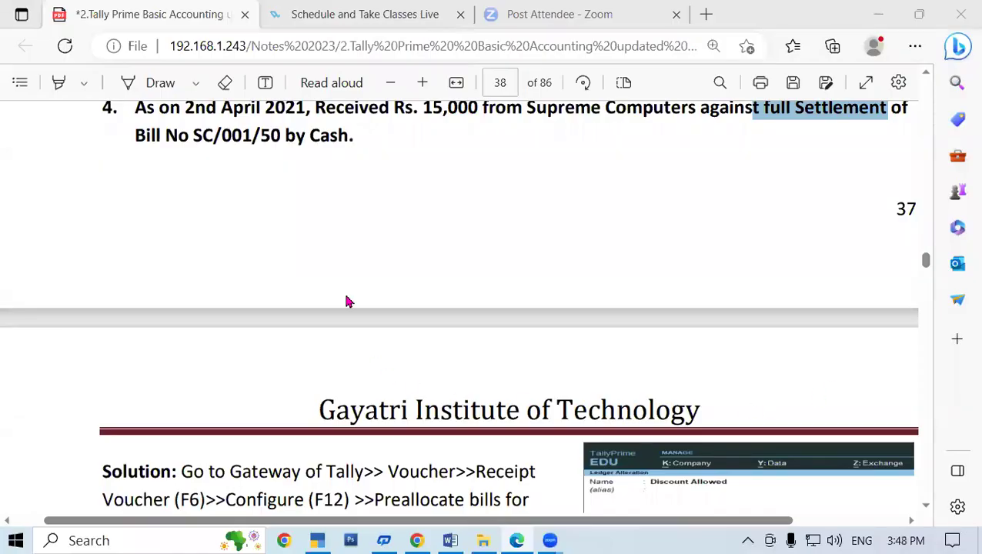
{"action": "scroll", "coordinate": [926, 506], "scroll_direction": "down", "scroll_amount": 3}
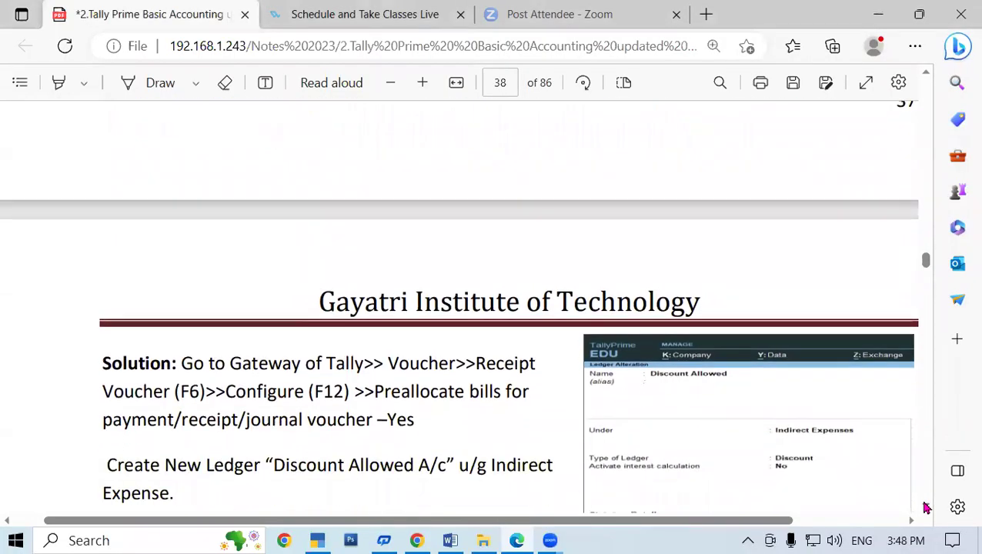
{"action": "scroll", "coordinate": [926, 508], "scroll_direction": "down", "scroll_amount": 5}
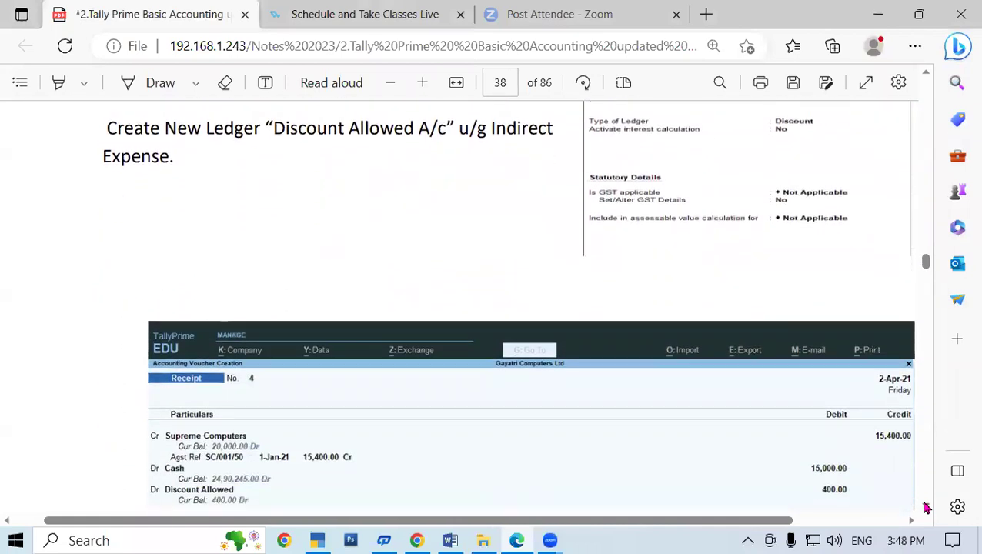
{"action": "scroll", "coordinate": [926, 508], "scroll_direction": "down", "scroll_amount": 3}
{"action": "scroll", "coordinate": [926, 508], "scroll_direction": "down", "scroll_amount": 1}
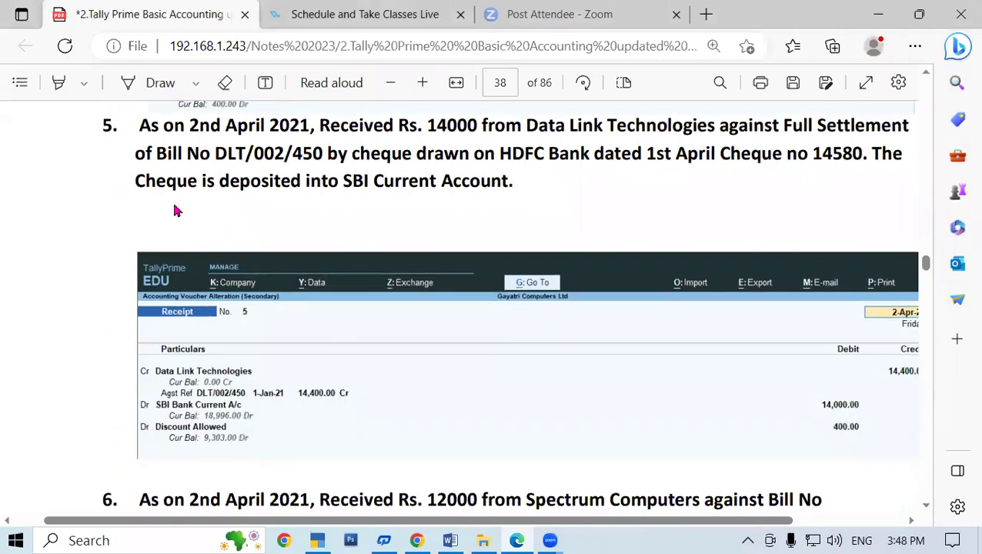
{"action": "left_click_drag", "start_coordinate": [190, 124], "coordinate": [312, 125]}
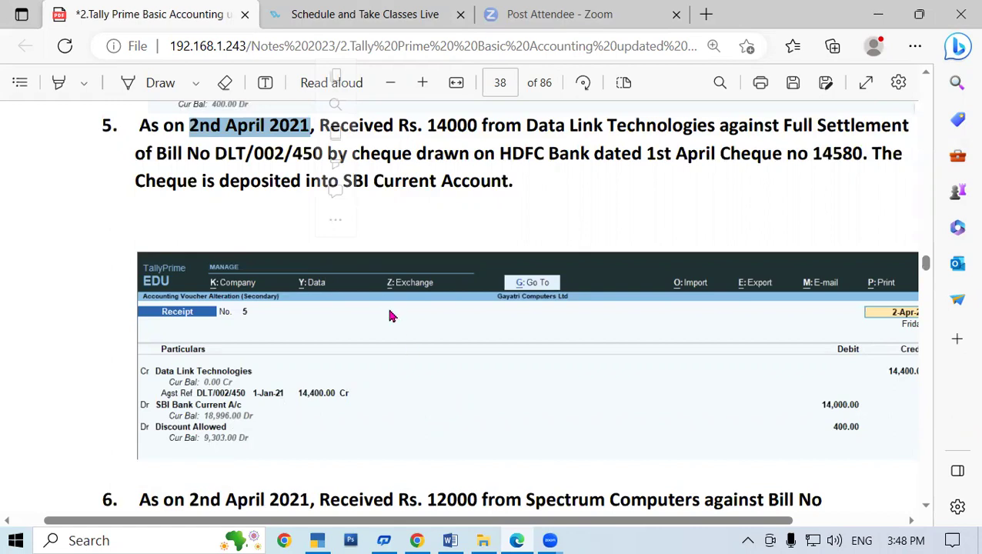
{"action": "left_click", "coordinate": [608, 214]}
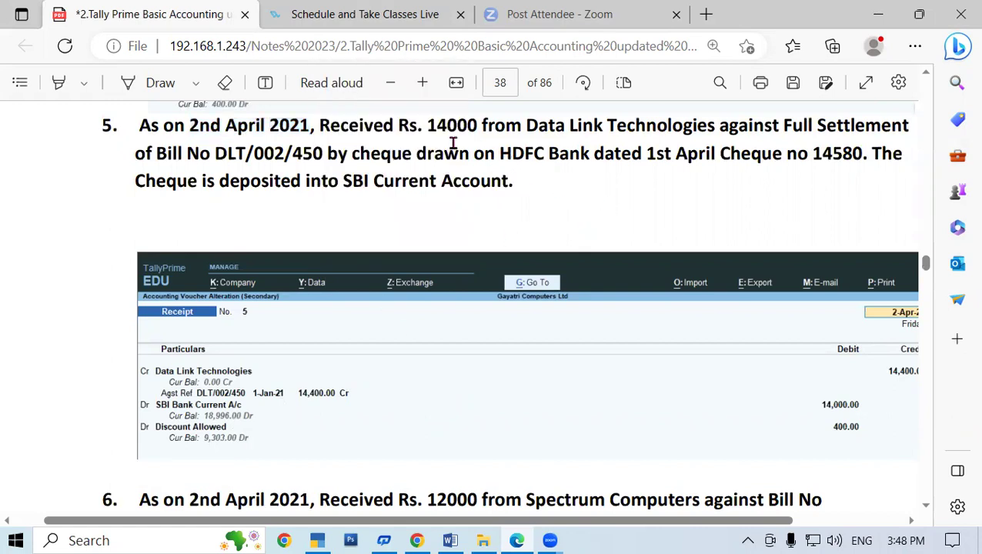
{"action": "left_click_drag", "start_coordinate": [428, 124], "coordinate": [477, 128]}
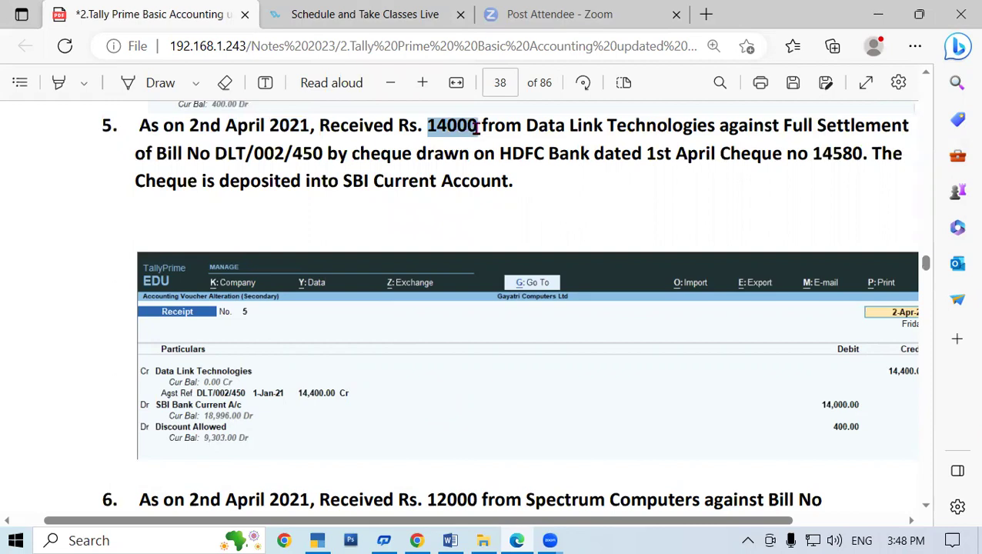
{"action": "left_click", "coordinate": [432, 211]}
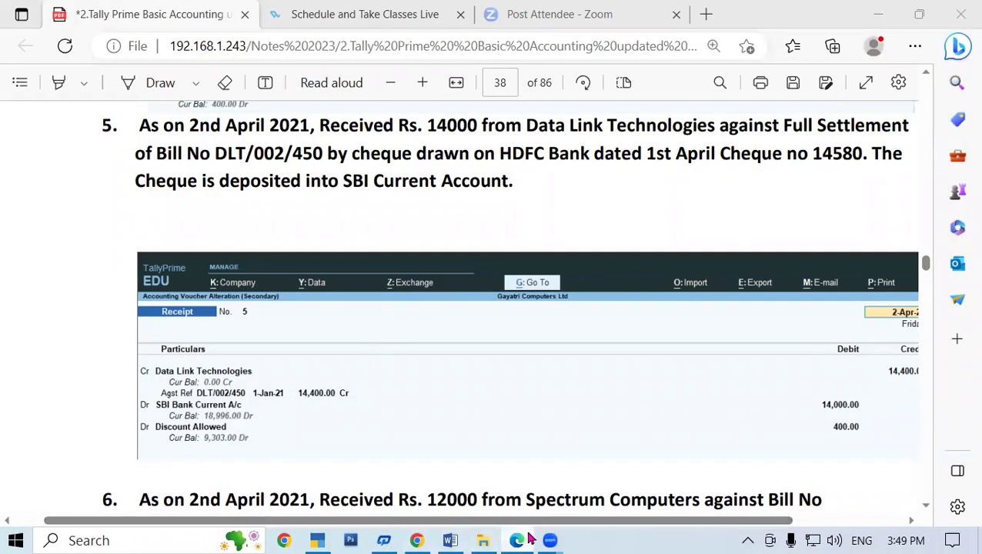
- Return to TallyPrime, leave the Profit & Loss A/c report and open a new receipt voucher
{"action": "left_click", "coordinate": [317, 540]}
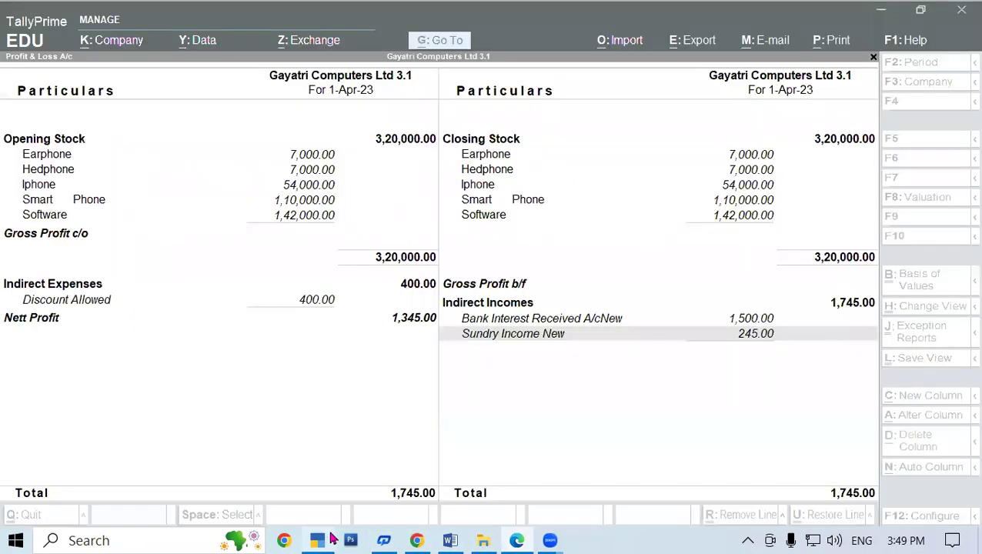
{"action": "key", "text": "Escape"}
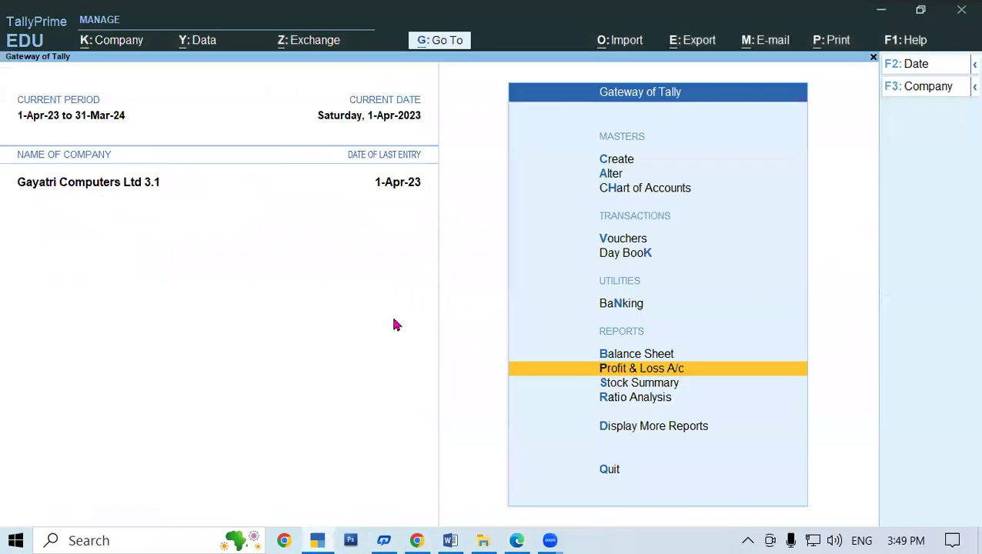
{"action": "key", "text": "Up"}
{"action": "key", "text": "Up"}
{"action": "key", "text": "Up"}
{"action": "key", "text": "Up"}
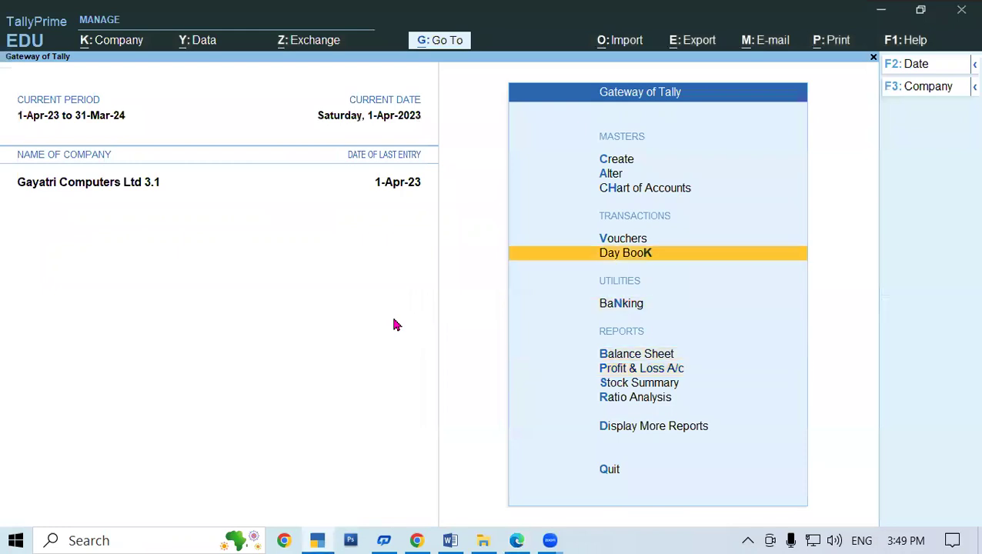
{"action": "key", "text": "Return"}
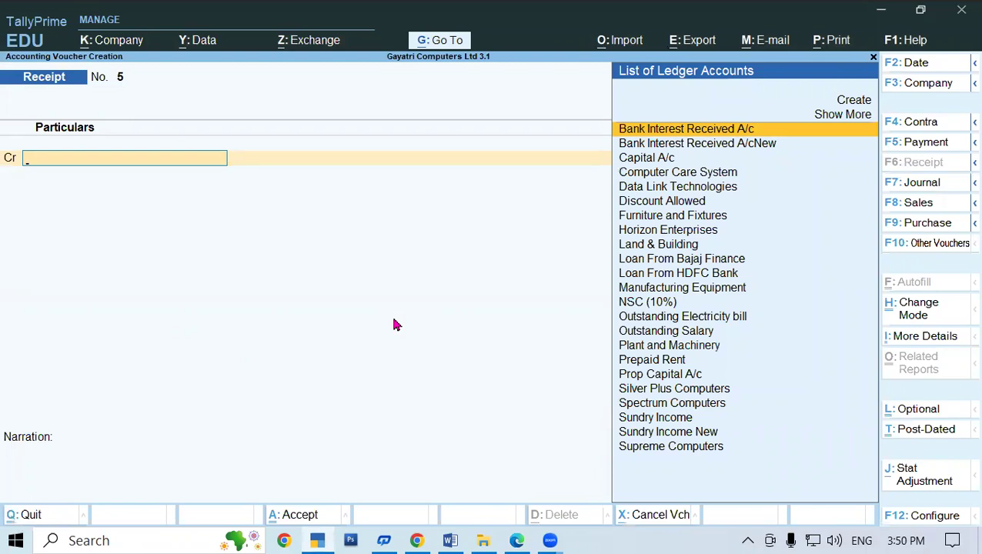
- Select Data Link Technologies as the credit ledger of the receipt voucher
{"action": "key", "text": "alt+Tab"}
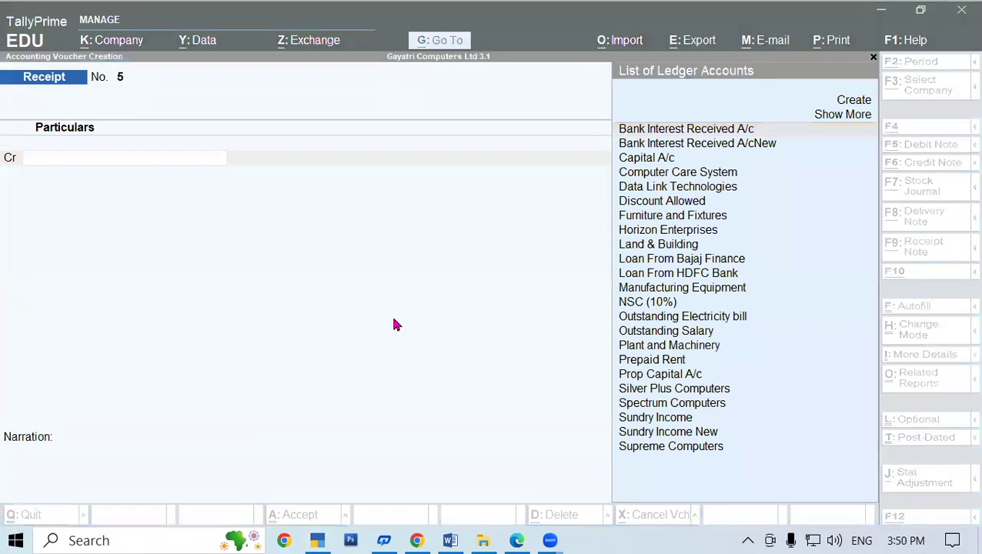
{"action": "key", "text": "alt+Tab"}
{"action": "key", "text": "Down"}
{"action": "key", "text": "Down"}
{"action": "key", "text": "Down"}
{"action": "key", "text": "Down"}
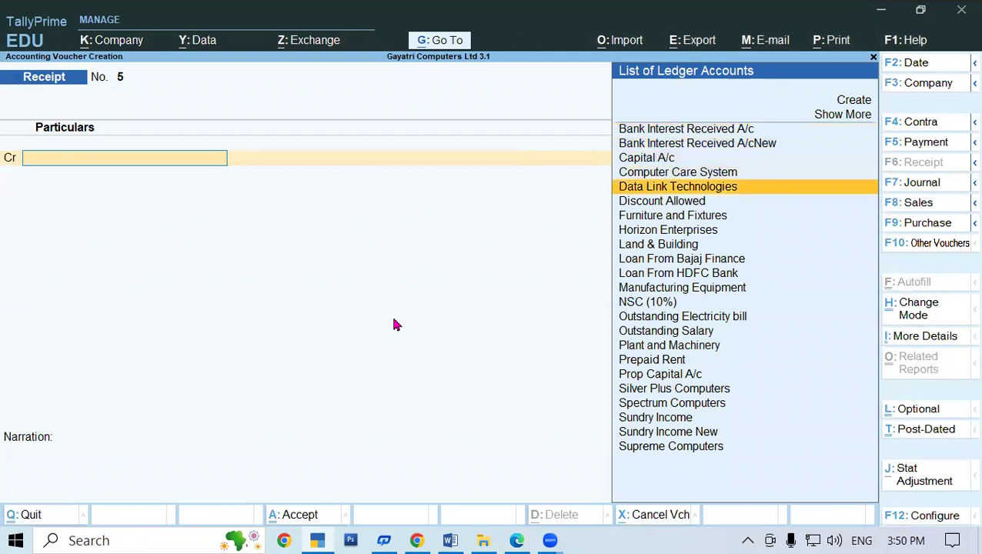
{"action": "key", "text": "Return"}
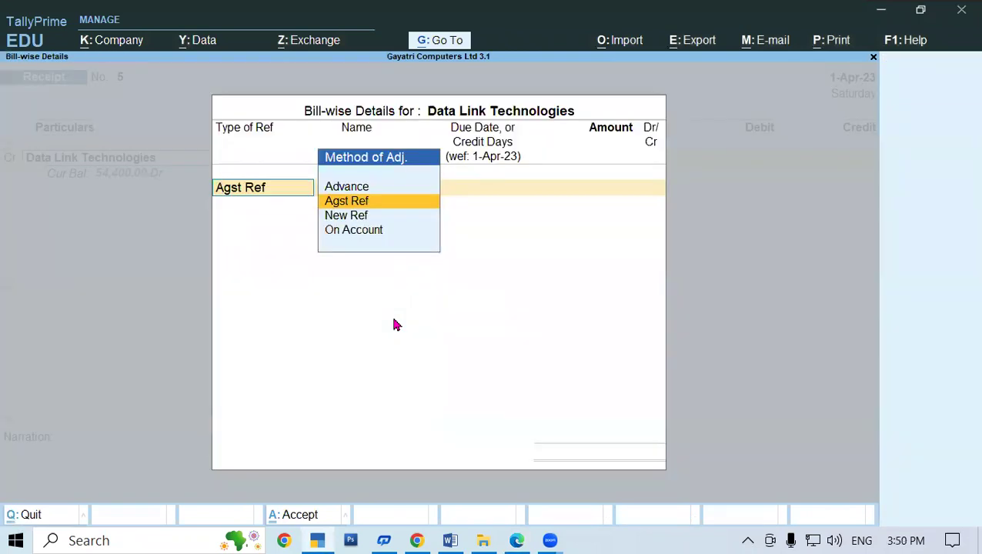
- Compare Data Link Technologies' pending bills with the bill number in transaction 5 of the Edge notes
{"action": "key", "text": "Return"}
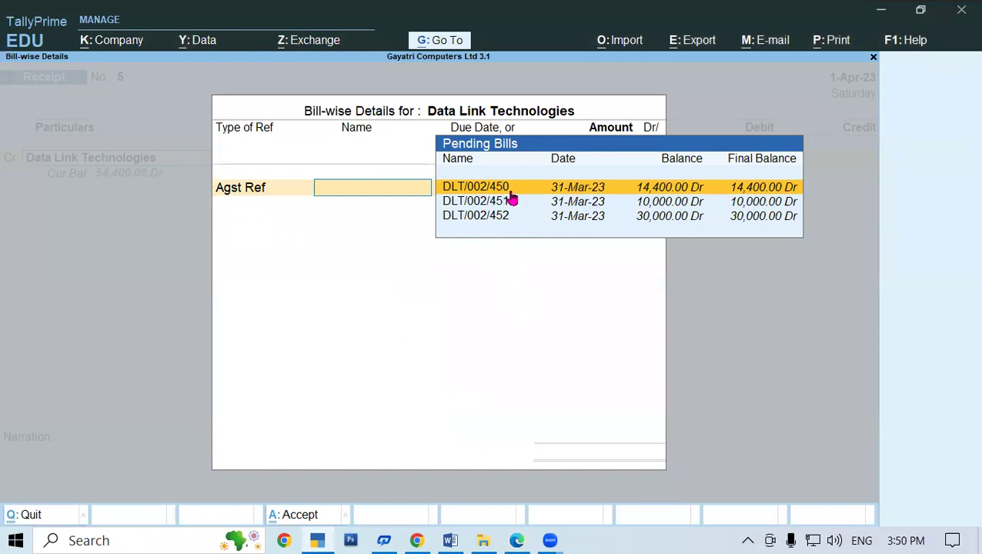
{"action": "left_click", "coordinate": [516, 540]}
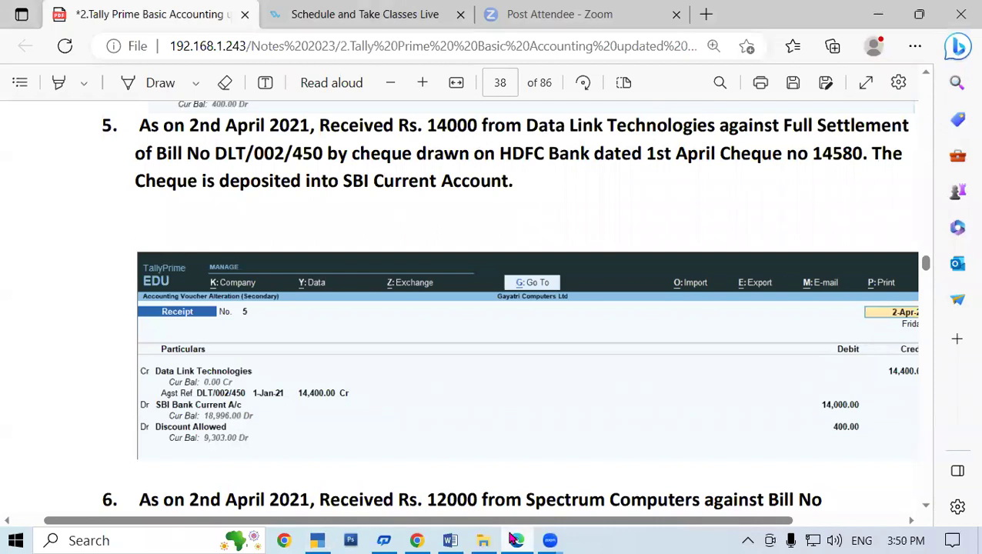
{"action": "left_click_drag", "start_coordinate": [293, 155], "coordinate": [325, 159]}
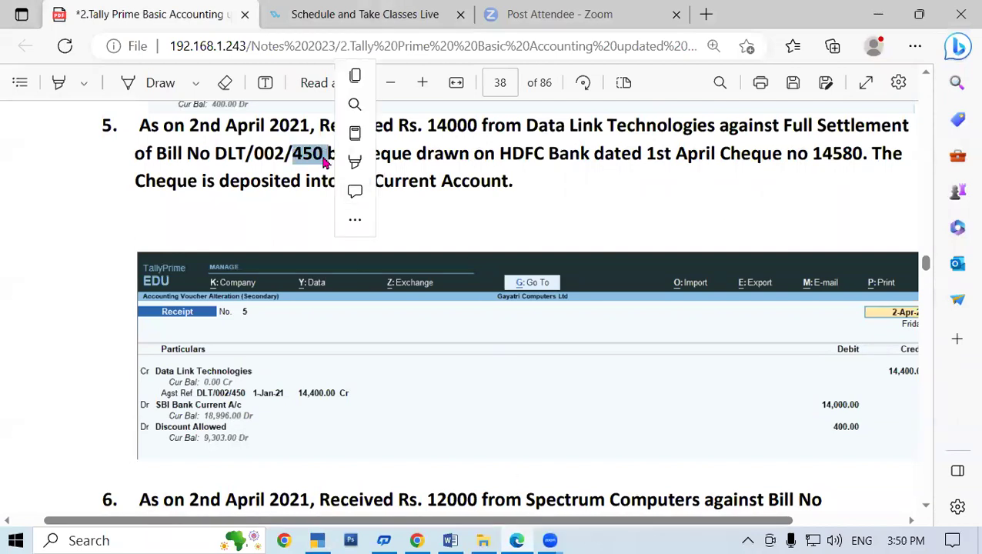
{"action": "left_click", "coordinate": [516, 540]}
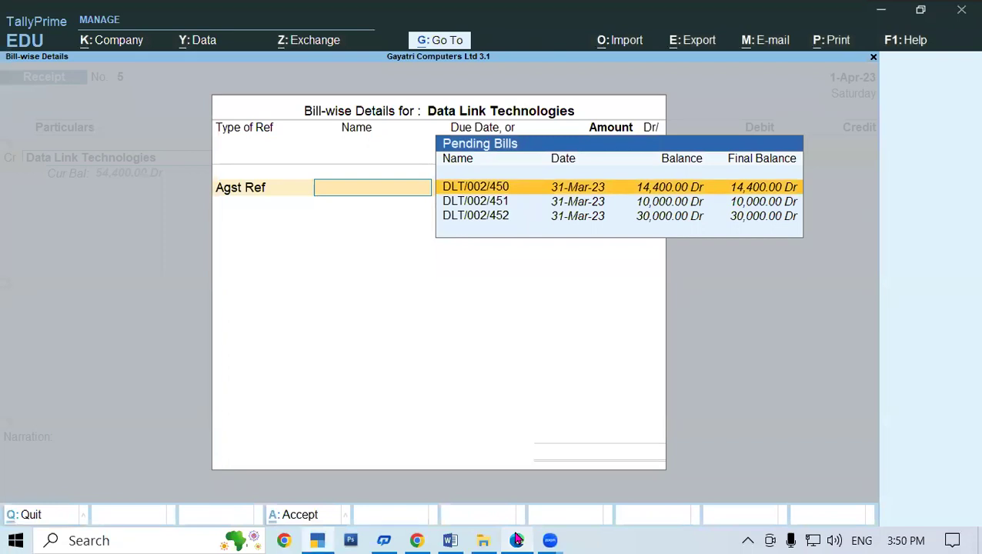
{"action": "key", "text": "BackSpace"}
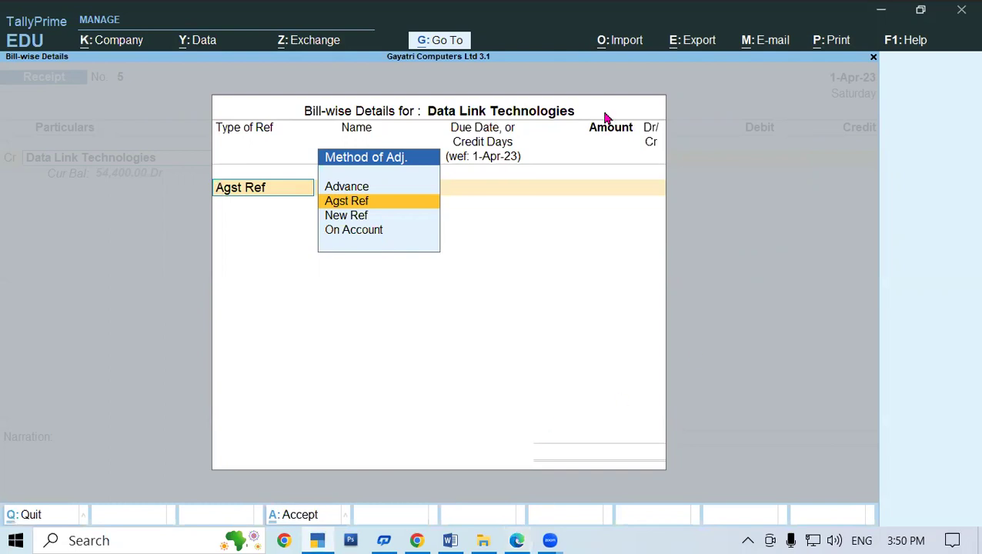
- Switch to the open Word document Doc1 and close it, returning to the bill-wise details in TallyPrime
{"action": "key", "text": "alt+Tab"}
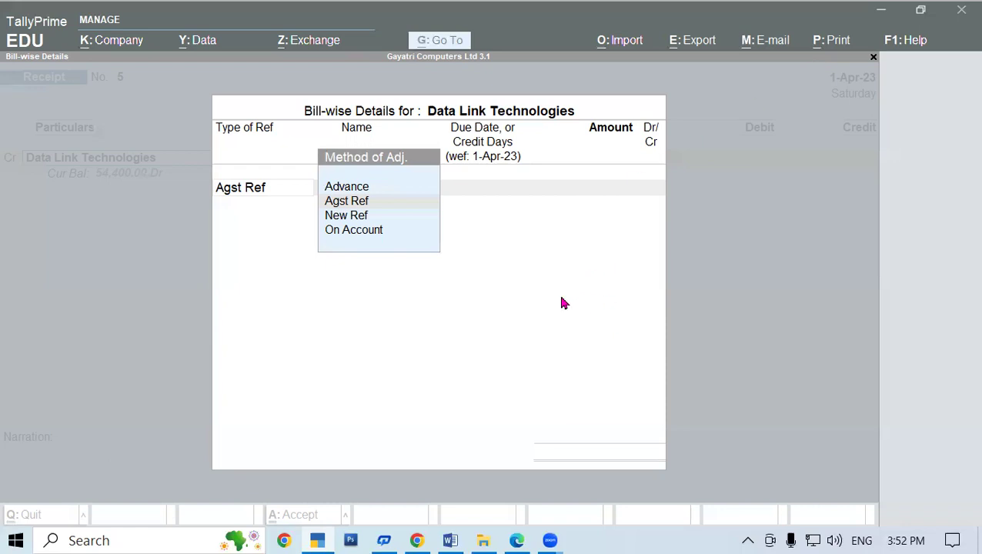
{"action": "left_click", "coordinate": [451, 541]}
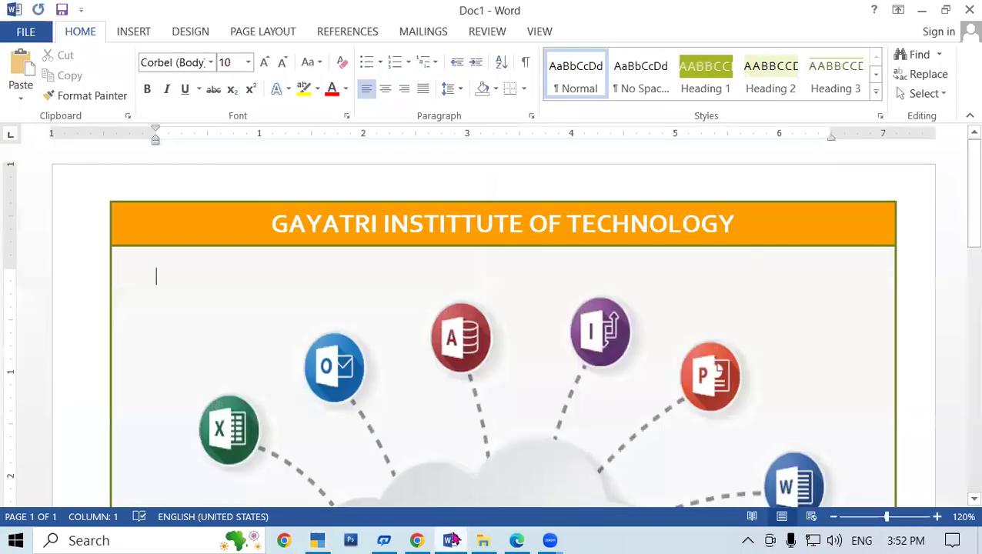
{"action": "left_click", "coordinate": [453, 540]}
{"action": "left_click", "coordinate": [453, 540]}
{"action": "left_click", "coordinate": [968, 9]}
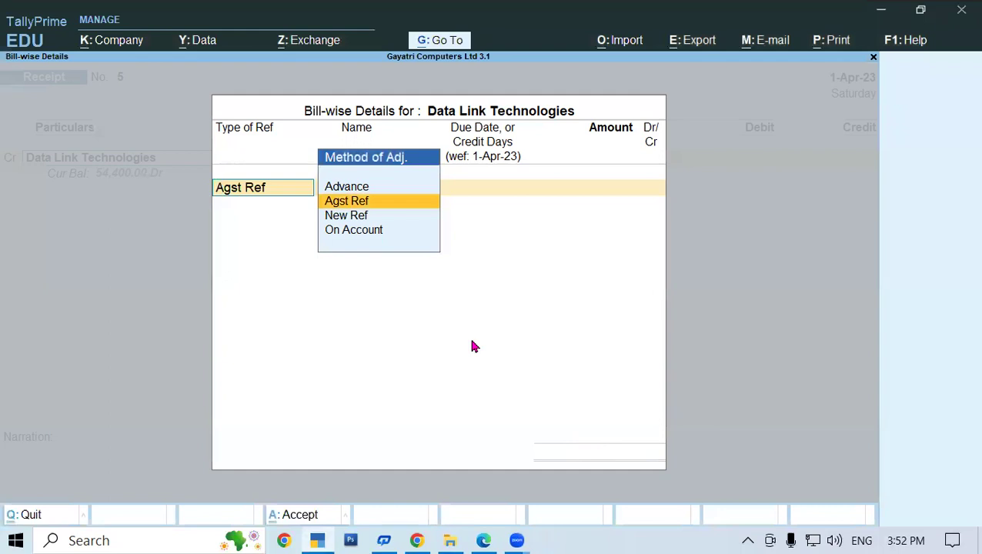
- Allocate the Data Link Technologies credit of 14,400 as Agst Ref to bill DLT/002/450
{"action": "key", "text": "Return"}
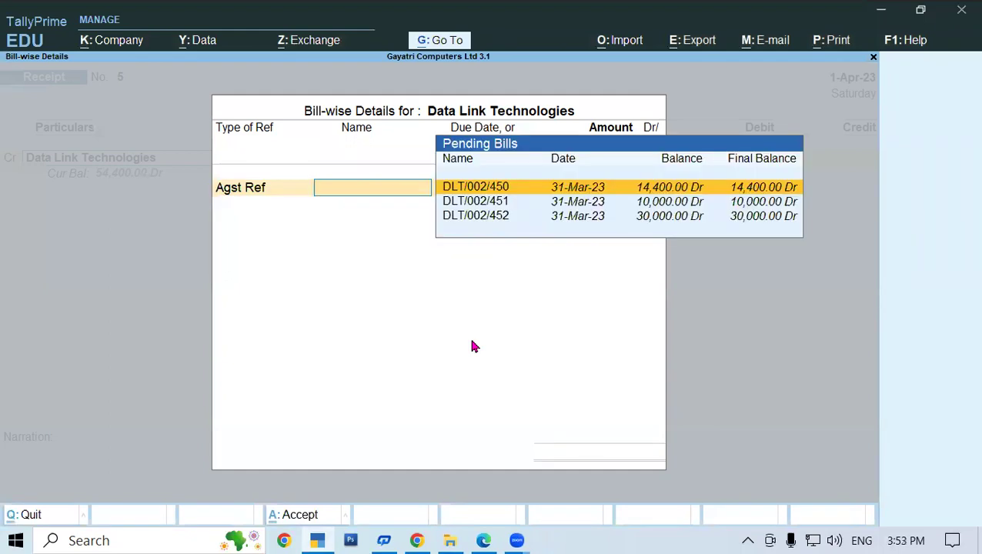
{"action": "key", "text": "Return"}
{"action": "key", "text": "Return"}
{"action": "key", "text": "Return"}
{"action": "key", "text": "Return"}
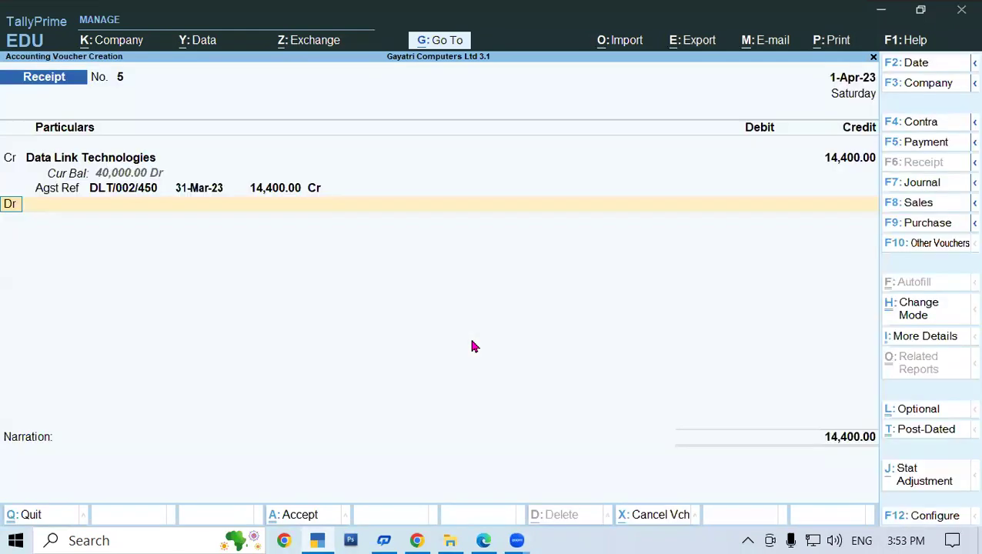
- Check the debit ledger in the Edge notes and debit Current A/C at SBI Bank with 14,000
{"action": "key", "text": "Return"}
{"action": "key", "text": "alt+c"}
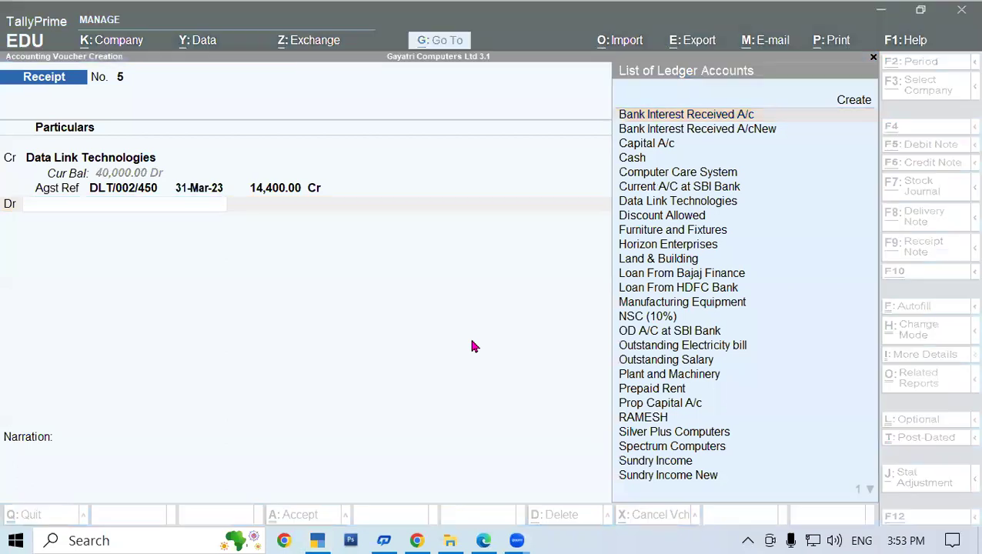
{"action": "key", "text": "alt+Tab"}
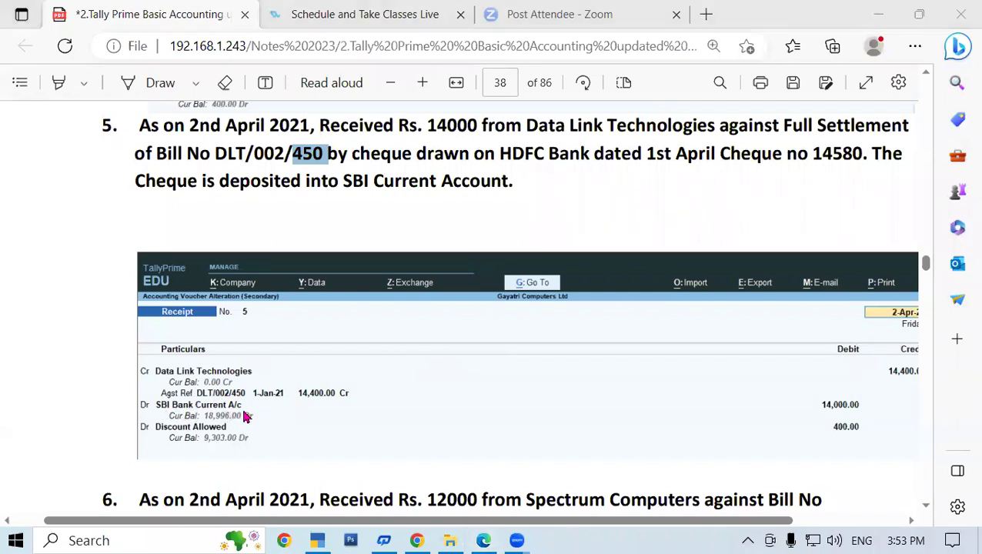
{"action": "left_click", "coordinate": [321, 540]}
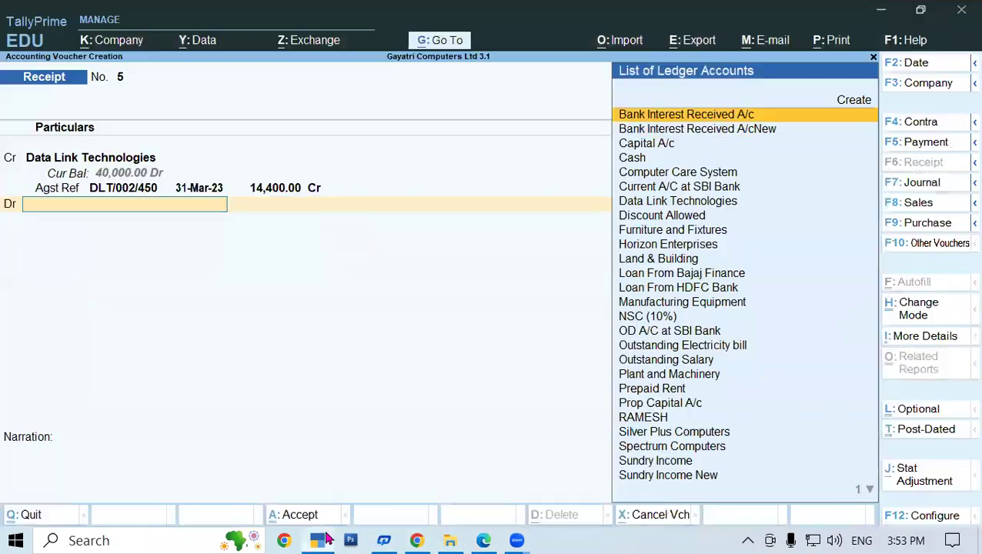
{"action": "type", "text": "Sbi"}
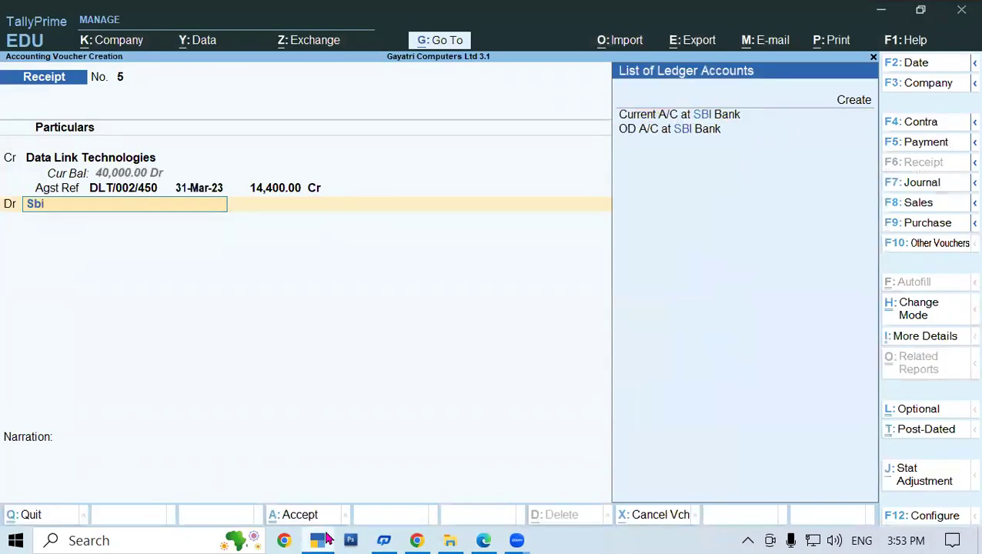
{"action": "key", "text": "Return"}
{"action": "type", "text": "1"}
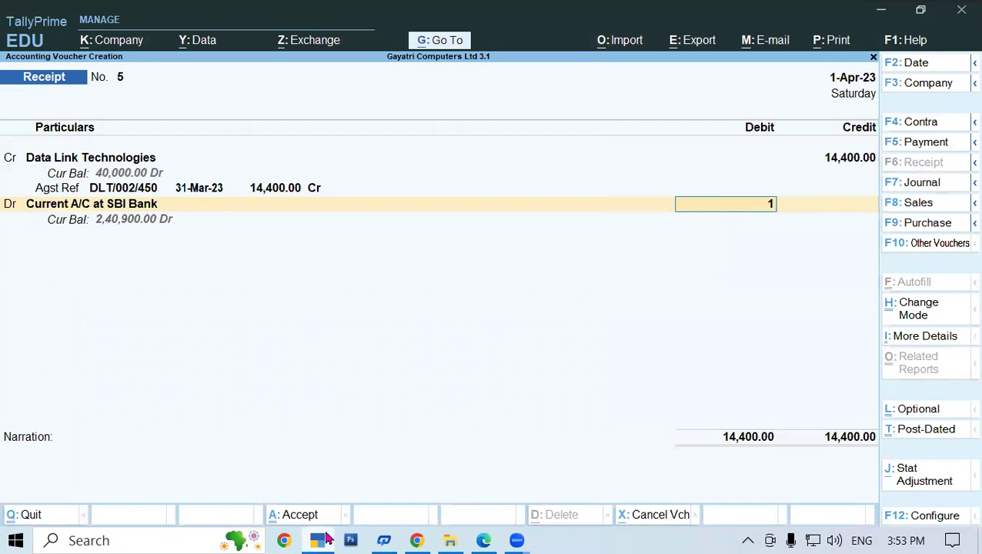
{"action": "type", "text": "4000"}
{"action": "key", "text": "Return"}
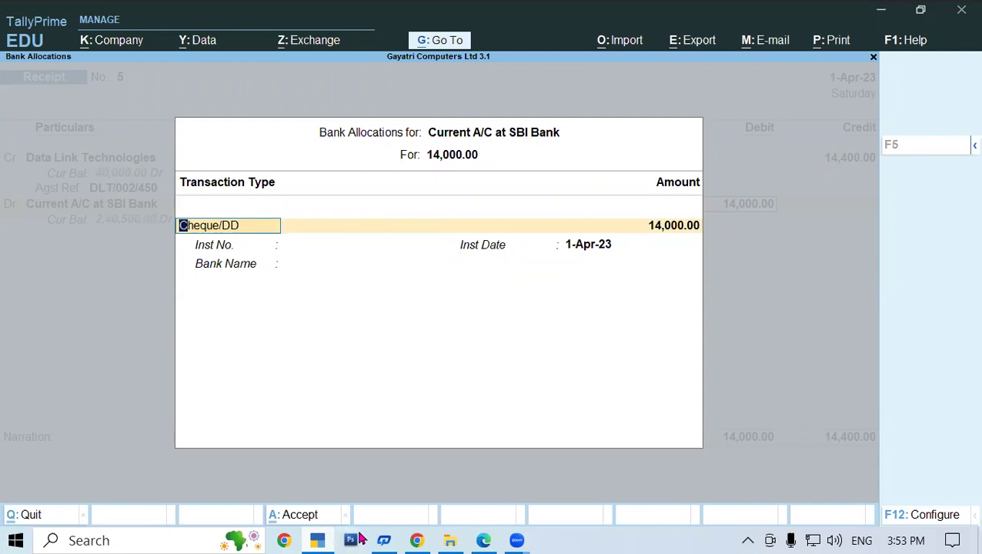
- Look up the cheque details in the Edge notes and complete the bank allocation as Cheque/DD with instrument number 14580 dated 1-Apr-23
{"action": "left_click", "coordinate": [480, 540]}
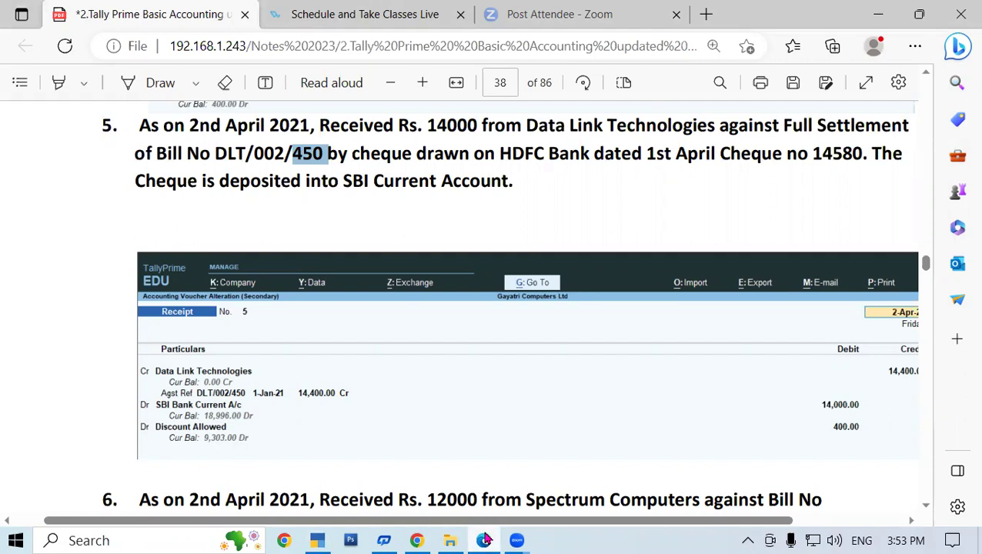
{"action": "left_click", "coordinate": [485, 540]}
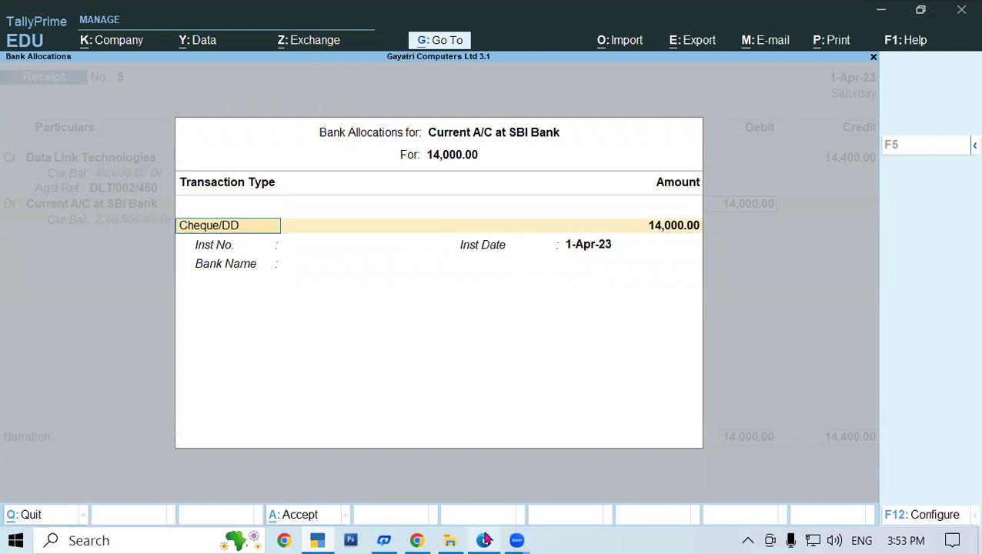
{"action": "key", "text": "Return"}
{"action": "key", "text": "Return"}
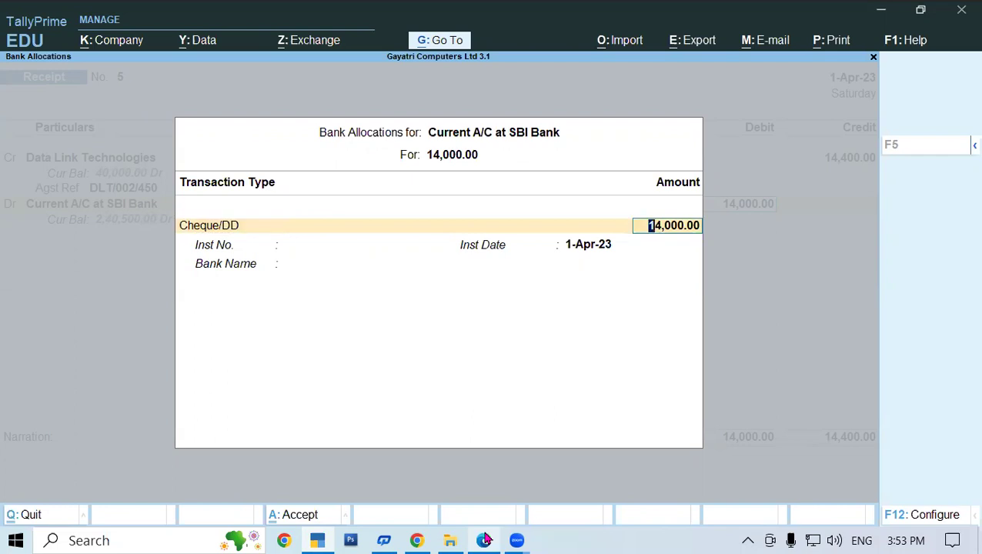
{"action": "type", "text": "14580"}
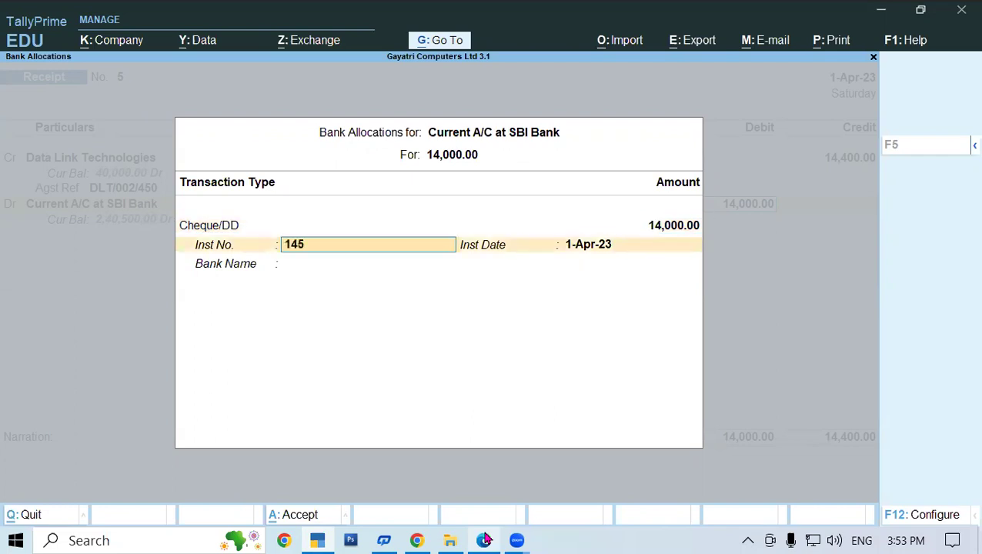
{"action": "key", "text": "Return"}
{"action": "key", "text": "Return"}
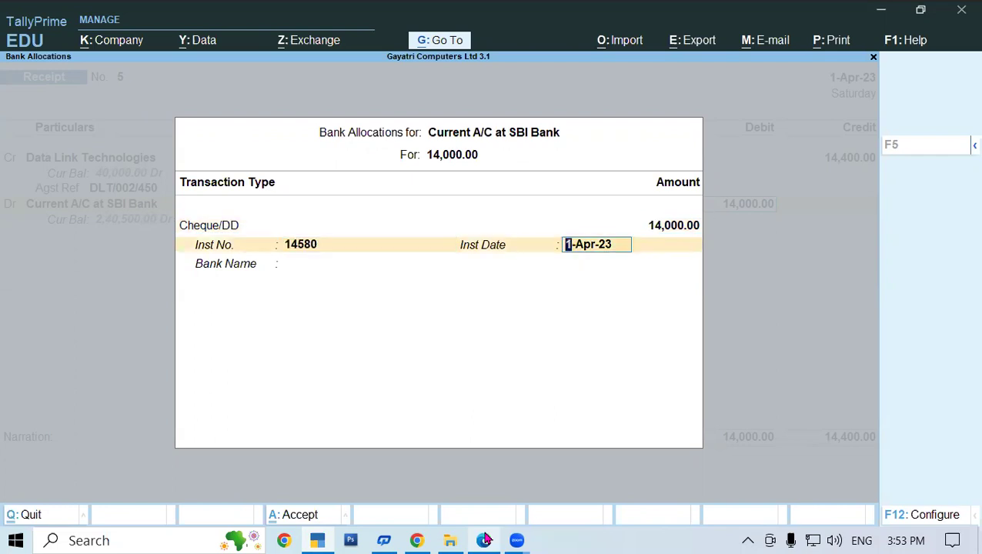
{"action": "key", "text": "Return"}
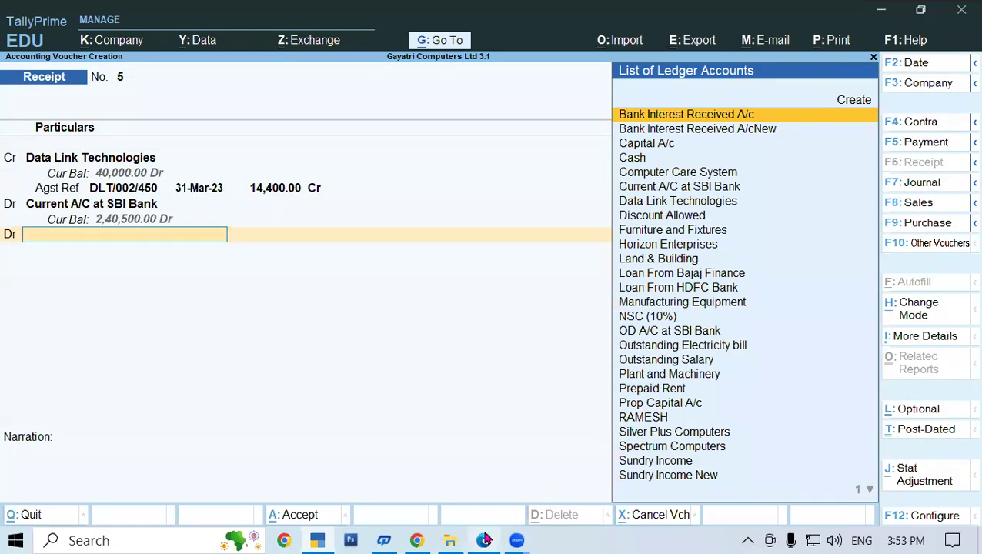
- Debit Discount Allowed with the remaining 400 and save the receipt voucher without a narration
{"action": "type", "text": "D"}
{"action": "key", "text": "Down"}
{"action": "key", "text": "Return"}
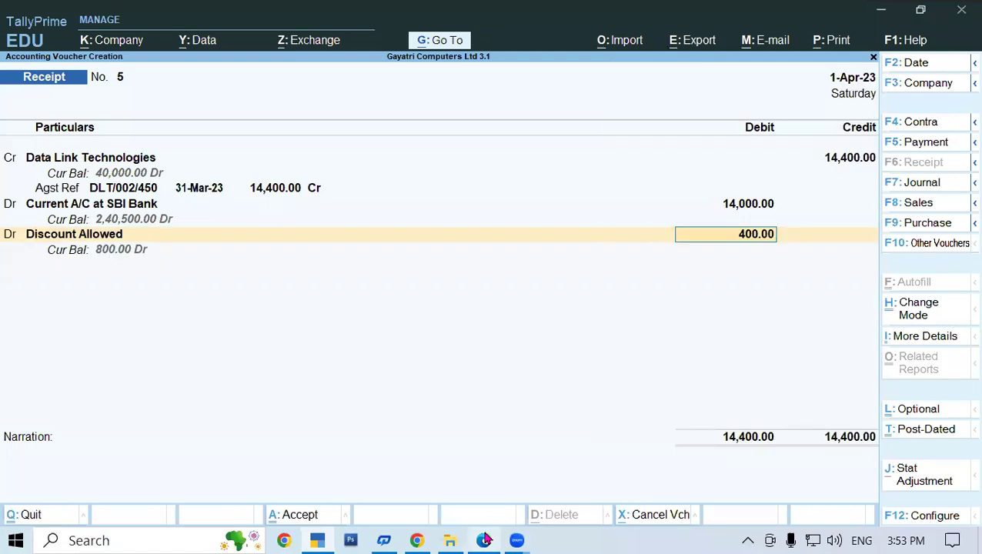
{"action": "key", "text": "Return"}
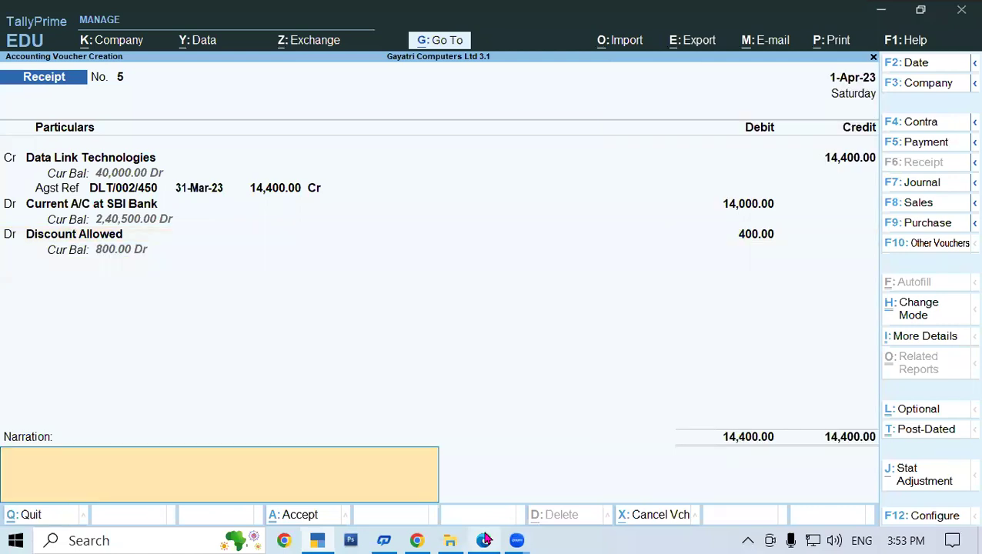
{"action": "key", "text": "Return"}
{"action": "key", "text": "Return"}
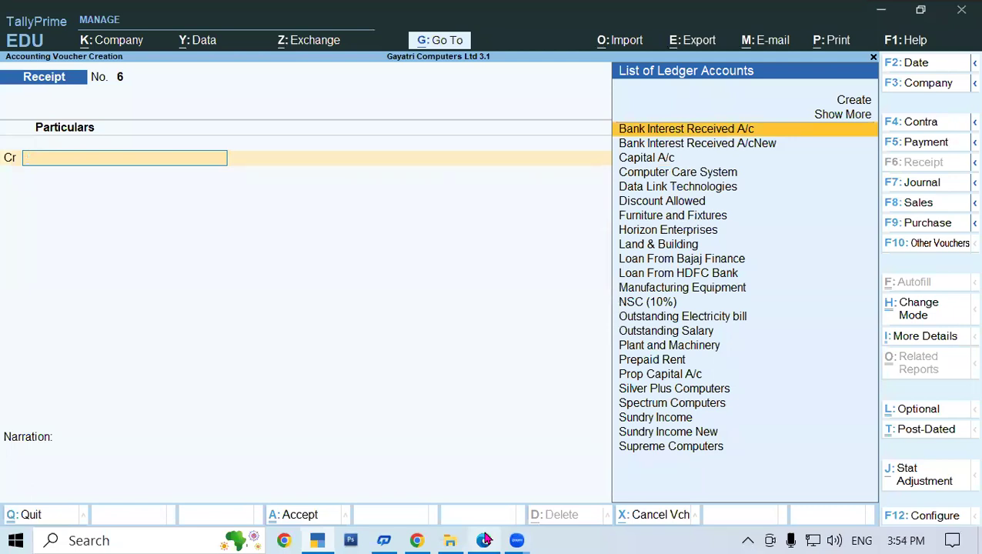
- Switch to the PDF notes in Edge and read transaction 6's amount, bill, cheque and deposit account details
{"action": "left_click", "coordinate": [483, 540]}
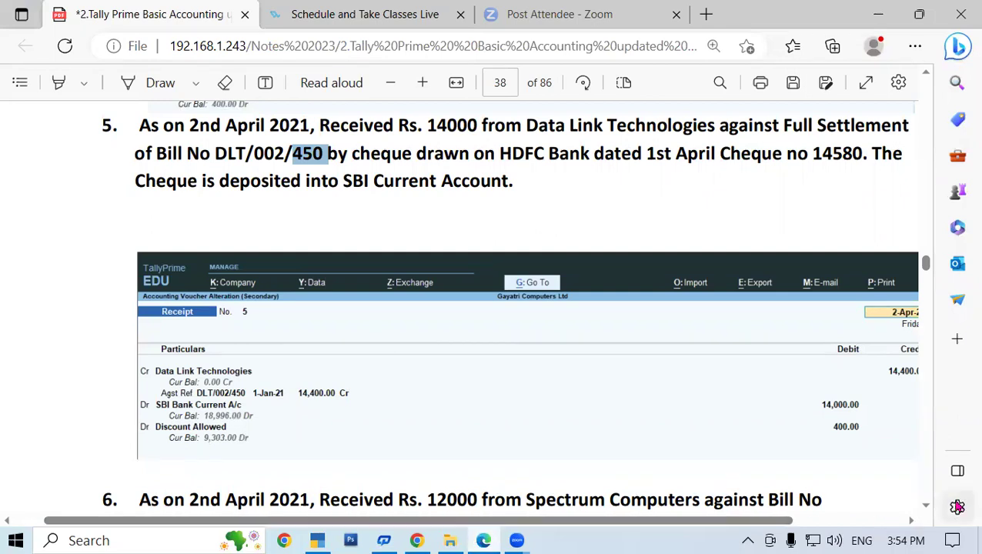
{"action": "left_click", "coordinate": [927, 510]}
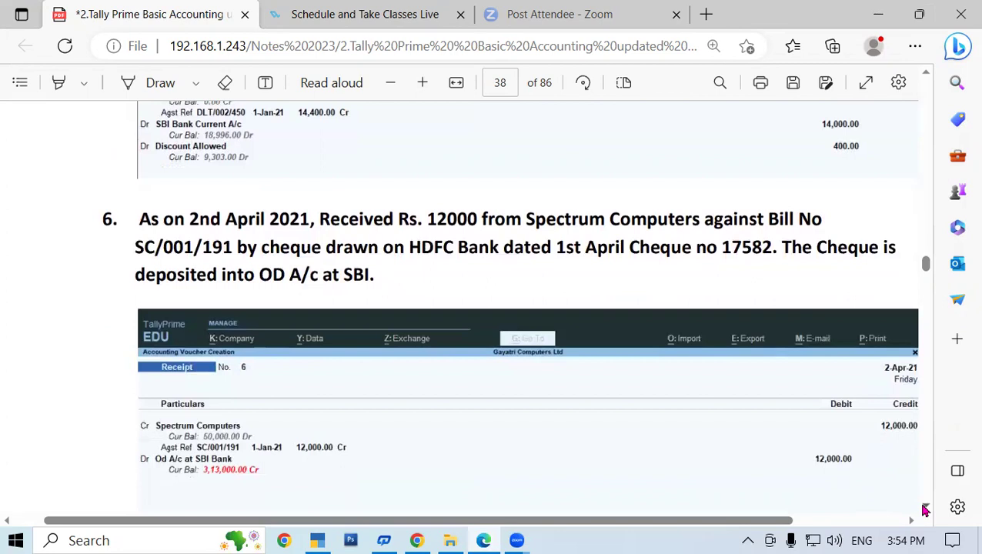
{"action": "left_click_drag", "start_coordinate": [401, 525], "coordinate": [452, 531]}
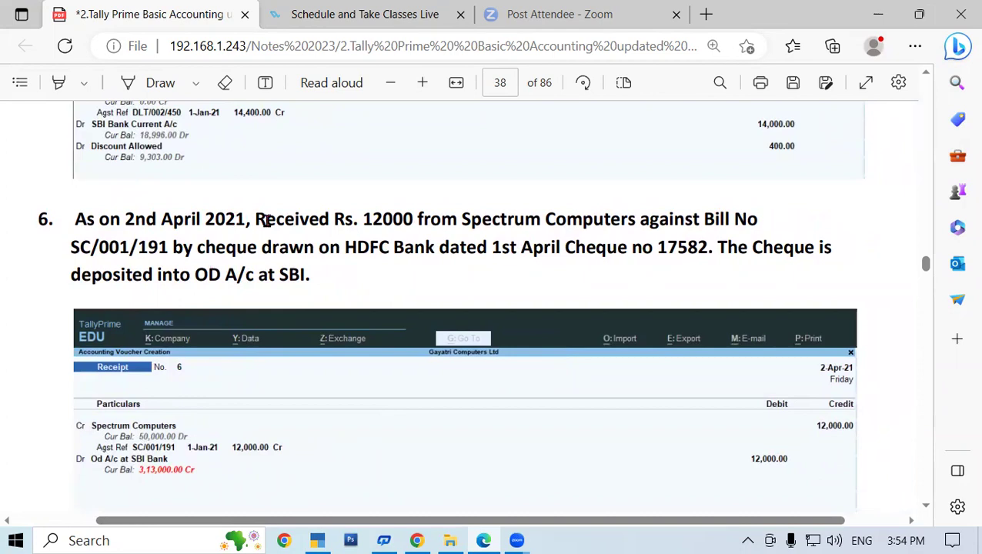
- Check transaction 6's amount in the notes, switch to TallyPrime and credit Spectrum Computers in the receipt voucher
{"action": "double_click", "coordinate": [367, 218]}
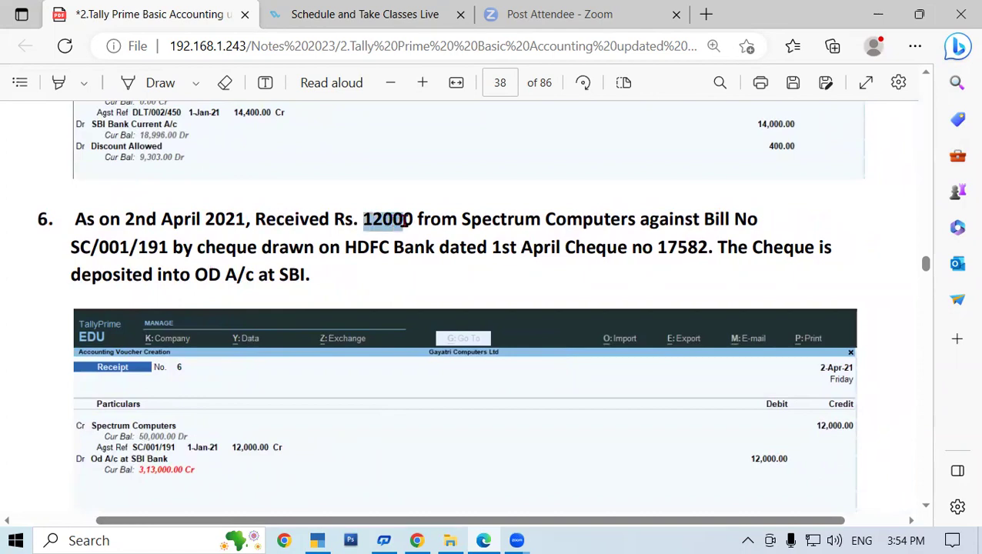
{"action": "left_click", "coordinate": [520, 300]}
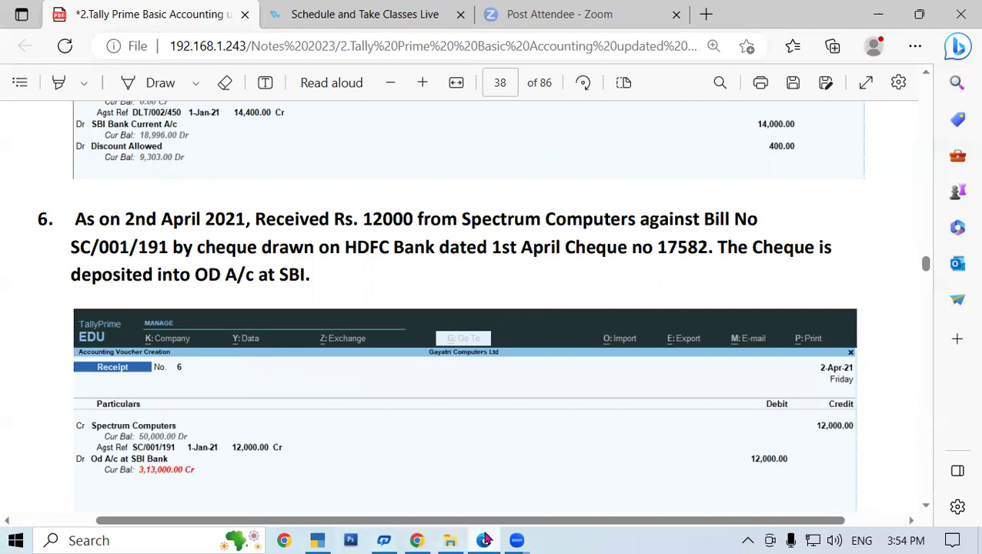
{"action": "left_click", "coordinate": [319, 541]}
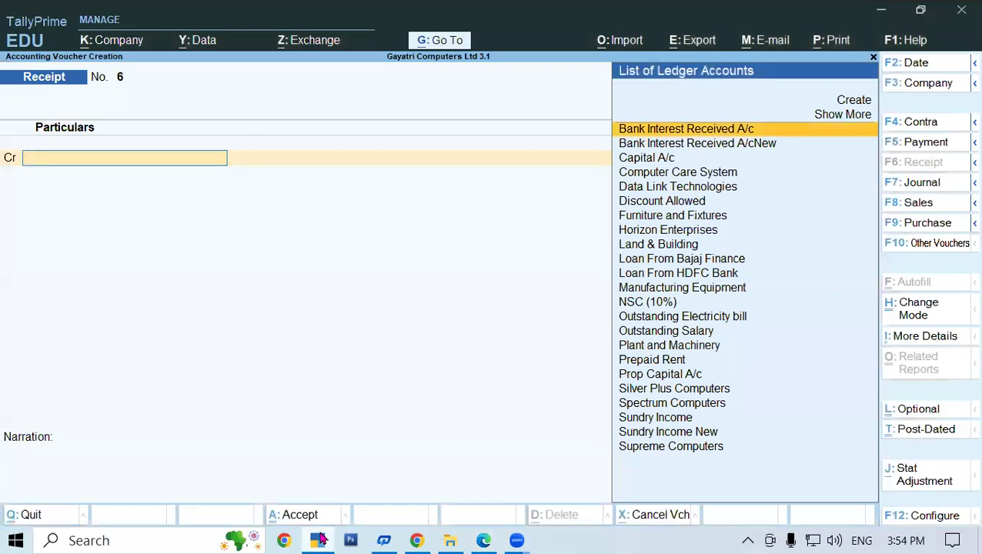
{"action": "type", "text": "Sp"}
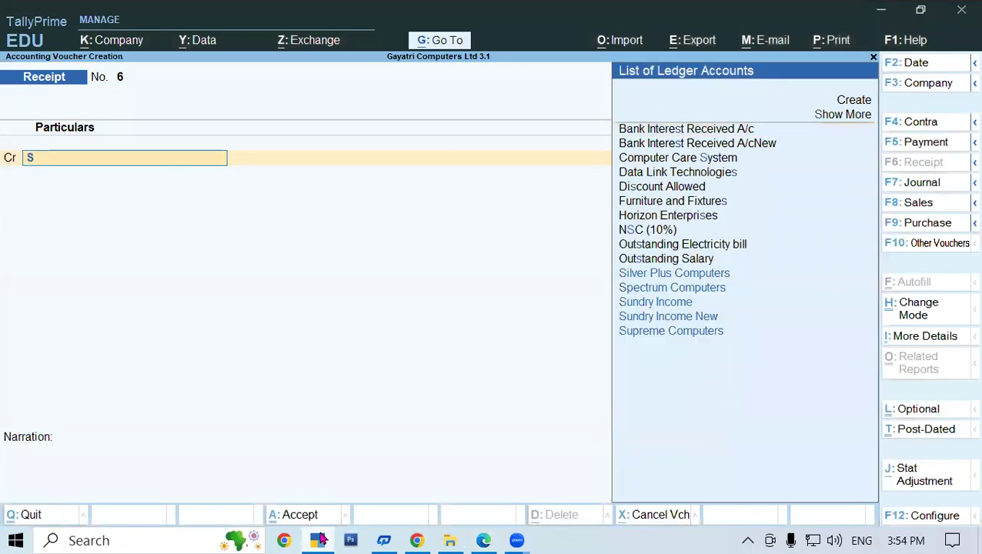
{"action": "key", "text": "Return"}
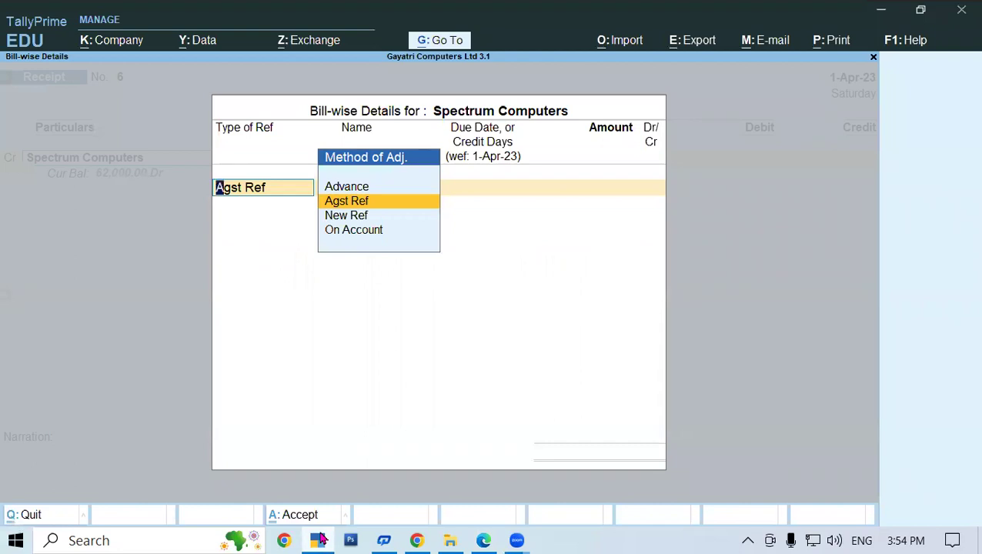
- Check the bill in the Edge notes and allocate the Spectrum Computers credit as Agst Ref to bill SC/001/191 for 12,000
{"action": "left_click", "coordinate": [318, 541]}
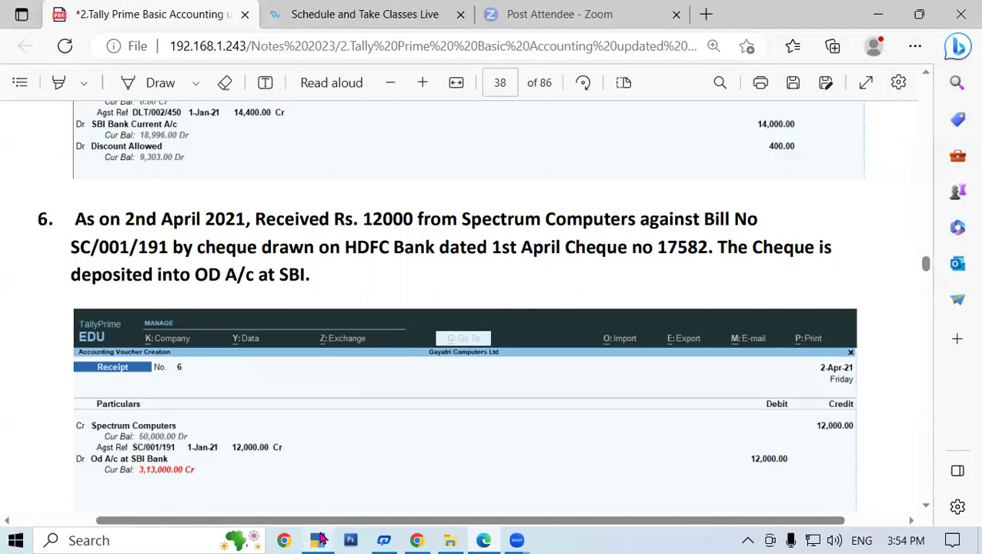
{"action": "left_click", "coordinate": [318, 541]}
{"action": "key", "text": "Return"}
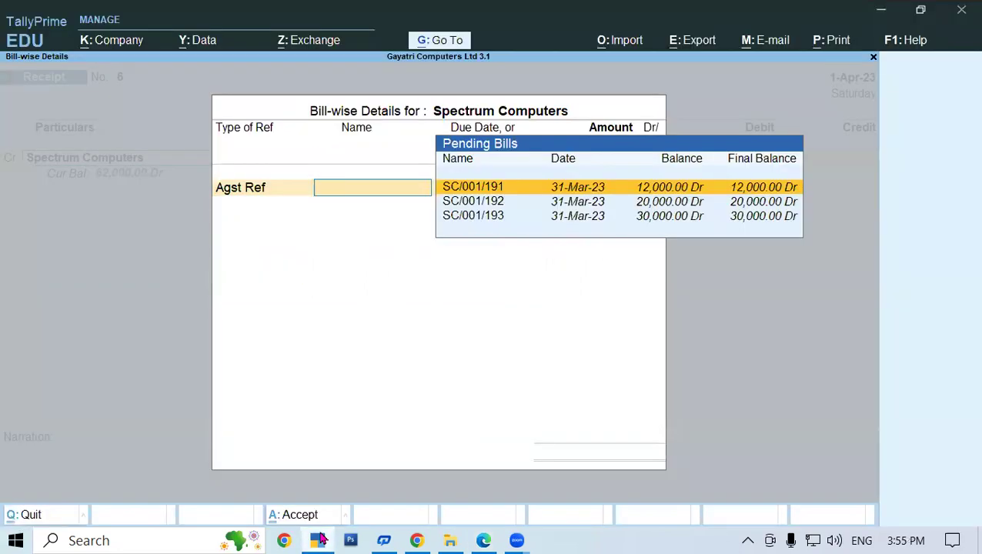
{"action": "left_click", "coordinate": [319, 540]}
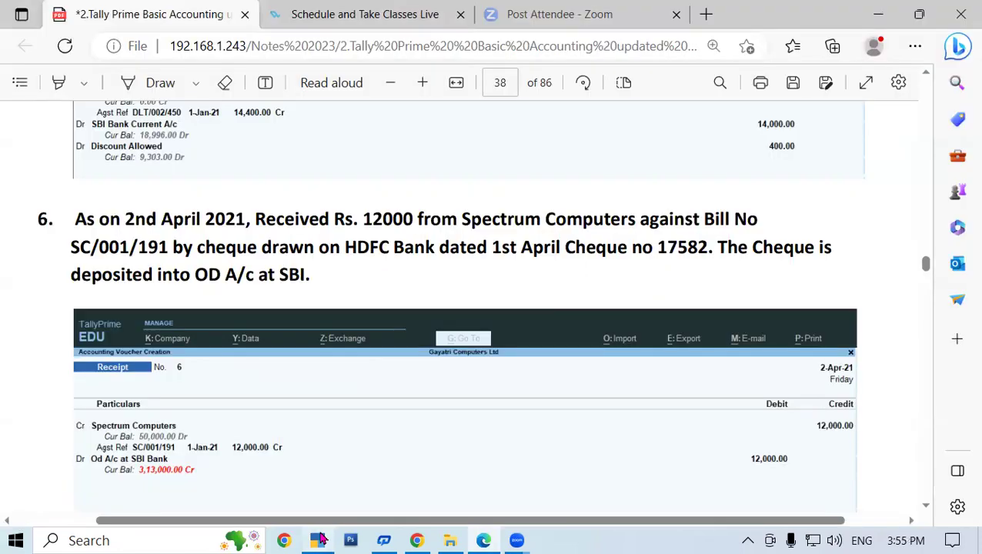
{"action": "left_click", "coordinate": [319, 540]}
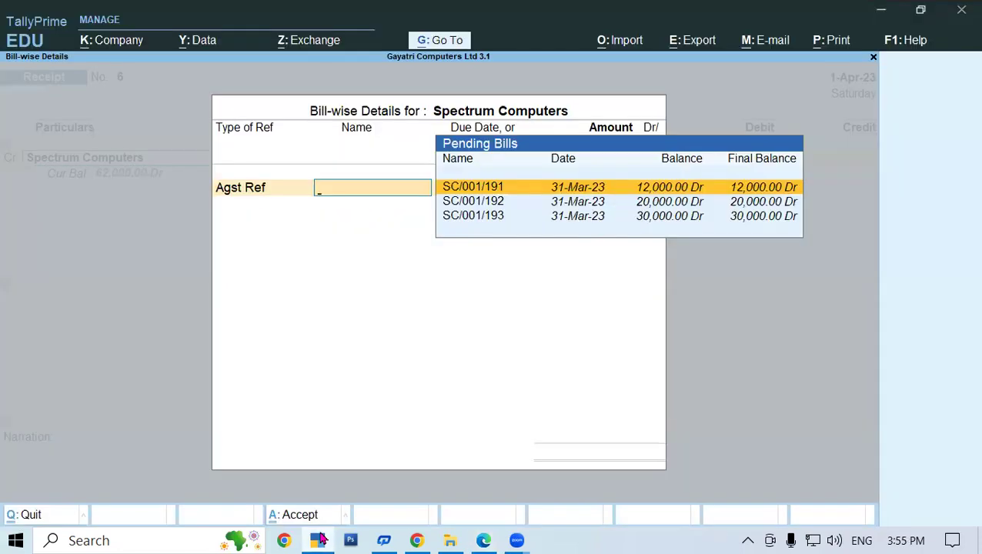
{"action": "key", "text": "Return"}
{"action": "left_click", "coordinate": [318, 540]}
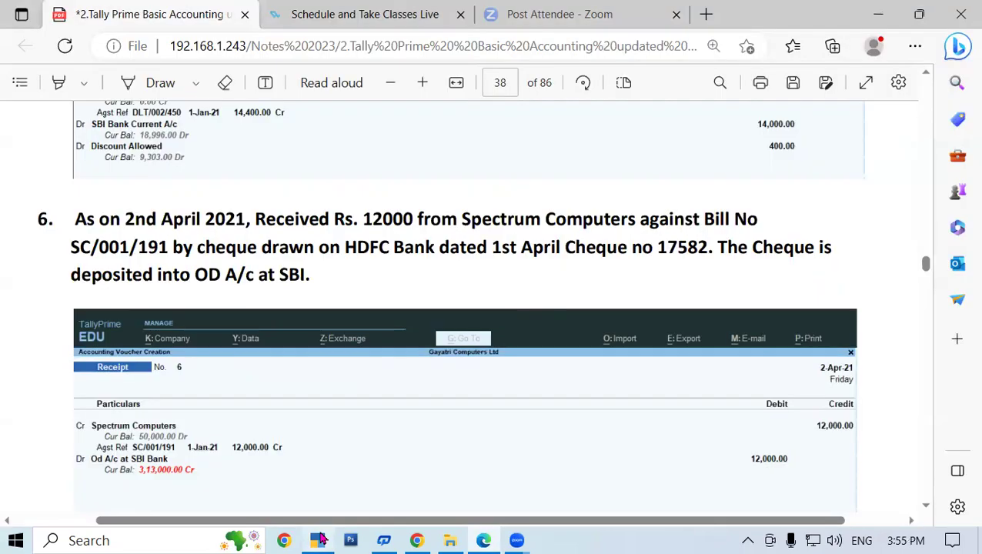
{"action": "left_click", "coordinate": [319, 540]}
{"action": "key", "text": "Return"}
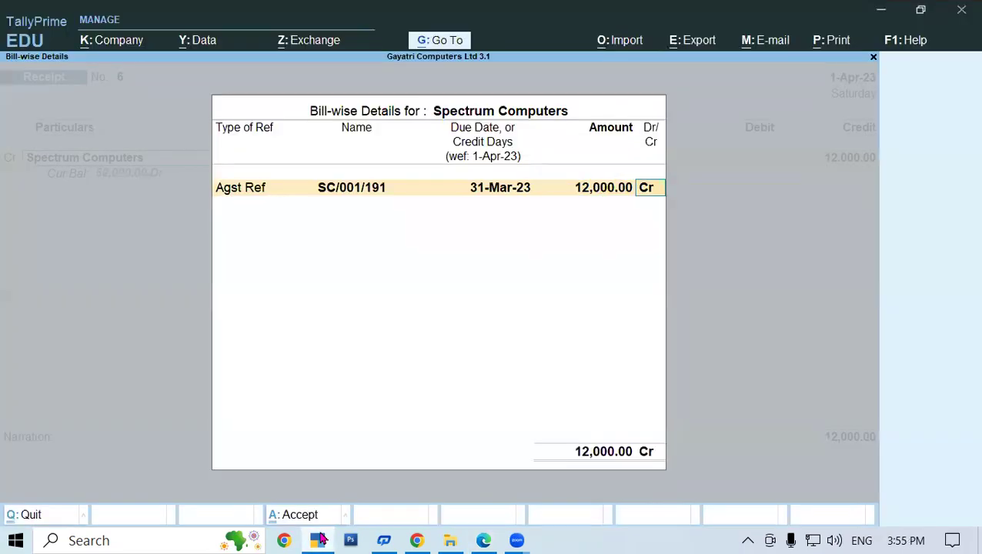
{"action": "key", "text": "Return"}
{"action": "key", "text": "Return"}
{"action": "key", "text": "Return"}
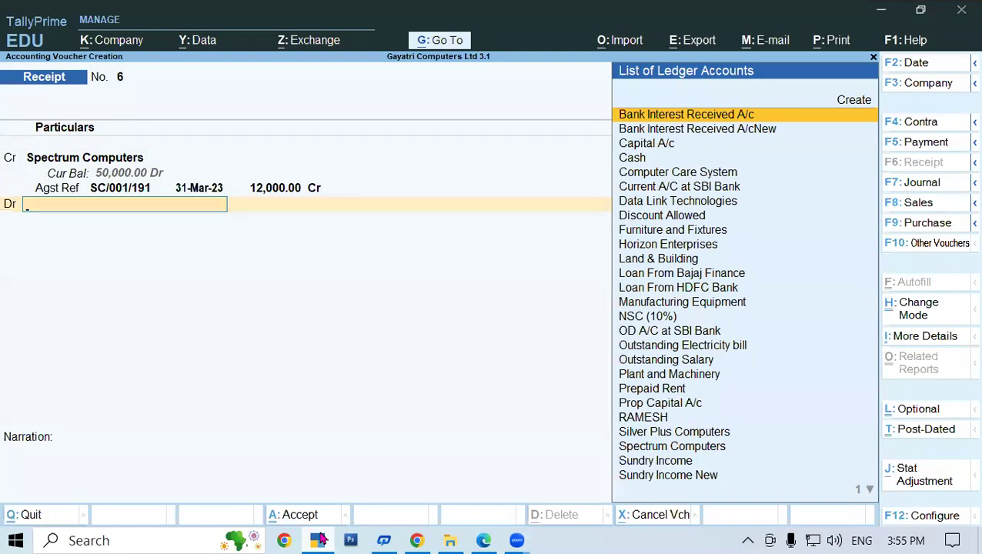
- Debit OD A/C at SBI Bank with 12,000 as Cheque/DD dated 1-Apr-23 and save the receipt voucher without a narration
{"action": "type", "text": "Od"}
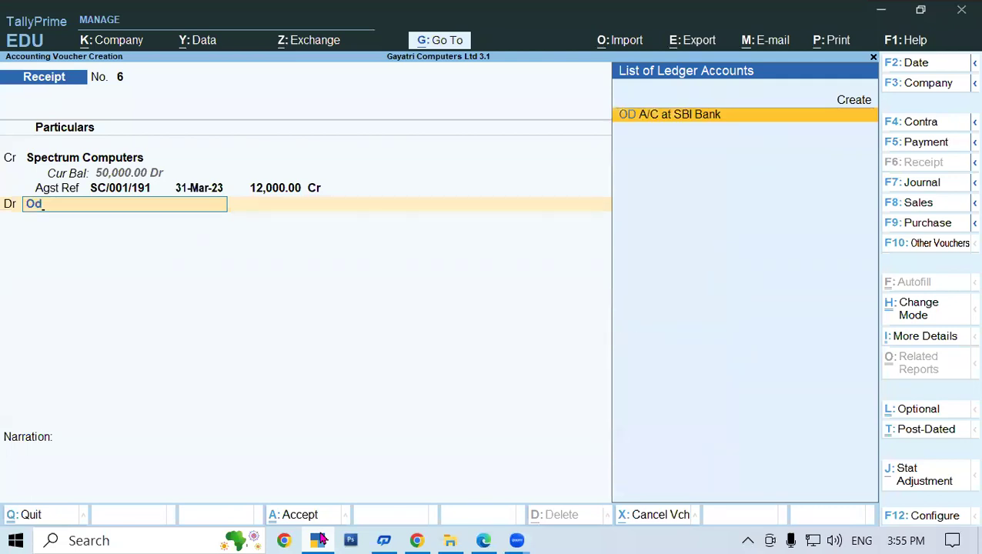
{"action": "key", "text": "Return"}
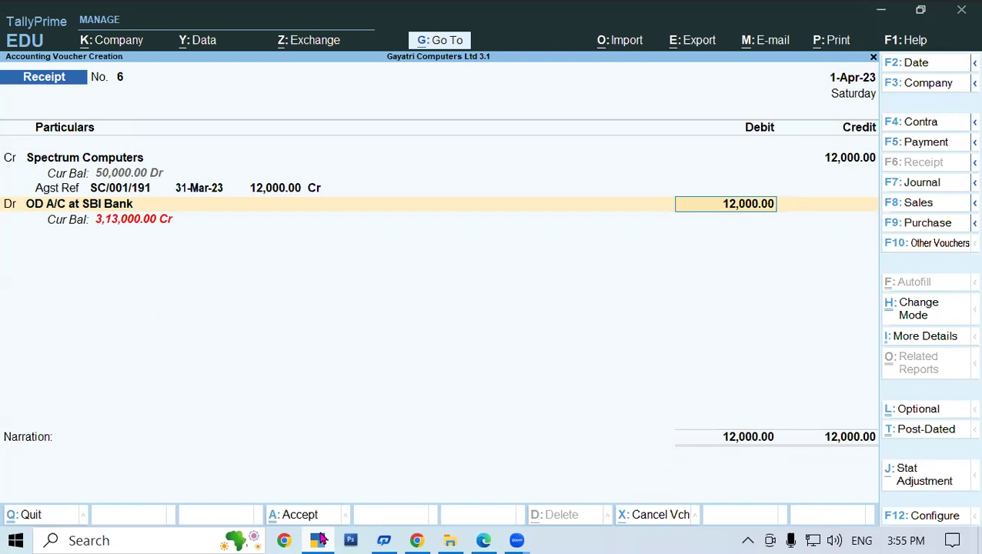
{"action": "key", "text": "Return"}
{"action": "key", "text": "Return"}
{"action": "key", "text": "Return"}
{"action": "key", "text": "Return"}
{"action": "key", "text": "Return"}
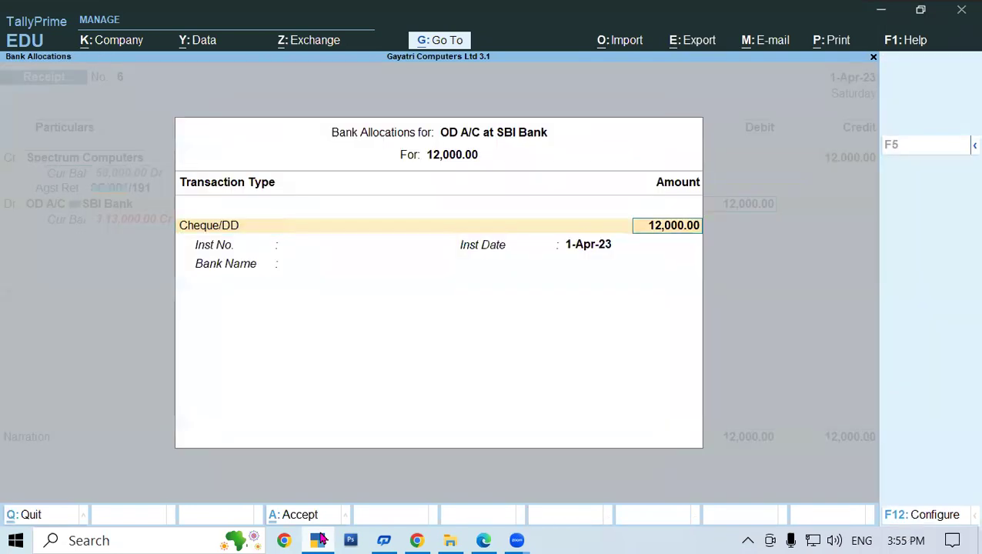
{"action": "key", "text": "Return"}
{"action": "key", "text": "Return"}
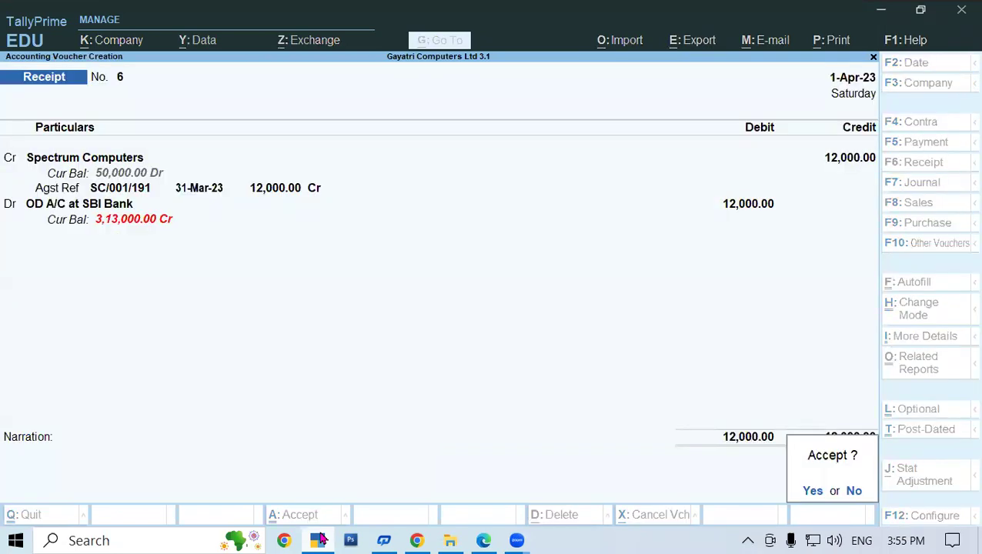
{"action": "key", "text": "Return"}
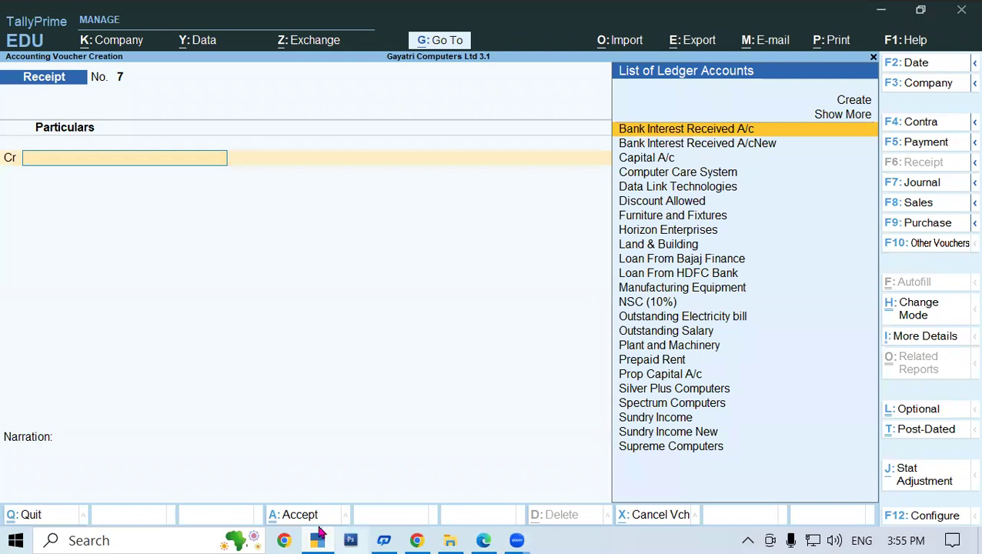
- Switch to the PDF notes in Edge and read transaction 7's customer, payment method and cash discount details
{"action": "left_click", "coordinate": [317, 540]}
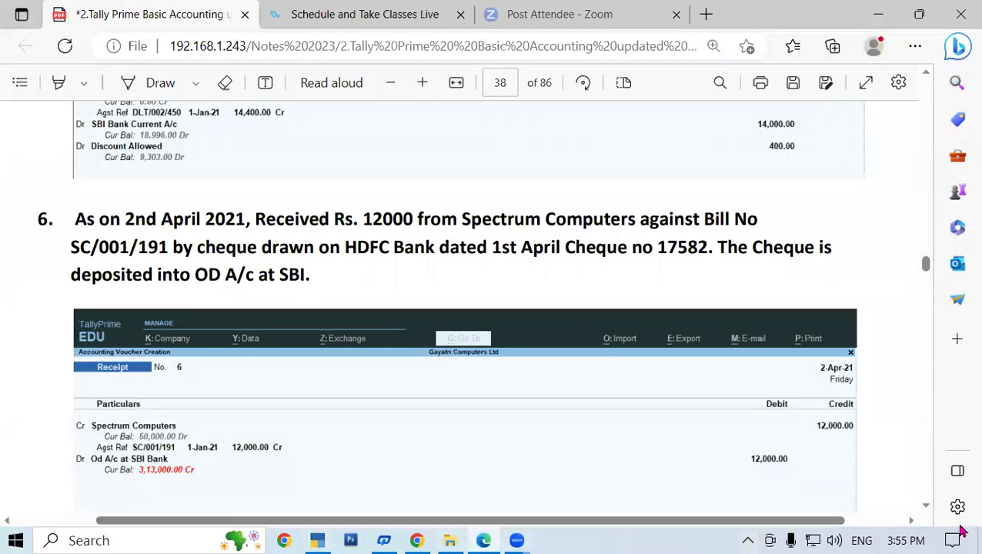
{"action": "scroll", "coordinate": [927, 509], "scroll_direction": "down", "scroll_amount": 10}
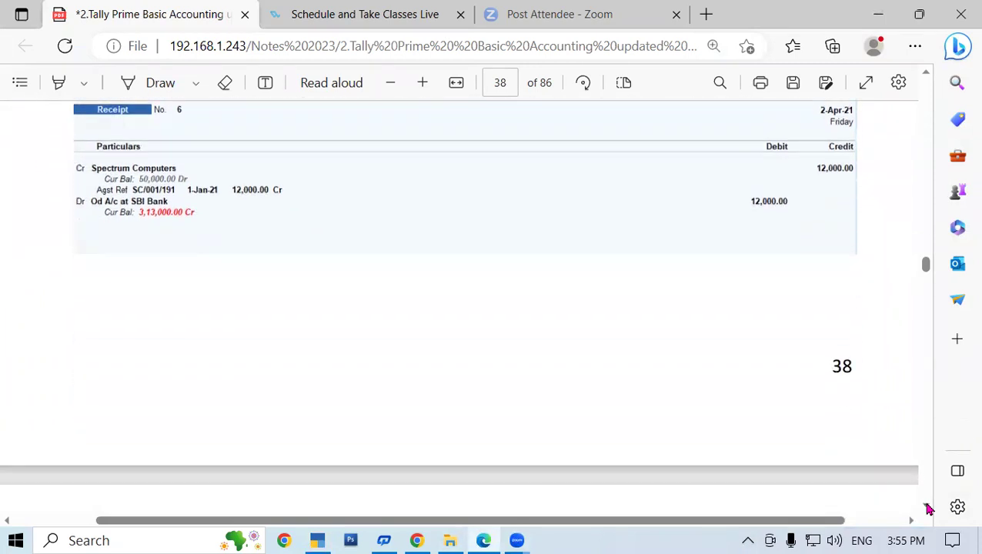
{"action": "scroll", "coordinate": [928, 509], "scroll_direction": "down", "scroll_amount": 3}
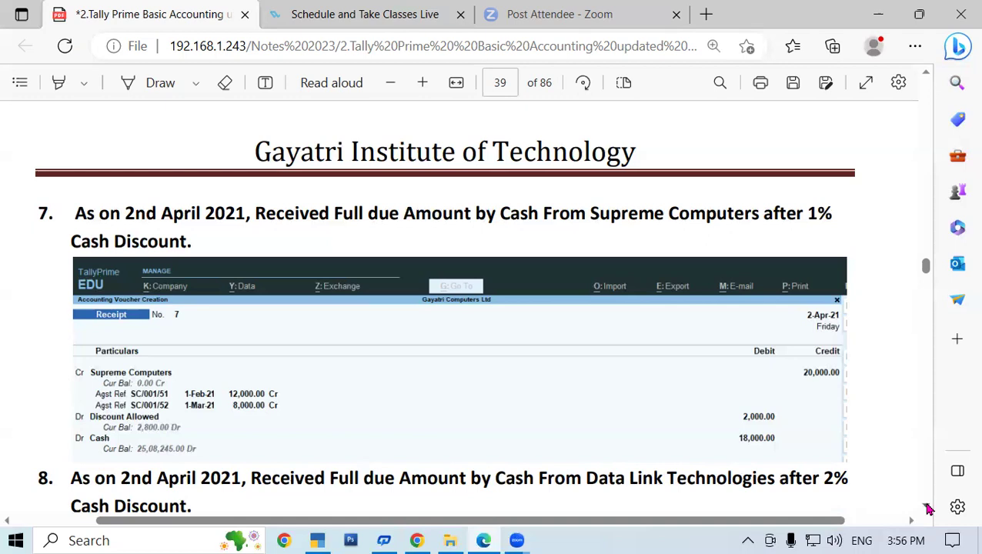
{"action": "key", "text": "alt+Tab"}
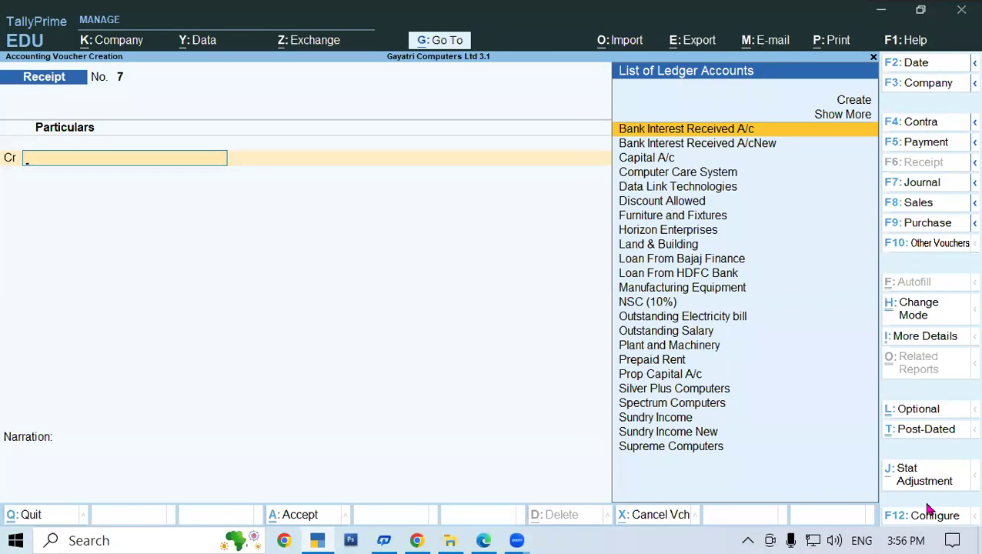
{"action": "key", "text": "alt+Tab"}
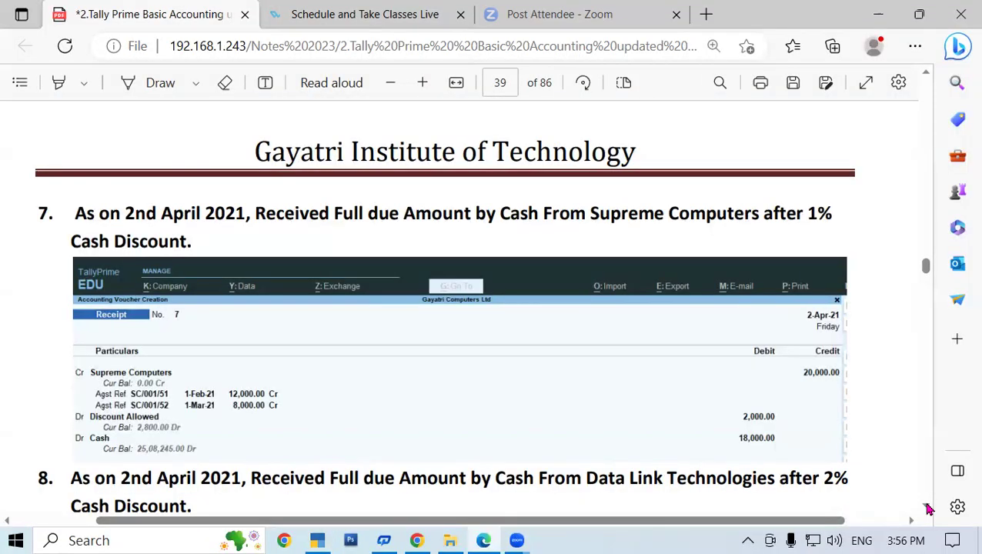
- Switch to TallyPrime and credit Supreme Computers in the new receipt voucher
{"action": "key", "text": "alt+Tab"}
{"action": "type", "text": "Se"}
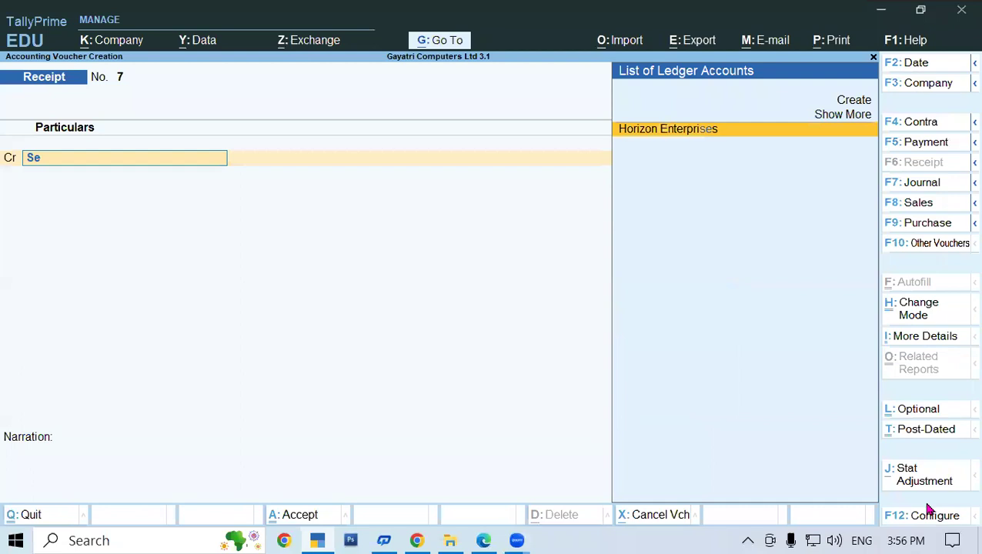
{"action": "key", "text": "BackSpace"}
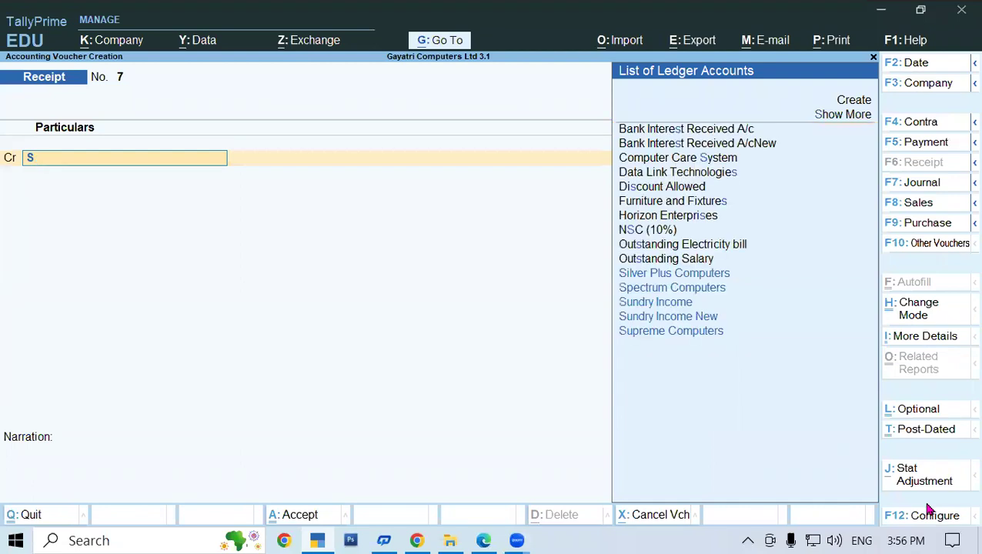
{"action": "key", "text": "Down"}
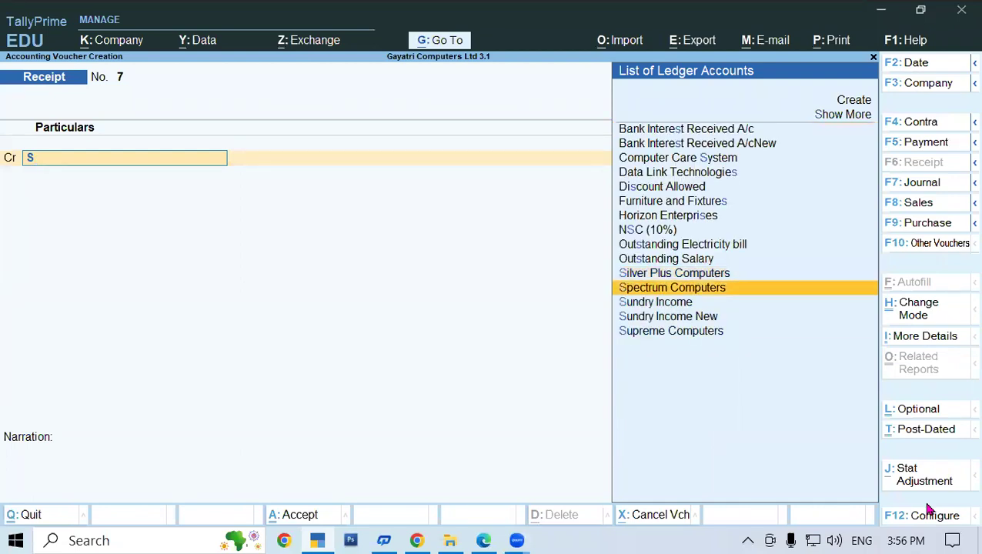
{"action": "key", "text": "Down"}
{"action": "key", "text": "Down"}
{"action": "key", "text": "Down"}
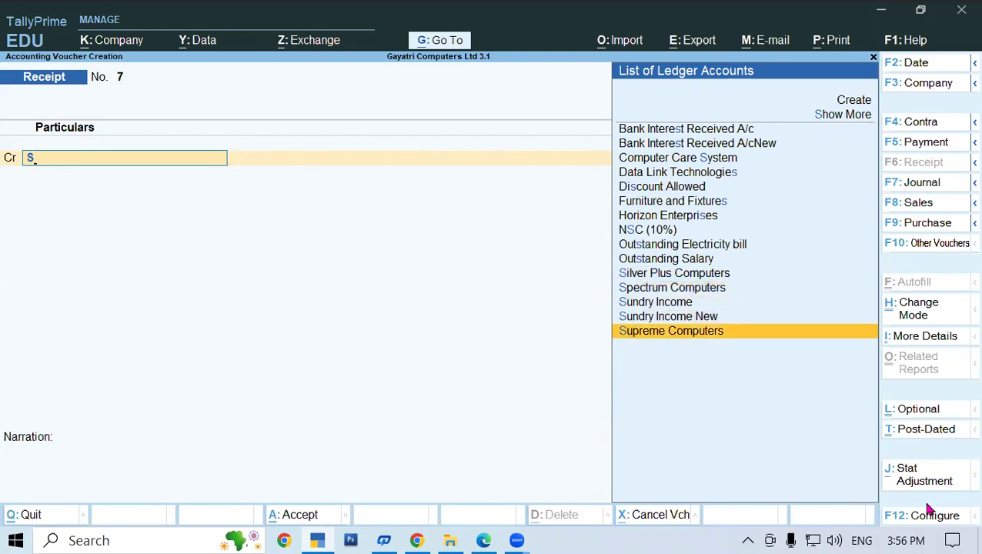
{"action": "key", "text": "Return"}
- Allocate the Supreme Computers credit as Agst Ref to bills SC/001/51 for 12,000 and SC/001/52 for 8,000
{"action": "key", "text": "Return"}
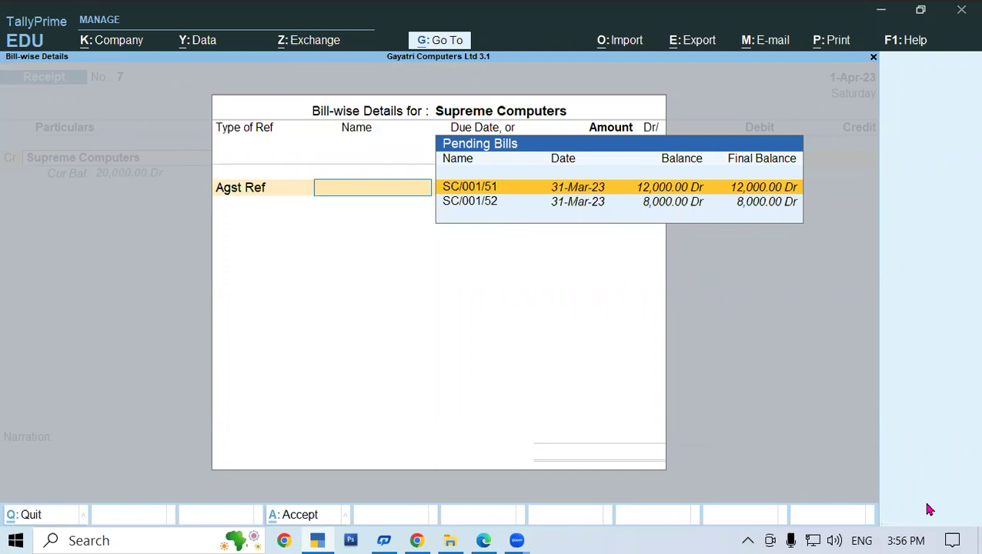
{"action": "key", "text": "Return"}
{"action": "key", "text": "Return"}
{"action": "key", "text": "Return"}
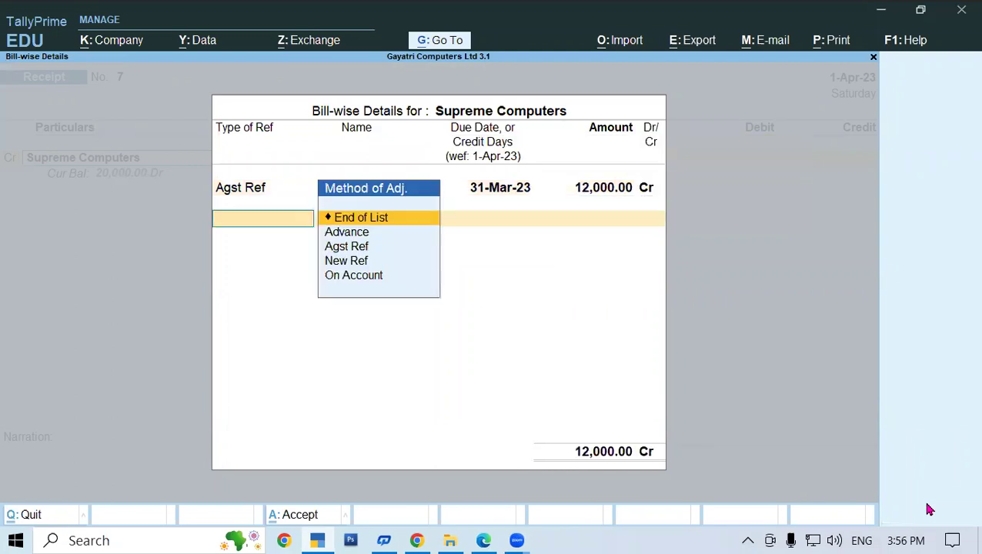
{"action": "key", "text": "Down"}
{"action": "key", "text": "Down"}
{"action": "key", "text": "Return"}
{"action": "key", "text": "Return"}
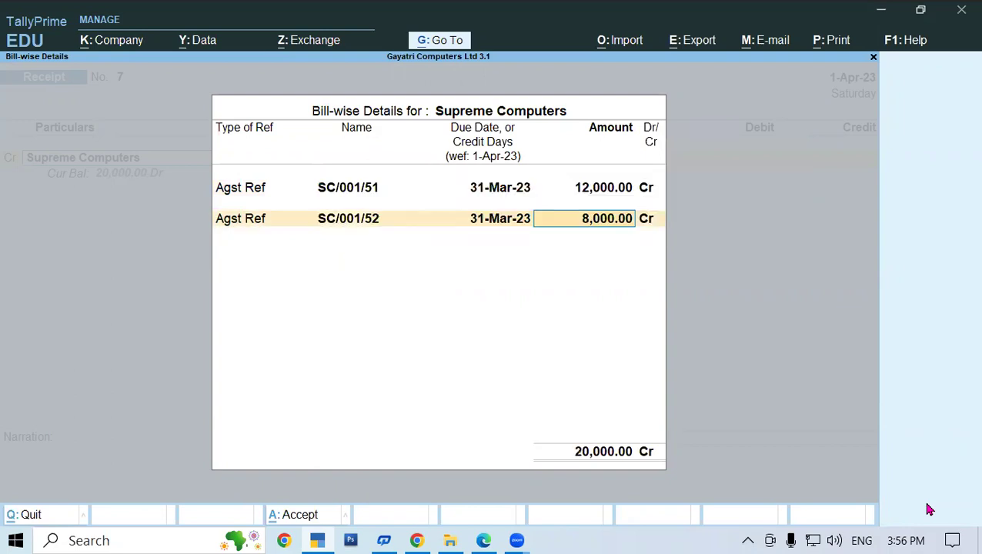
{"action": "key", "text": "Return"}
{"action": "key", "text": "Return"}
{"action": "key", "text": "Return"}
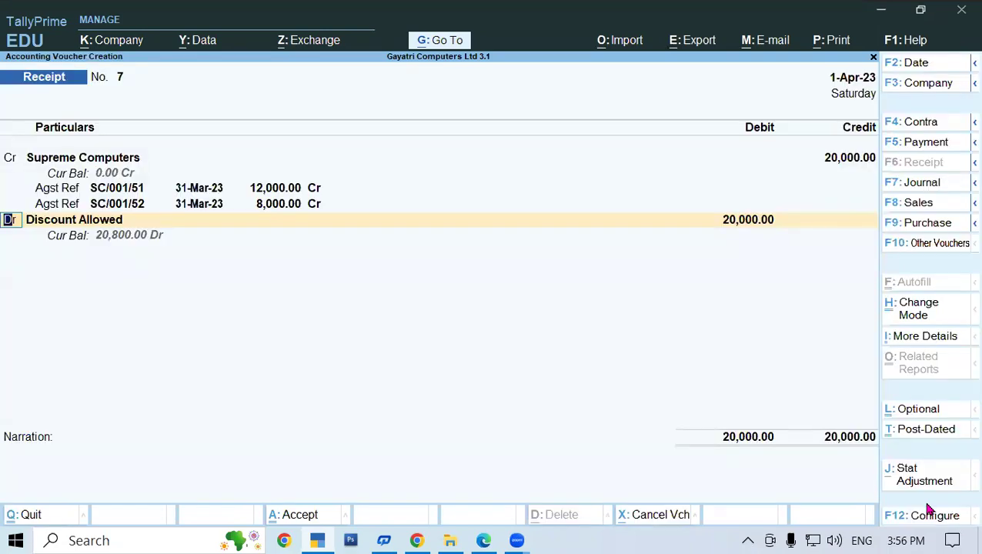
- Check the discount amount in the Edge notes and debit Discount Allowed with 2,000 in the Supreme Computers receipt
{"action": "key", "text": "Return"}
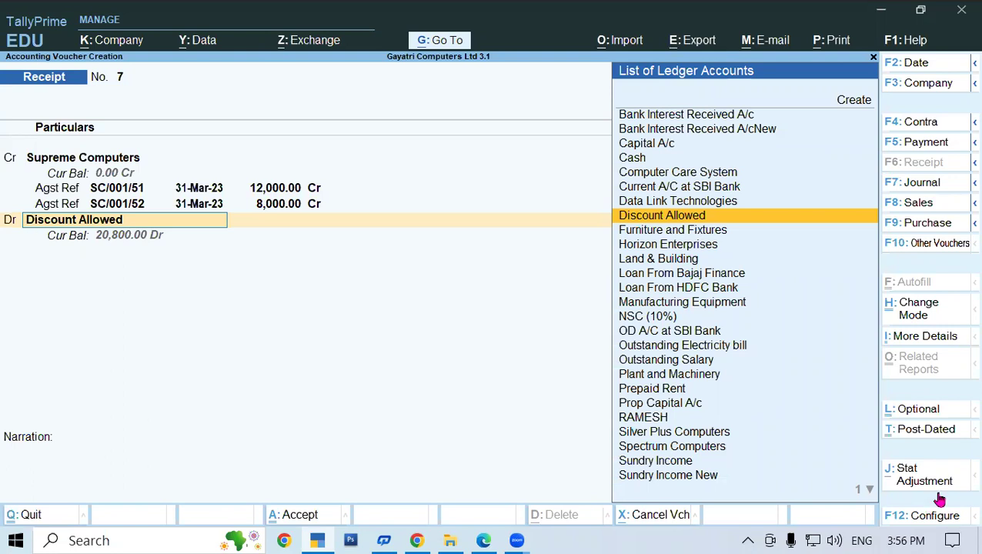
{"action": "left_click", "coordinate": [482, 540]}
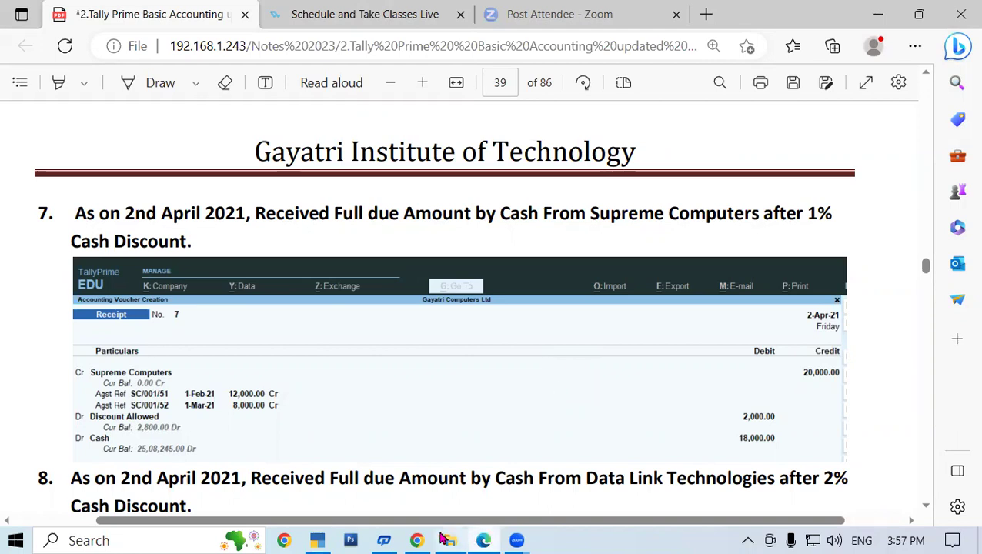
{"action": "left_click", "coordinate": [320, 540]}
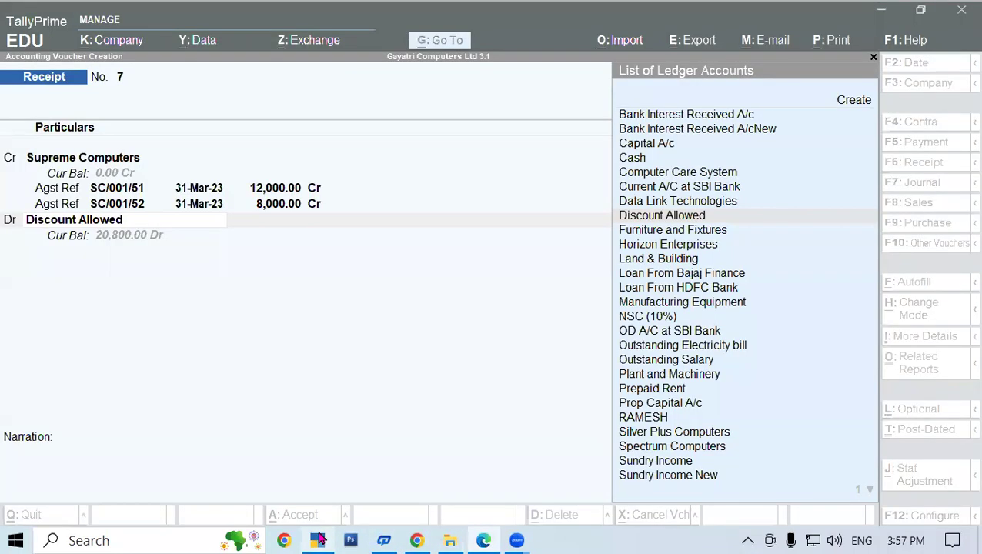
{"action": "key", "text": "Return"}
{"action": "type", "text": "2000"}
{"action": "key", "text": "Return"}
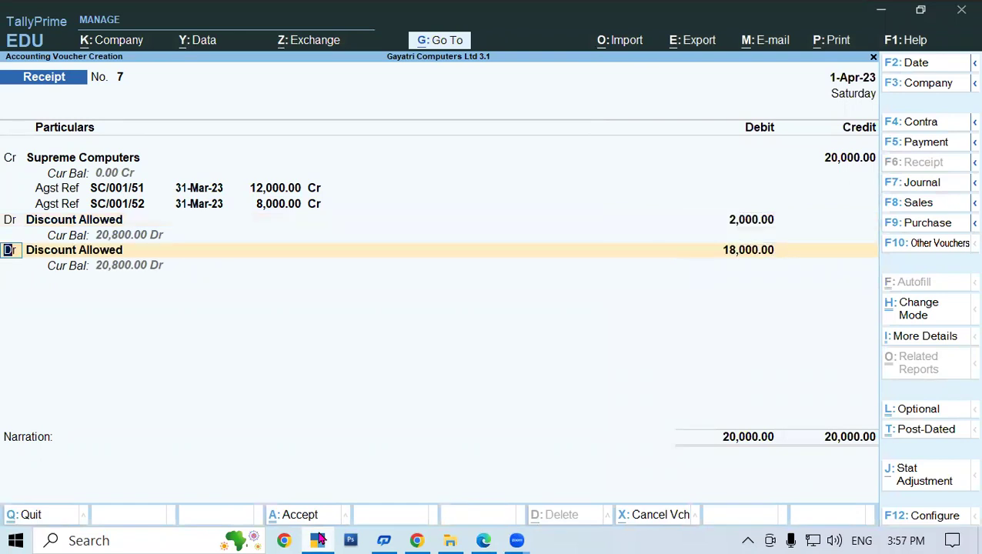
- Replace the second Discount Allowed debit ledger with Cash for 18,000 and save the Supreme Computers receipt
{"action": "key", "text": "Return"}
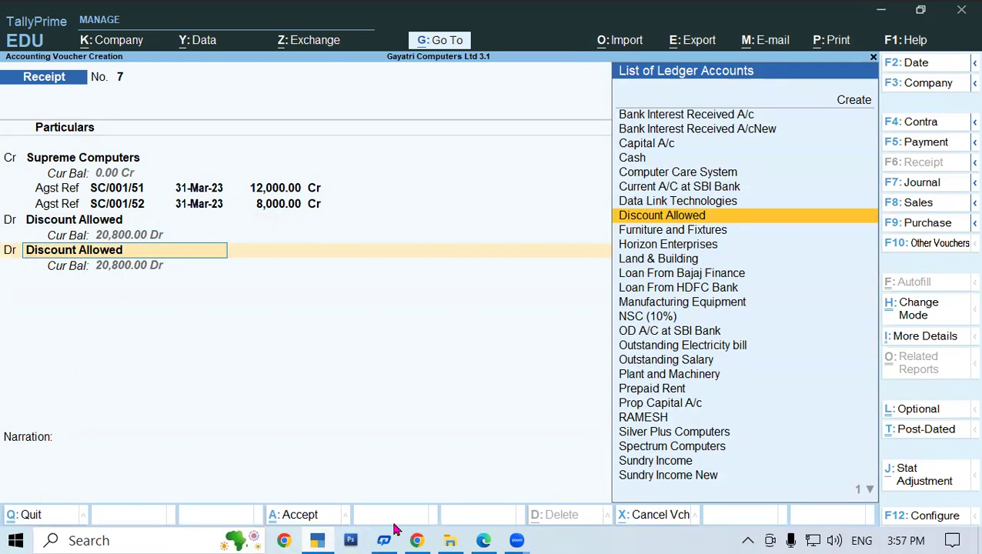
{"action": "left_click", "coordinate": [483, 541]}
{"action": "left_click", "coordinate": [483, 540]}
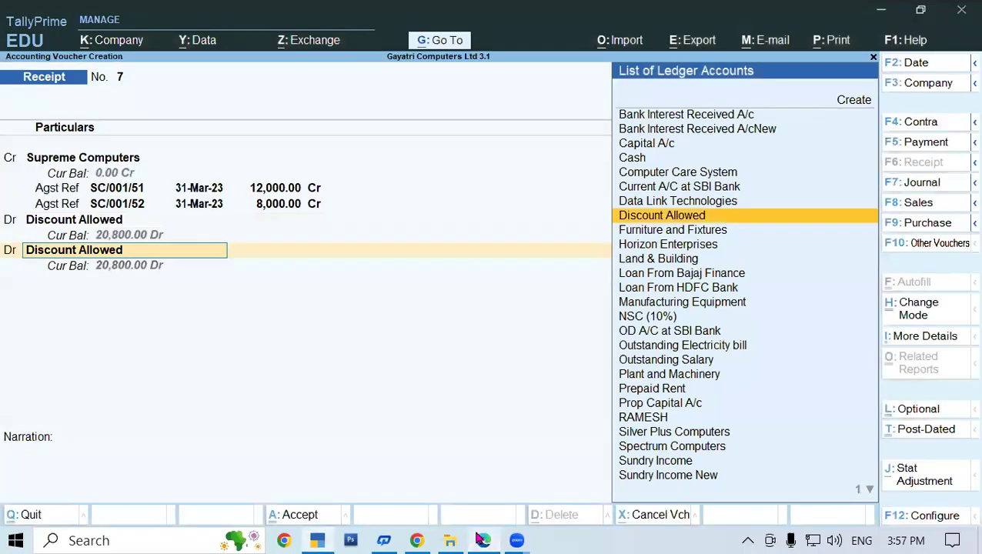
{"action": "key", "text": "Down"}
{"action": "key", "text": "Down"}
{"action": "key", "text": "Down"}
{"action": "key", "text": "Down"}
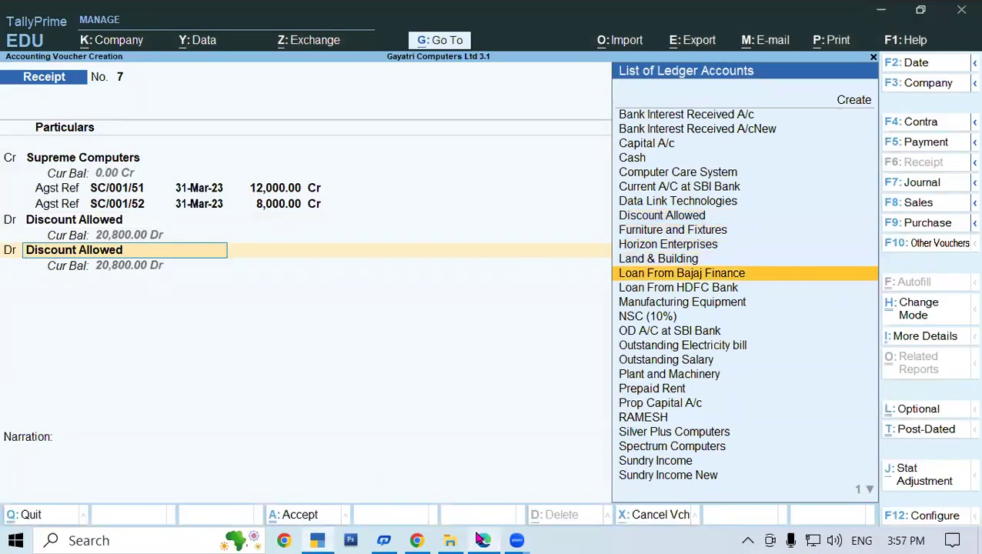
{"action": "type", "text": "c"}
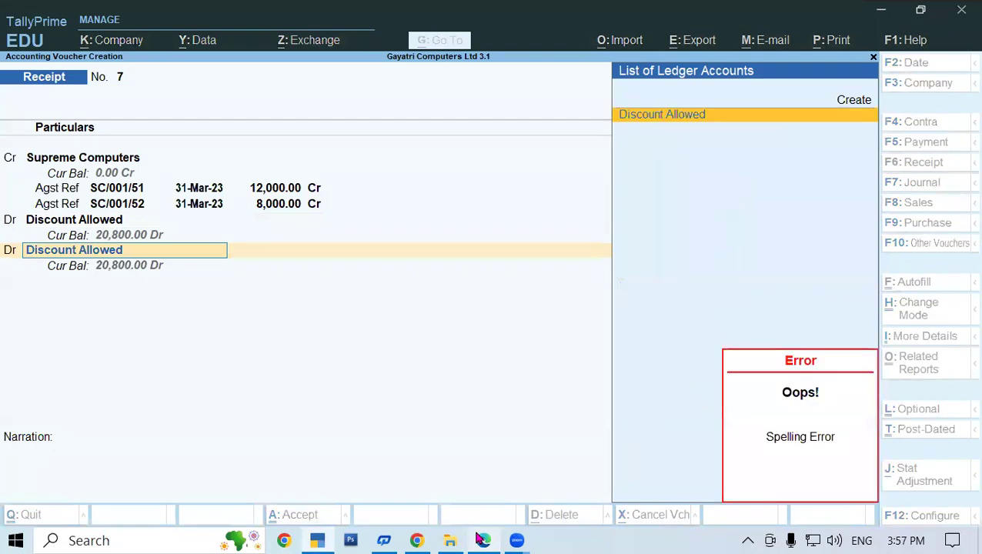
{"action": "key", "text": "BackSpace"}
{"action": "key", "text": "BackSpace"}
{"action": "key", "text": "BackSpace"}
{"action": "key", "text": "BackSpace"}
{"action": "key", "text": "BackSpace"}
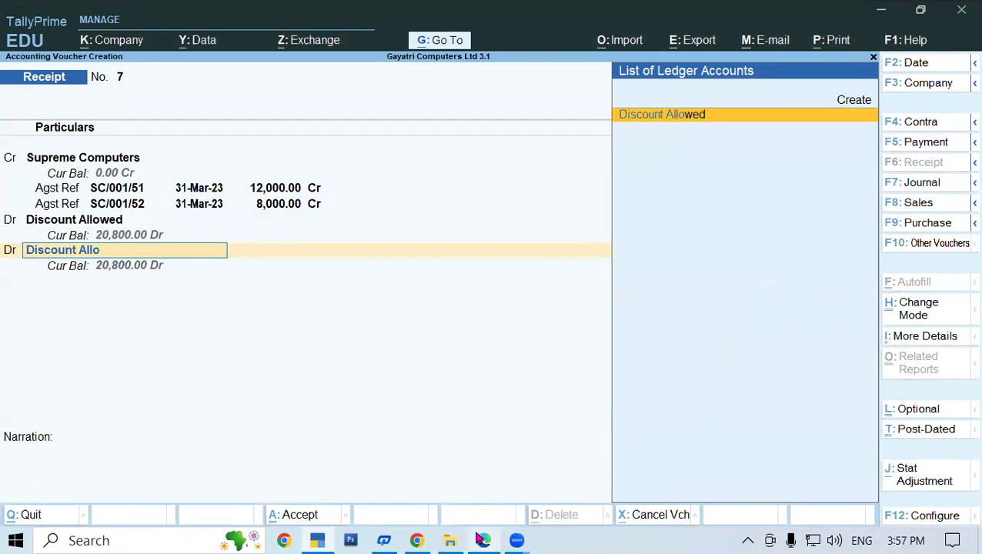
{"action": "key", "text": "BackSpace"}
{"action": "key", "text": "BackSpace"}
{"action": "key", "text": "BackSpace"}
{"action": "key", "text": "BackSpace"}
{"action": "key", "text": "BackSpace"}
{"action": "key", "text": "BackSpace"}
{"action": "key", "text": "BackSpace"}
{"action": "key", "text": "BackSpace"}
{"action": "key", "text": "BackSpace"}
{"action": "key", "text": "BackSpace"}
{"action": "key", "text": "BackSpace"}
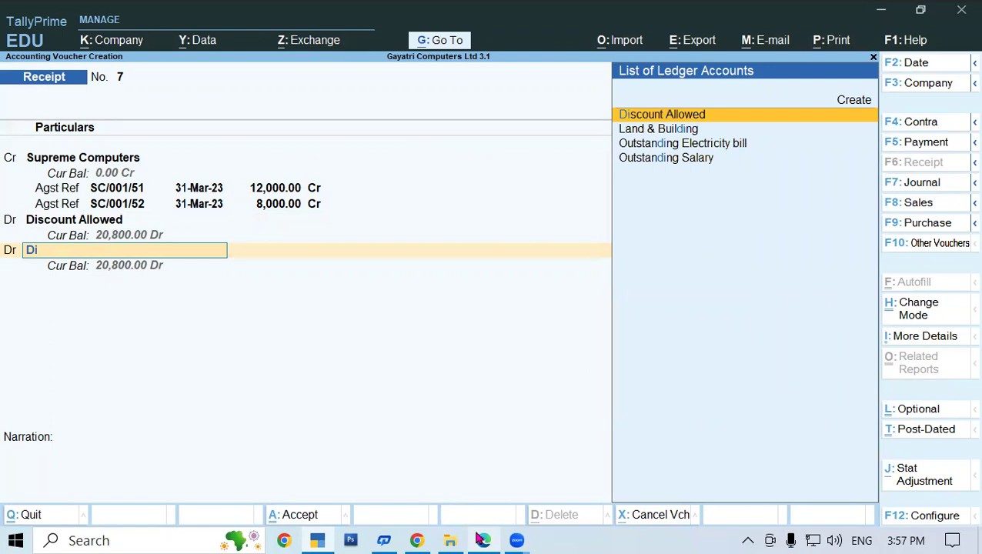
{"action": "type", "text": "Ca"}
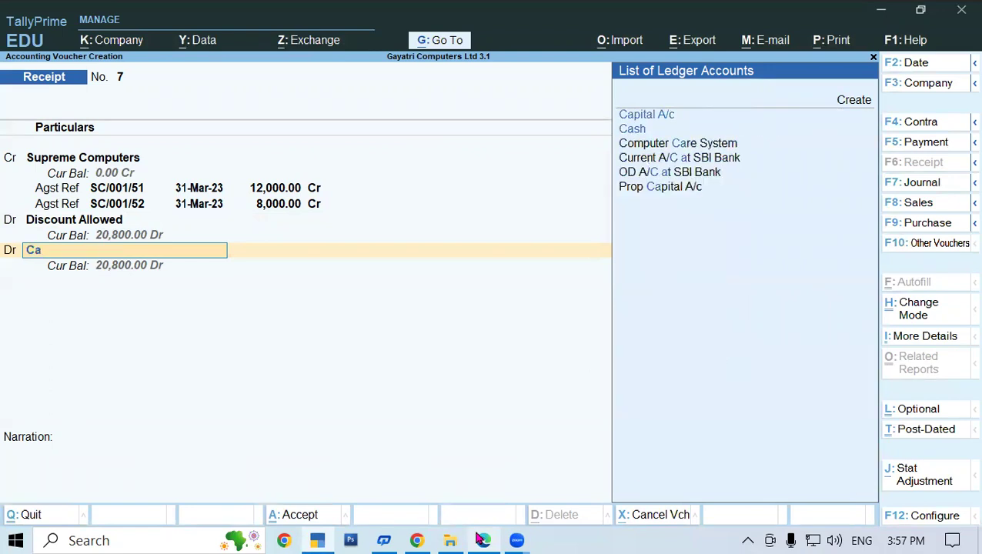
{"action": "key", "text": "Down"}
{"action": "key", "text": "Return"}
{"action": "key", "text": "Return"}
{"action": "key", "text": "Return"}
{"action": "key", "text": "Return"}
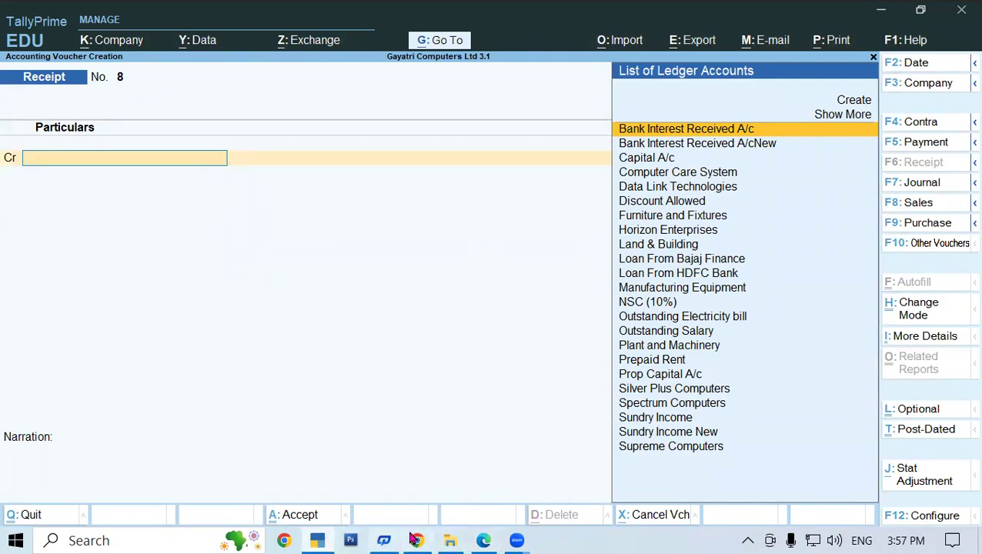
- Open receipt voucher 7 for Supreme Computers from the Day Book and delete it
{"action": "left_click", "coordinate": [479, 540]}
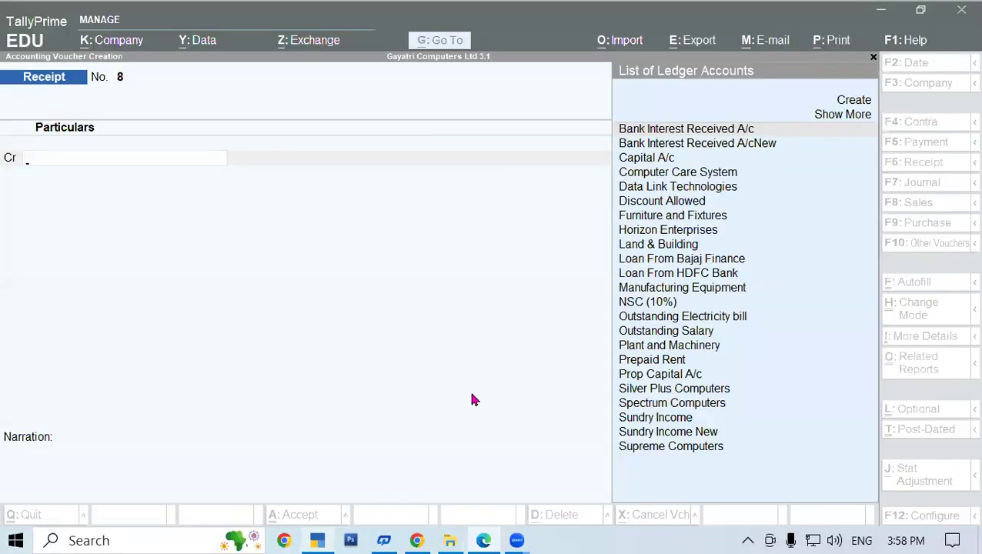
{"action": "left_click", "coordinate": [319, 541]}
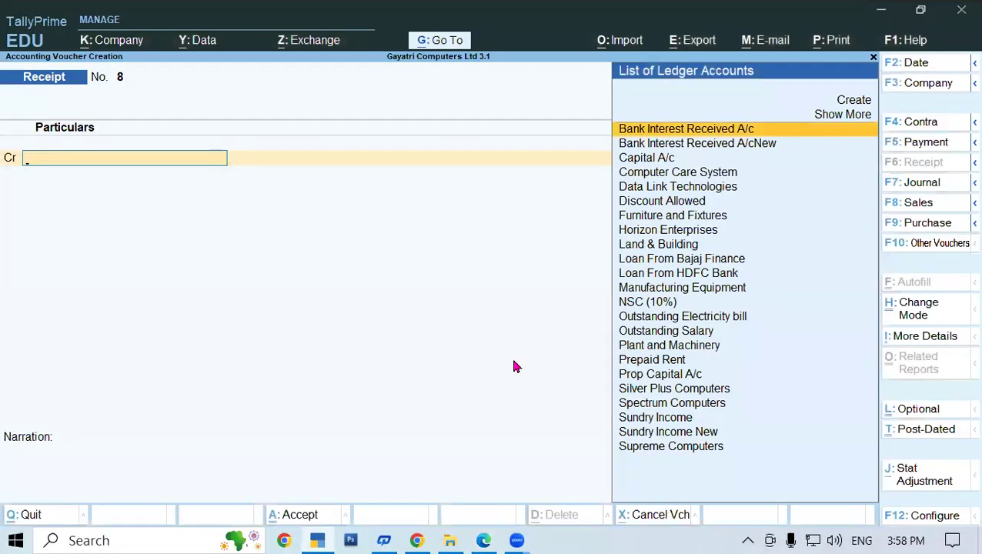
{"action": "key", "text": "Escape"}
{"action": "key", "text": "Down"}
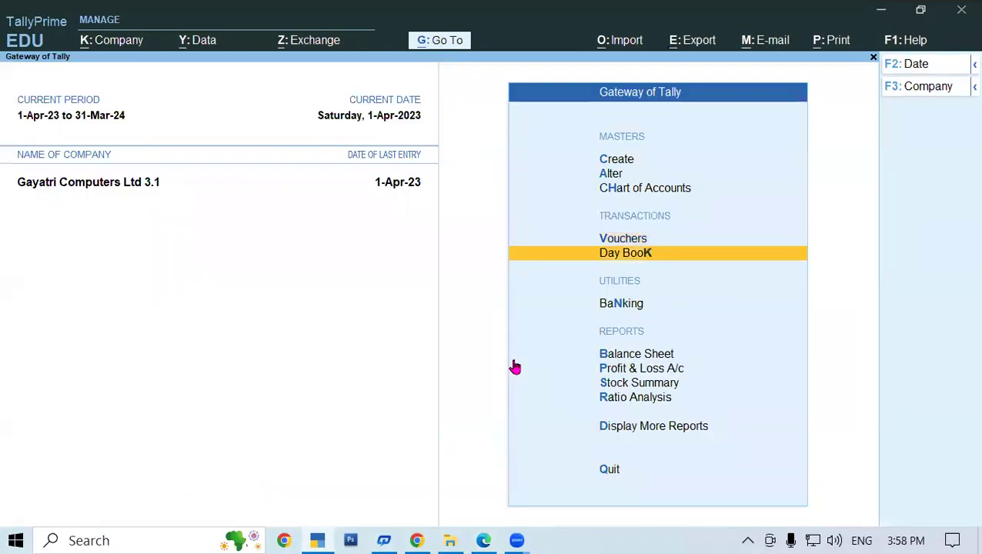
{"action": "key", "text": "Return"}
{"action": "key", "text": "Down"}
{"action": "key", "text": "Down"}
{"action": "key", "text": "Down"}
{"action": "key", "text": "Down"}
{"action": "key", "text": "Down"}
{"action": "key", "text": "Down"}
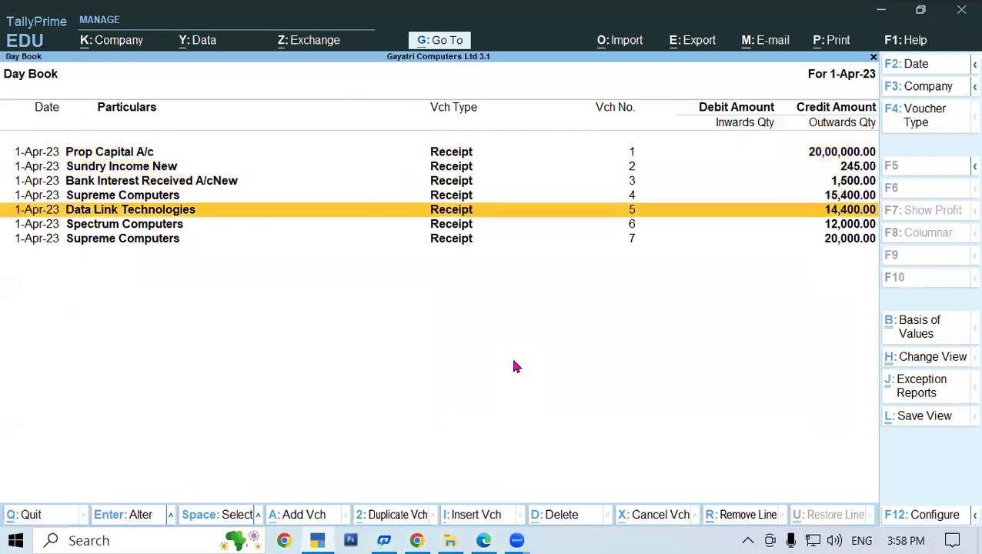
{"action": "key", "text": "Return"}
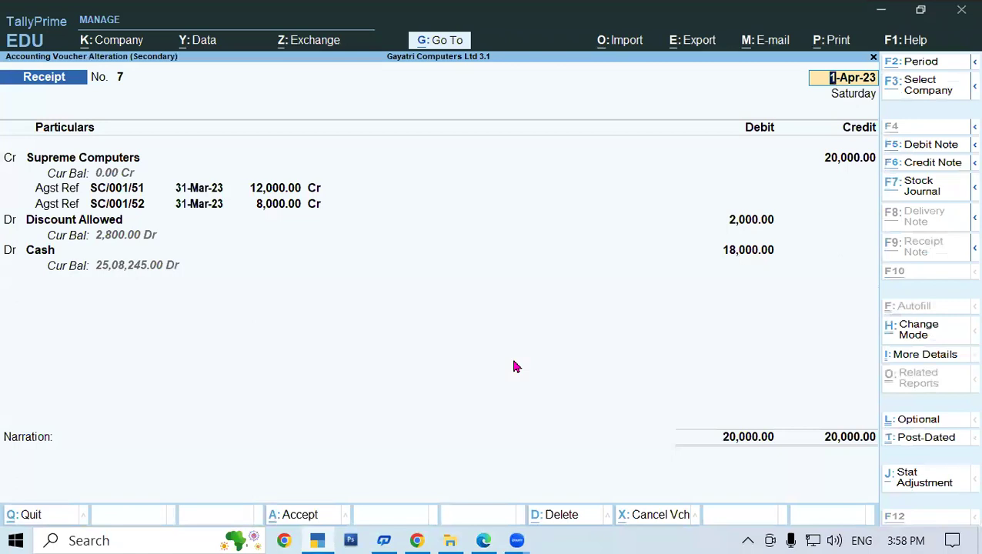
{"action": "key", "text": "alt+d"}
{"action": "key", "text": "y"}
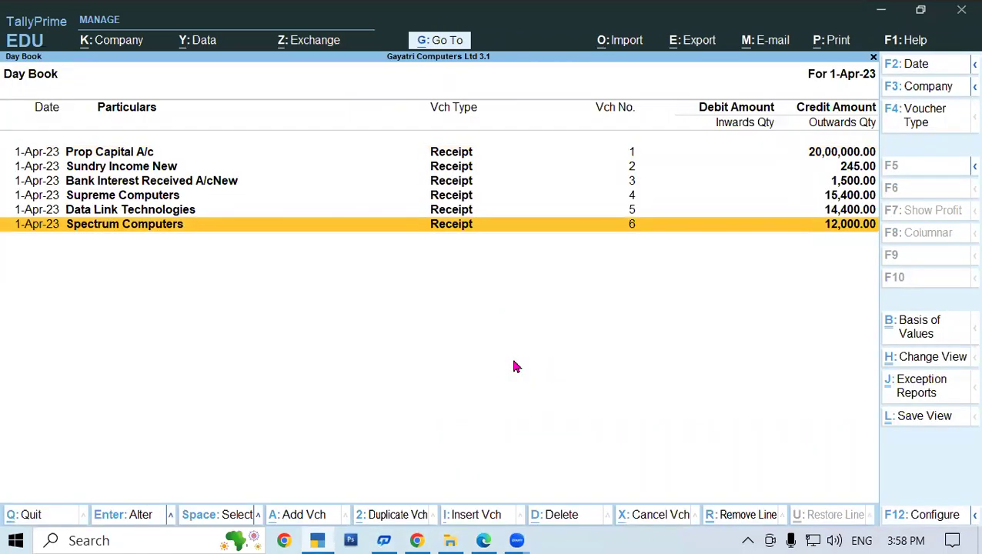
- Leave the Day Book without quitting the program and start a new receipt voucher
{"action": "key", "text": "Escape"}
{"action": "key", "text": "Escape"}
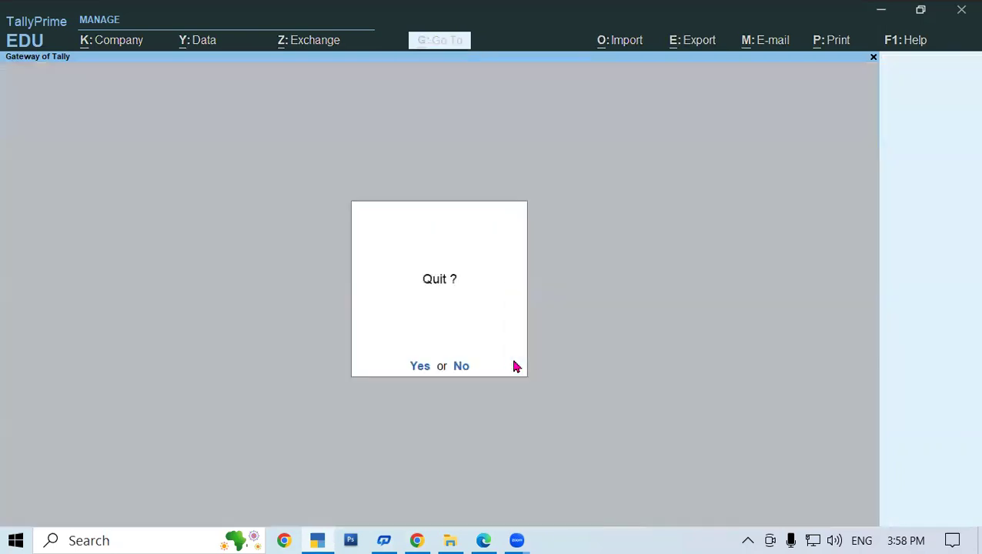
{"action": "key", "text": "n"}
{"action": "key", "text": "Down"}
{"action": "key", "text": "Down"}
{"action": "key", "text": "Down"}
{"action": "key", "text": "Down"}
{"action": "key", "text": "Up"}
{"action": "key", "text": "Return"}
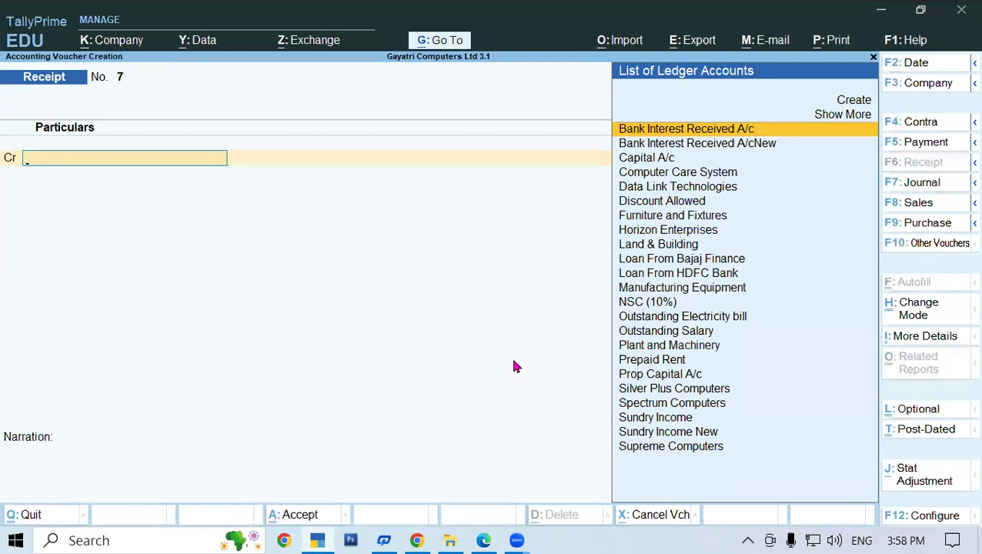
- Check transaction 7 in the Edge notes and credit Supreme Computers in the new TallyPrime receipt
{"action": "left_click", "coordinate": [484, 540]}
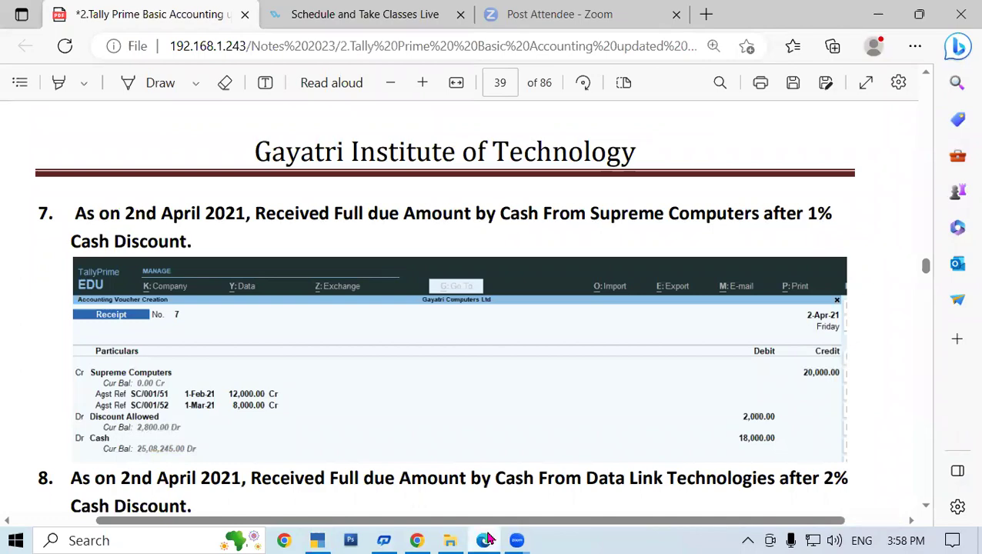
{"action": "left_click", "coordinate": [486, 539]}
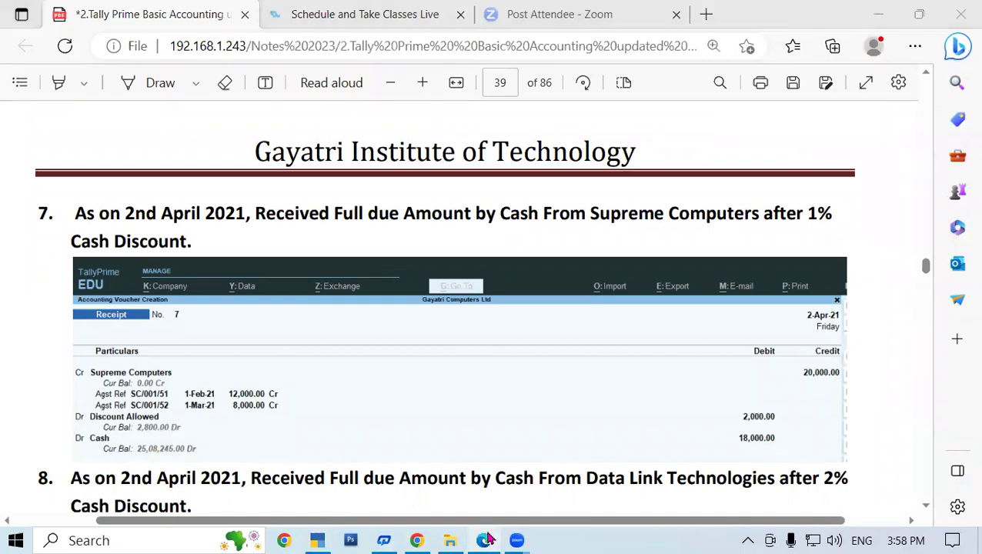
{"action": "type", "text": "Sup"}
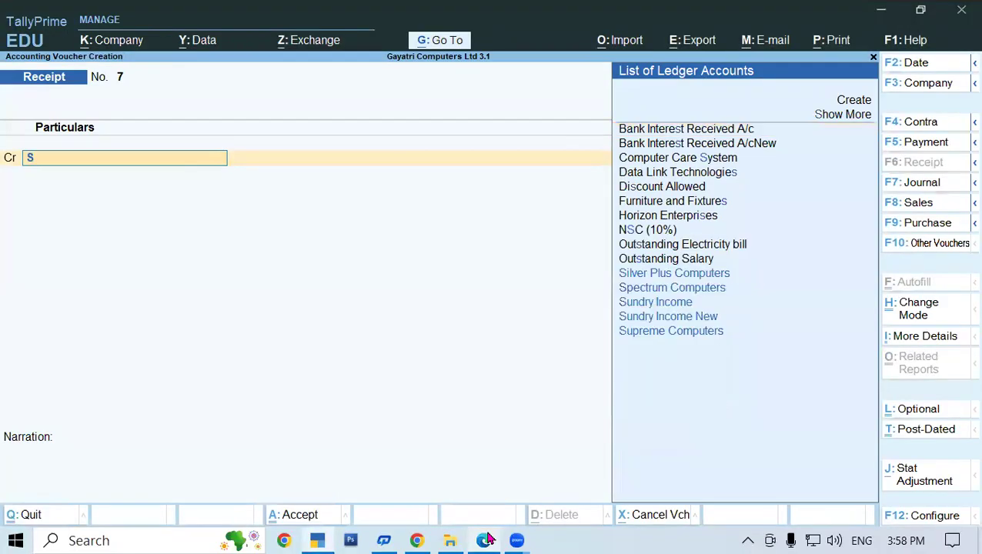
{"action": "key", "text": "Return"}
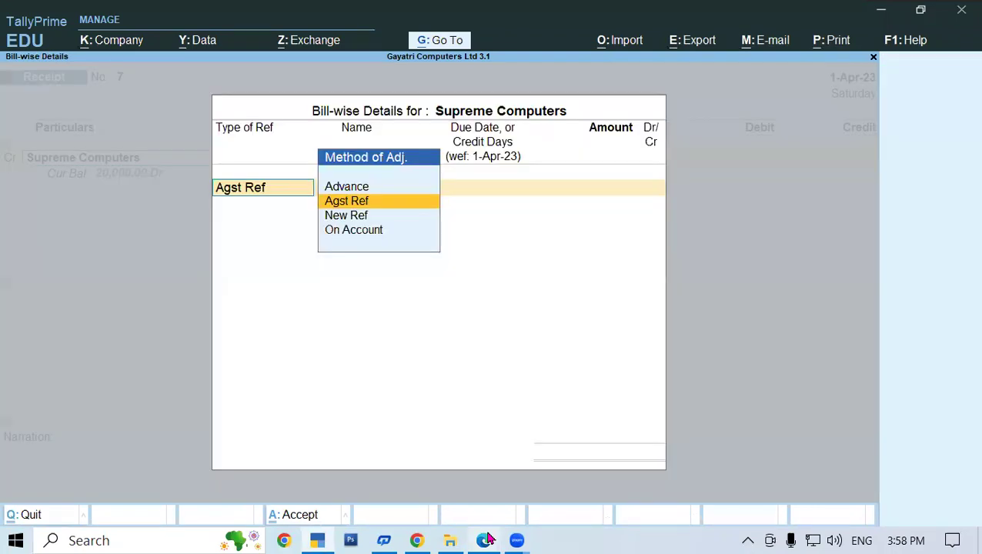
- Settle Supreme Computers' bills SC/001/51 for 12,000 and SC/001/52 for 8,000 as Agst Ref in the re-entered receipt
{"action": "key", "text": "Return"}
{"action": "key", "text": "Return"}
{"action": "key", "text": "Return"}
{"action": "key", "text": "Return"}
{"action": "key", "text": "Down"}
{"action": "key", "text": "Down"}
{"action": "key", "text": "Return"}
{"action": "key", "text": "Return"}
{"action": "key", "text": "Return"}
{"action": "key", "text": "Return"}
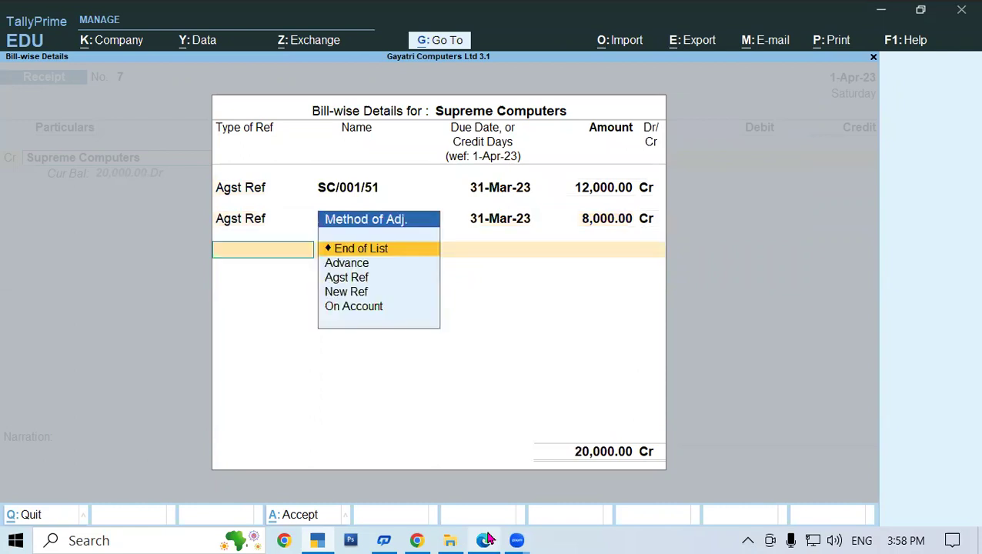
{"action": "key", "text": "Return"}
{"action": "key", "text": "Return"}
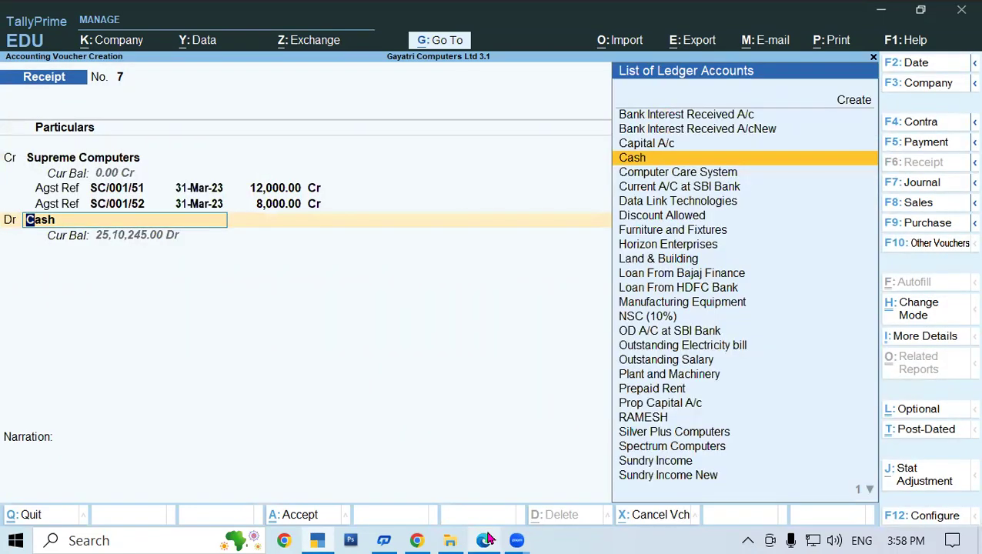
- Debit Discount Allowed with 2,000 in the re-entered Supreme Computers receipt
{"action": "type", "text": "Di"}
{"action": "key", "text": "Return"}
{"action": "type", "text": "2000"}
{"action": "key", "text": "Return"}
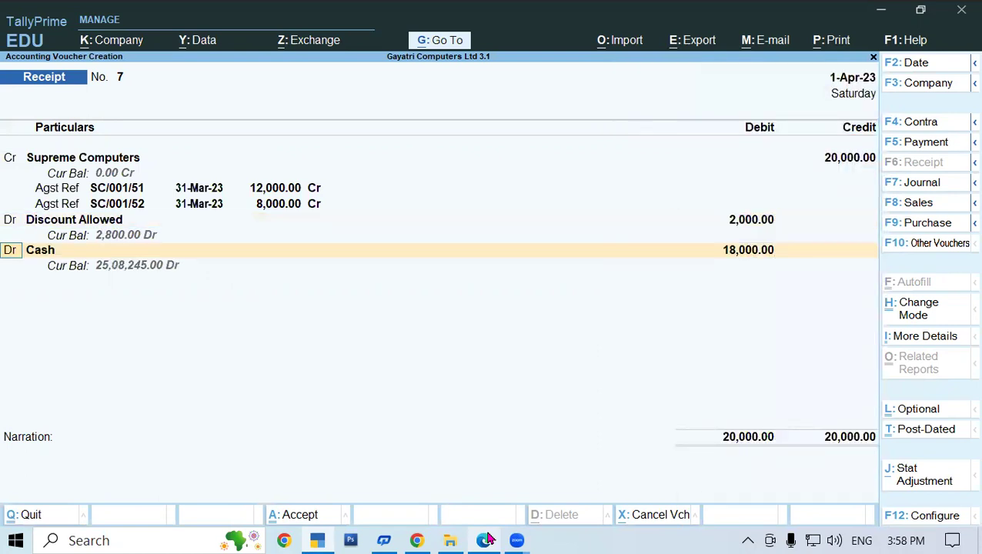
- Debit Cash with 18,000, leave the narration blank and save the Supreme Computers receipt
{"action": "key", "text": "Return"}
{"action": "key", "text": "Return"}
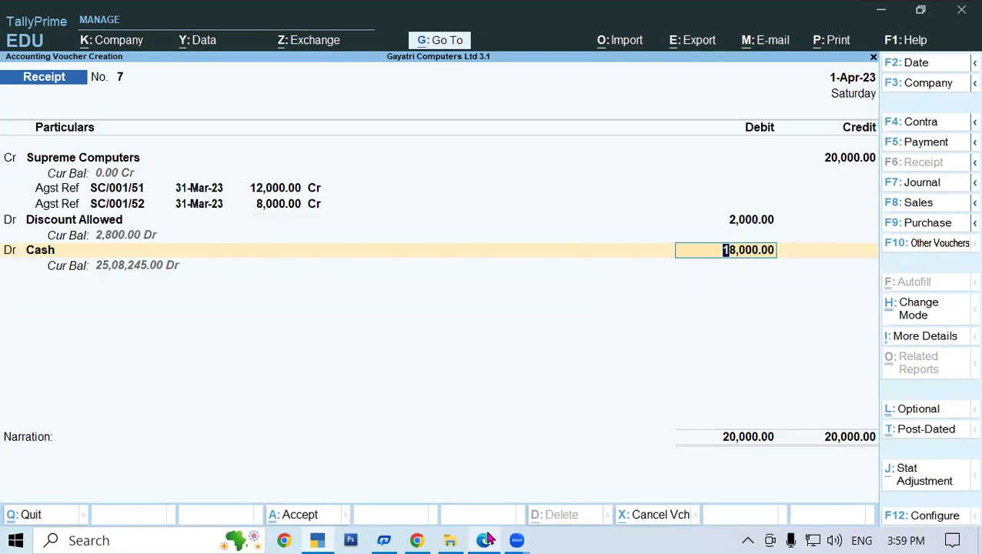
{"action": "key", "text": "Return"}
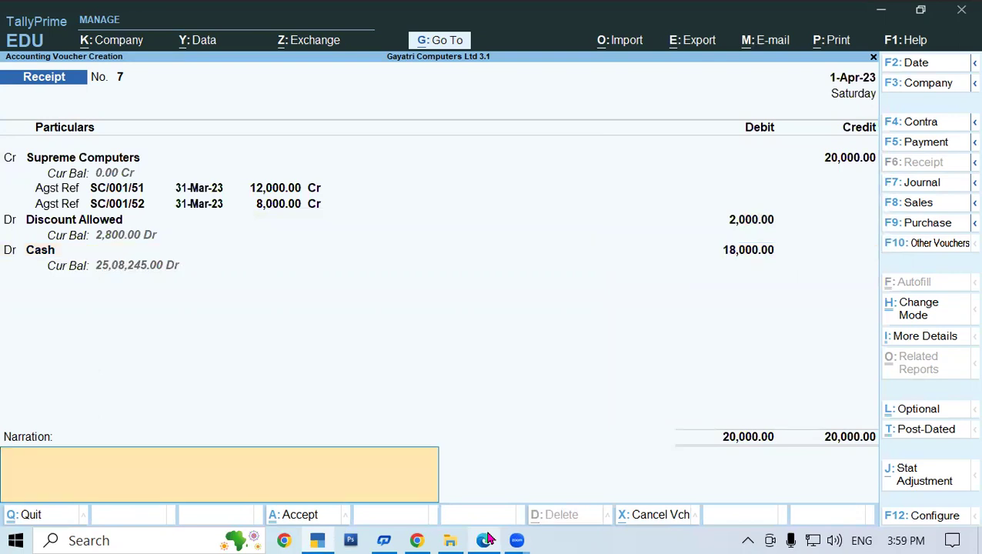
{"action": "key", "text": "Return"}
{"action": "key", "text": "Return"}
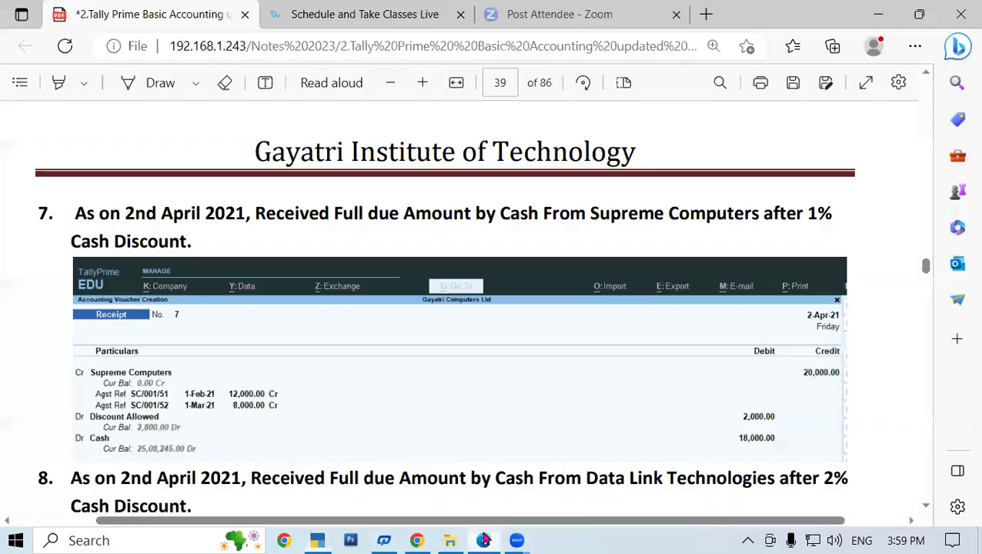
- Read transaction 8 in the Edge notes, and credit Data Link Technologies in the next TallyPrime receipt voucher
{"action": "left_click", "coordinate": [485, 541]}
{"action": "scroll", "coordinate": [924, 507], "scroll_direction": "down", "scroll_amount": 4}
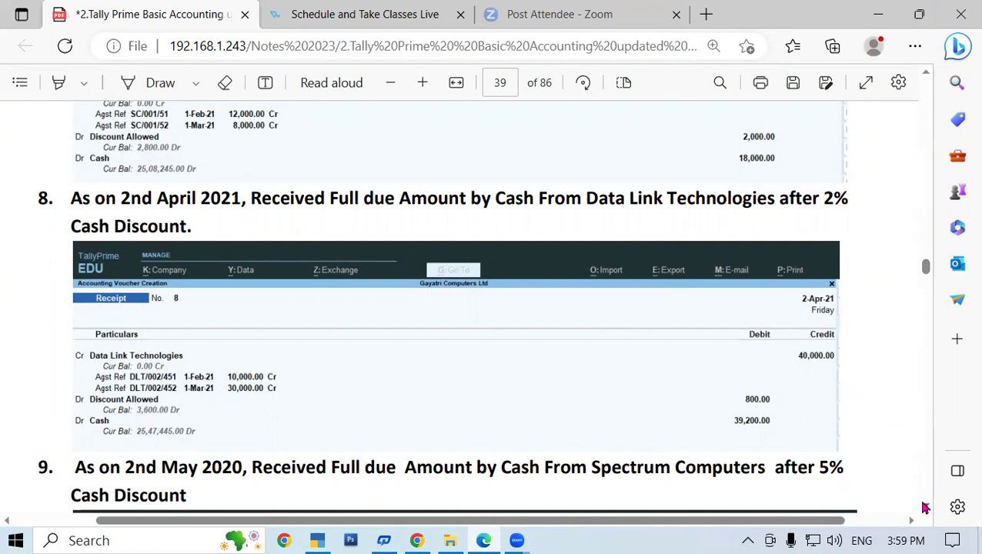
{"action": "left_click", "coordinate": [317, 540]}
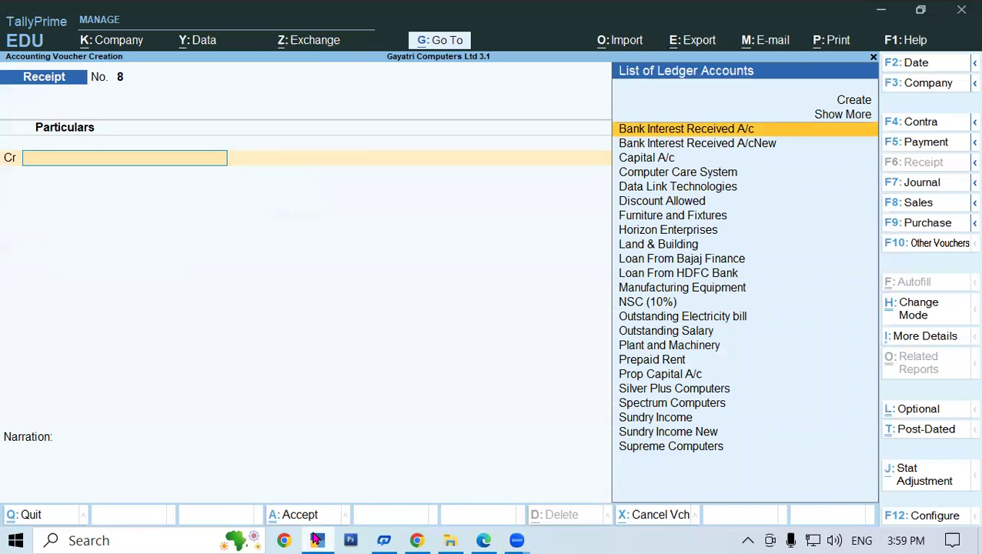
{"action": "type", "text": "Dat"}
{"action": "key", "text": "Return"}
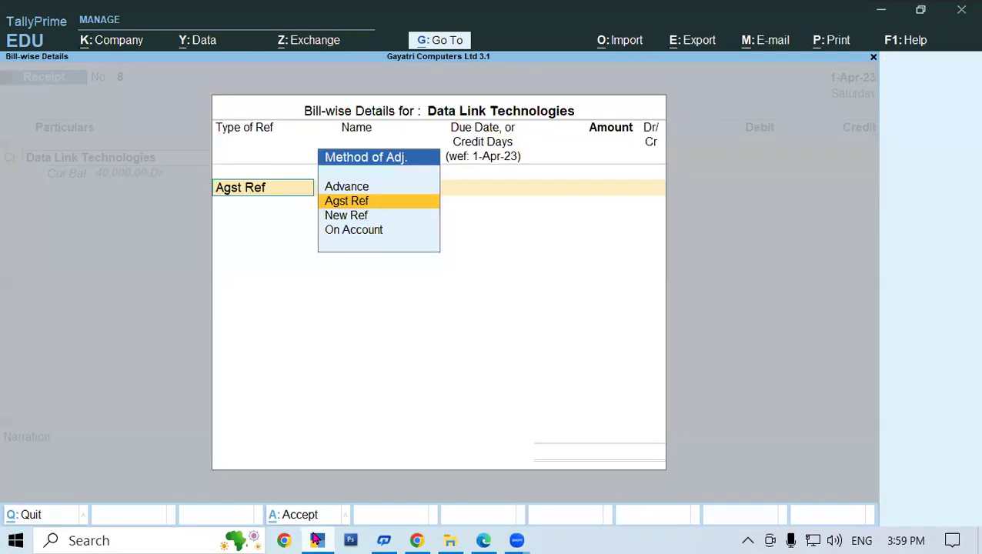
- Allocate the Data Link Technologies credit as Agst Ref to bills DLT/002/451 for 10,000 and DLT/002/452 for 30,000, checking against the notes
{"action": "key", "text": "Return"}
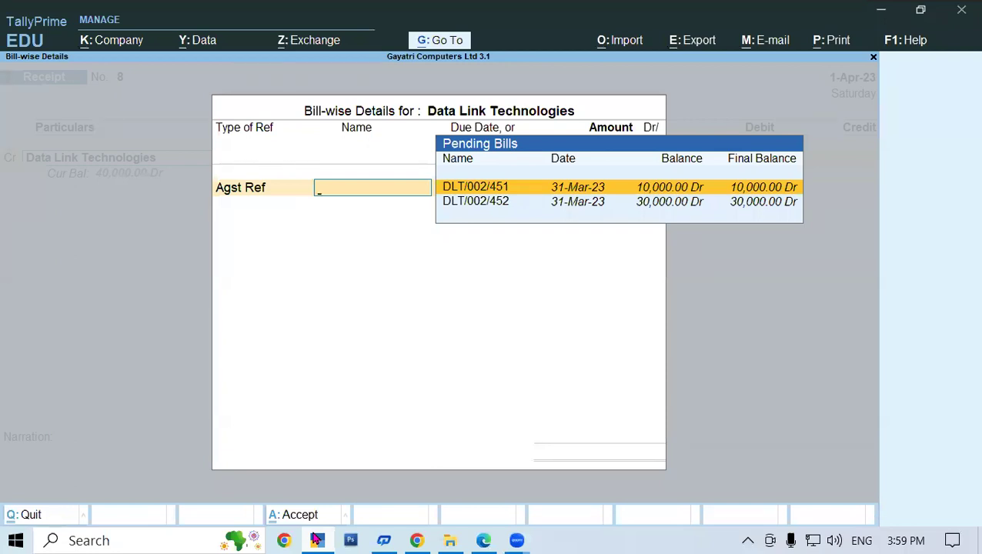
{"action": "left_click", "coordinate": [316, 541]}
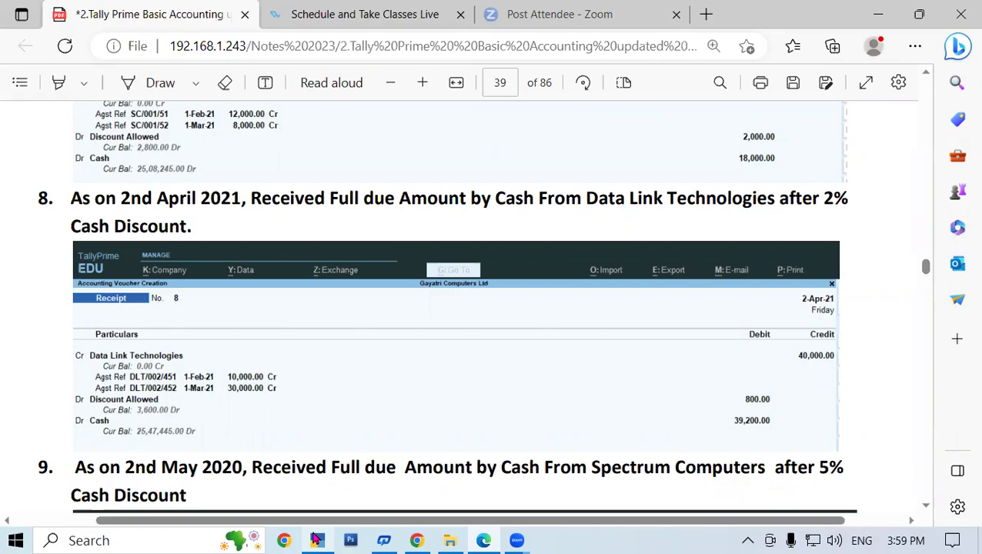
{"action": "left_click", "coordinate": [315, 541]}
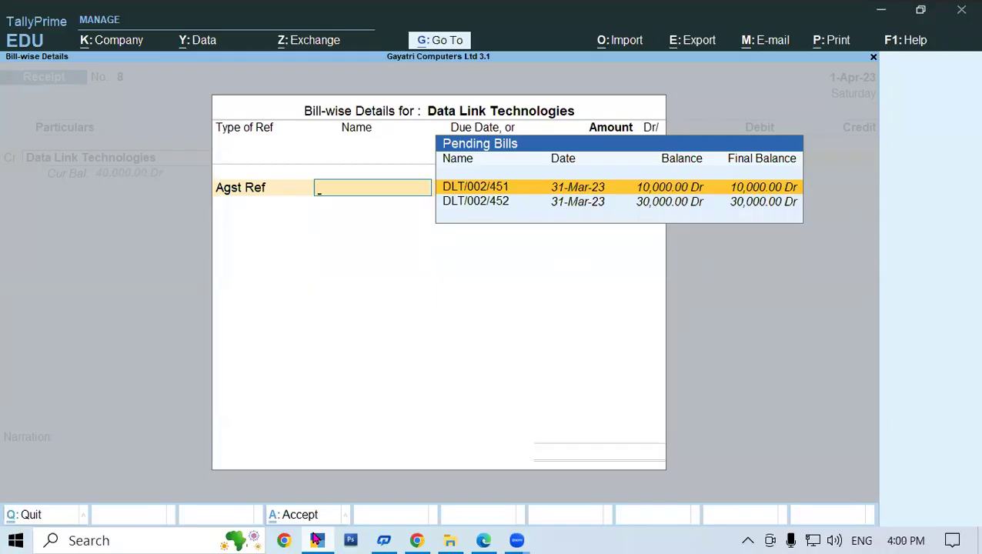
{"action": "key", "text": "Return"}
{"action": "key", "text": "Return"}
{"action": "key", "text": "Return"}
{"action": "key", "text": "Down"}
{"action": "key", "text": "Down"}
{"action": "key", "text": "Return"}
{"action": "key", "text": "Return"}
{"action": "key", "text": "Return"}
{"action": "key", "text": "Return"}
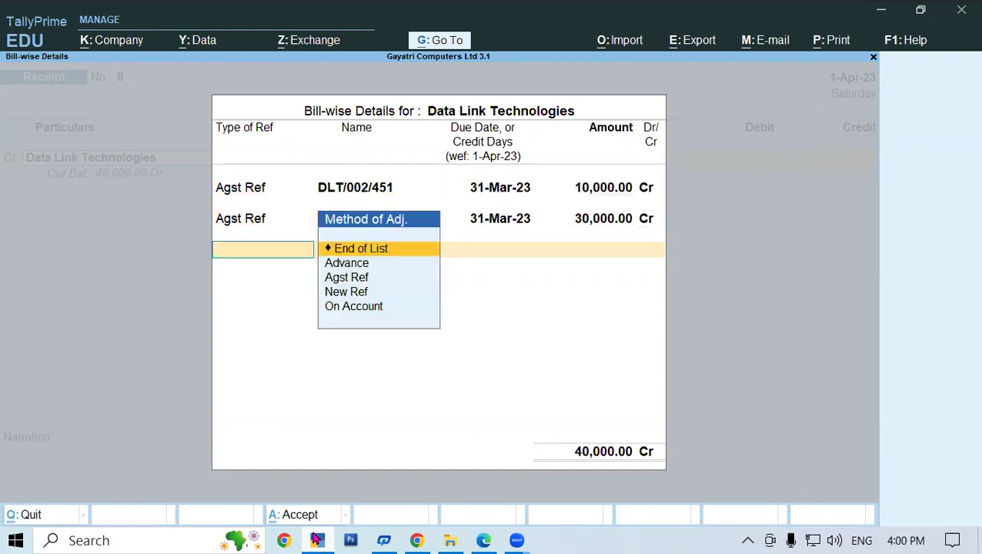
{"action": "key", "text": "Return"}
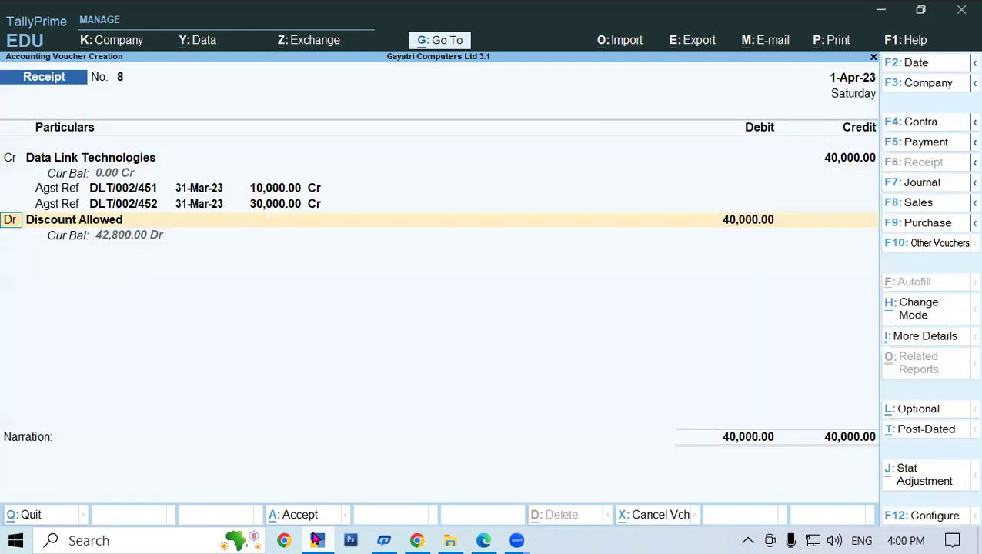
- Debit Discount Allowed with 800 in the Data Link Technologies receipt, checking the amount against the Edge notes
{"action": "key", "text": "Return"}
{"action": "key", "text": "Return"}
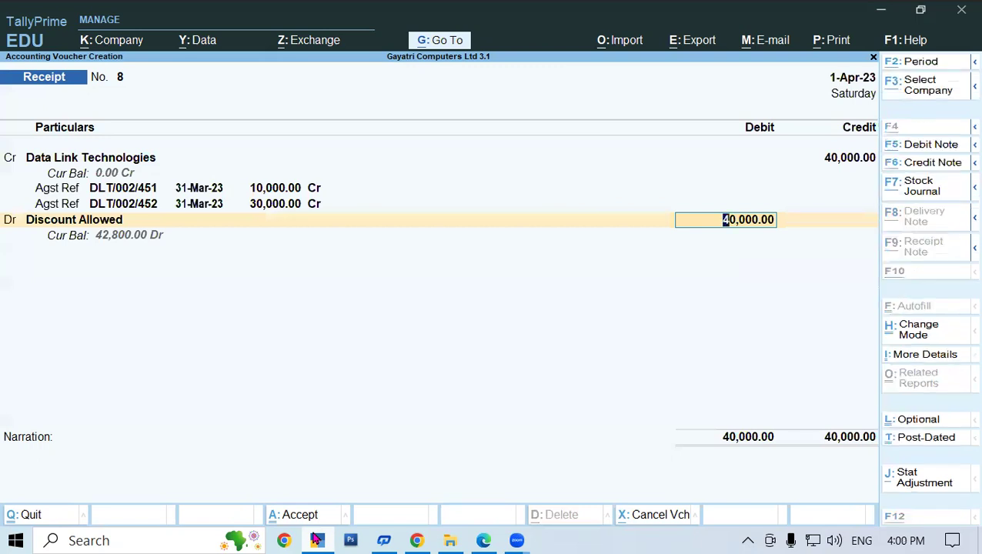
{"action": "left_click", "coordinate": [316, 541]}
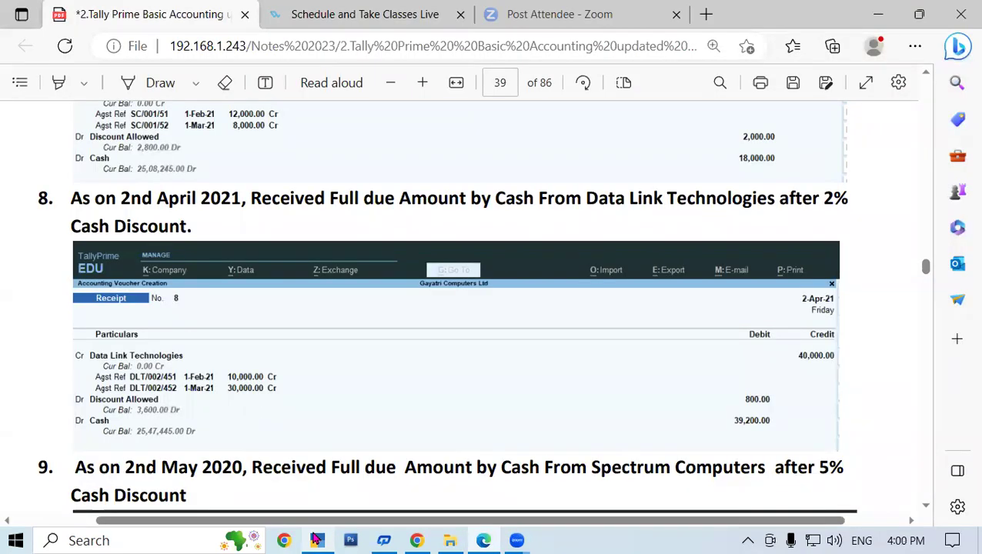
{"action": "left_click", "coordinate": [316, 541]}
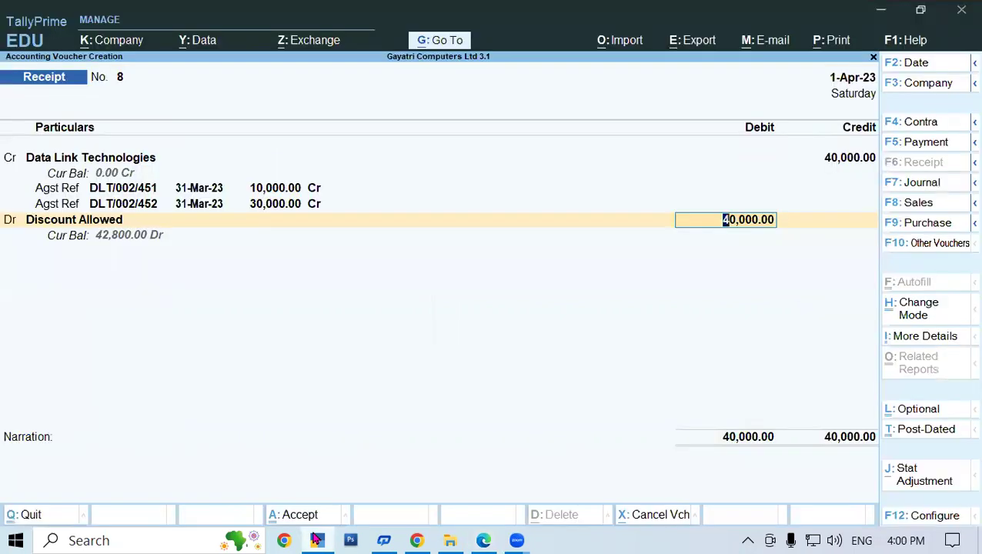
{"action": "type", "text": "800"}
{"action": "key", "text": "Return"}
{"action": "key", "text": "Return"}
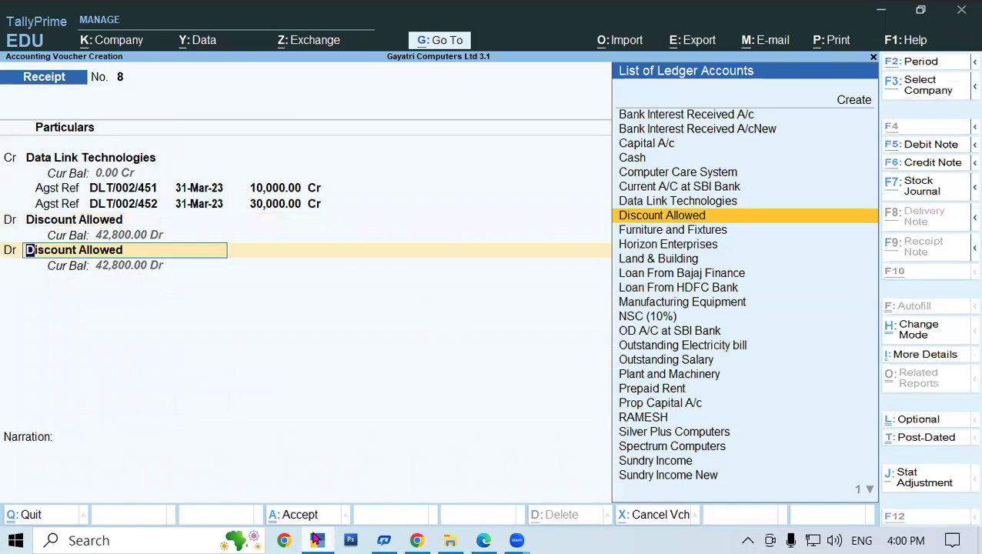
- Debit Cash with 39,200, leave the narration blank and save the Data Link Technologies receipt
{"action": "left_click", "coordinate": [315, 540]}
{"action": "left_click", "coordinate": [316, 540]}
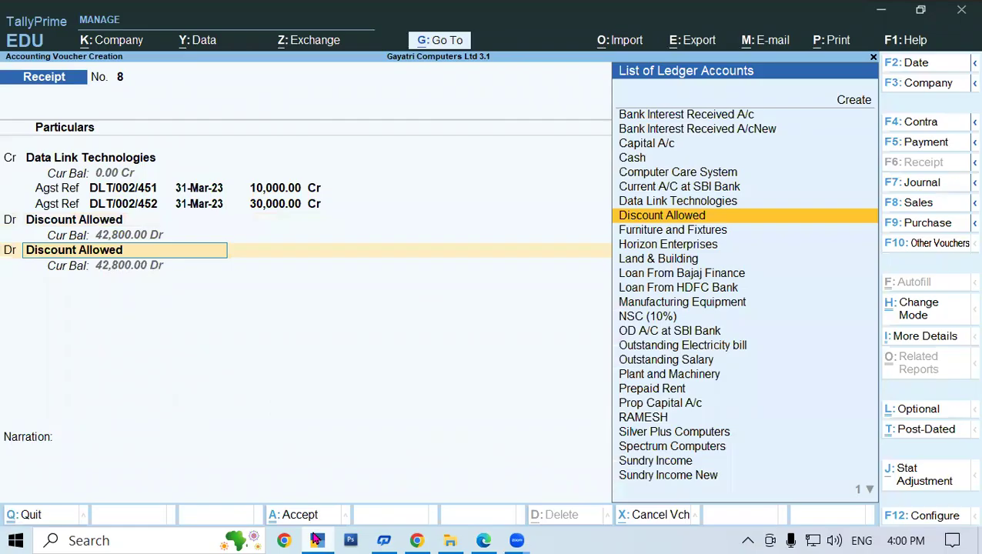
{"action": "type", "text": "Ca"}
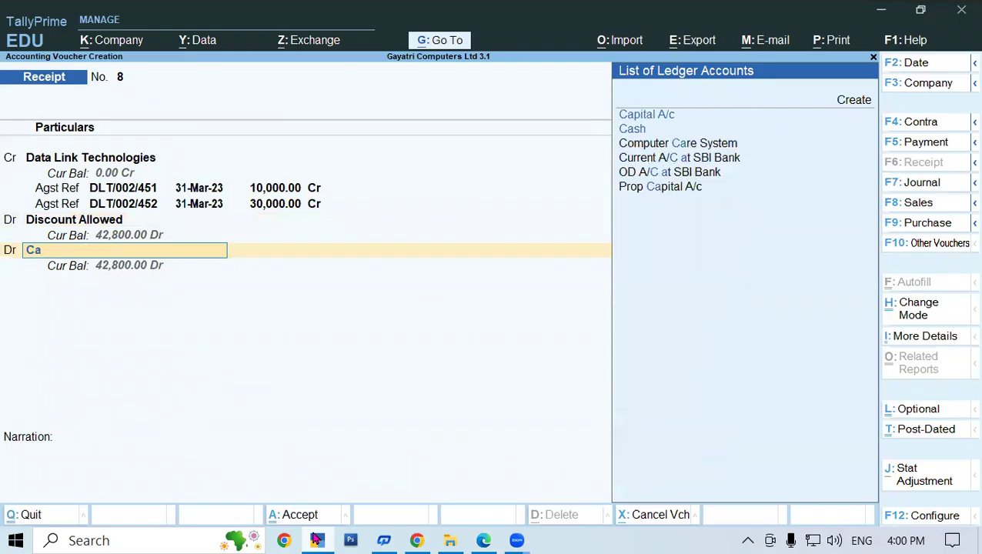
{"action": "key", "text": "Down"}
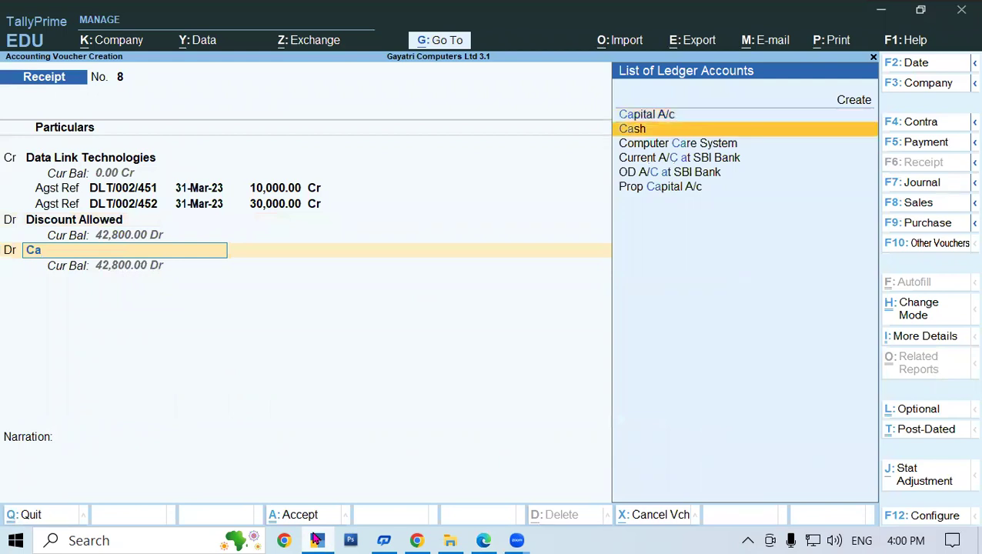
{"action": "key", "text": "Return"}
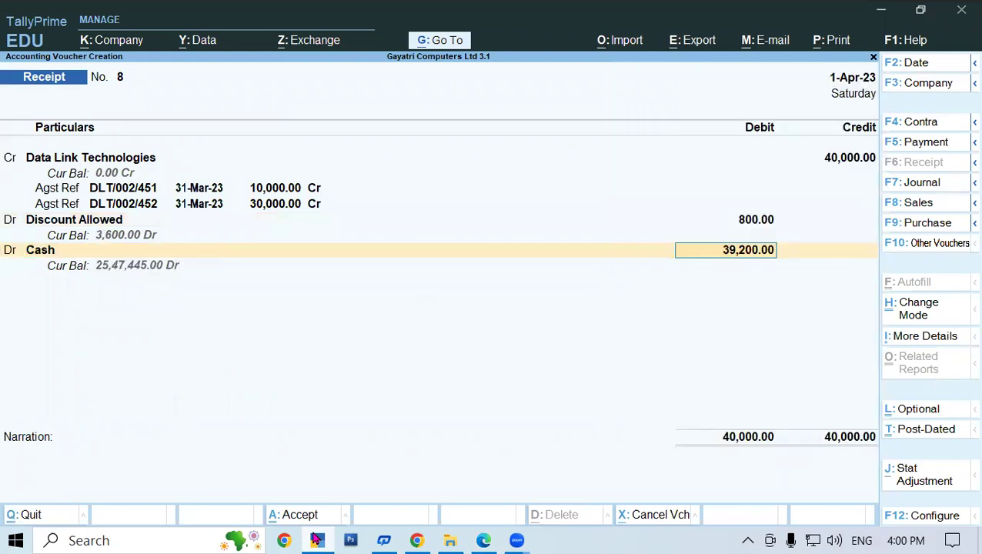
{"action": "key", "text": "Return"}
{"action": "key", "text": "Return"}
{"action": "key", "text": "Return"}
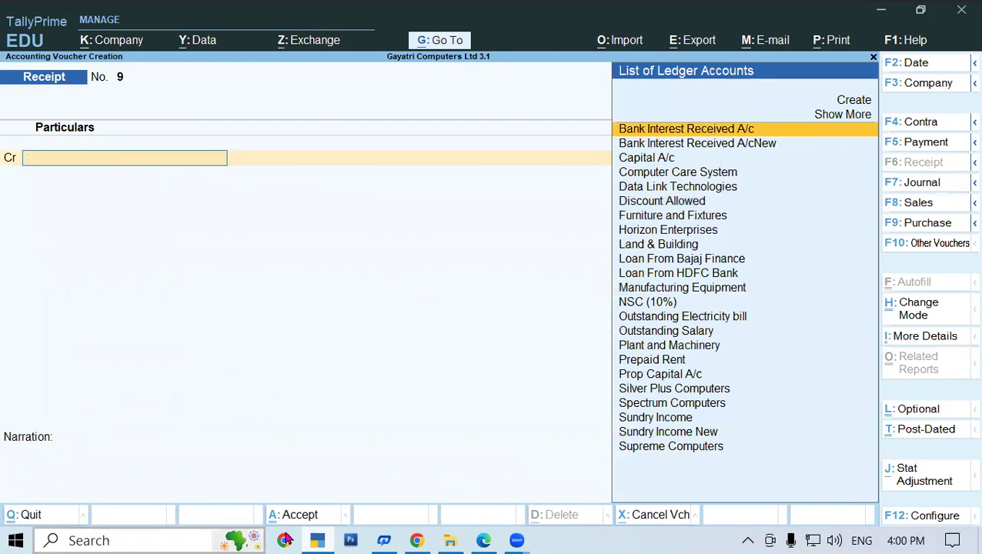
- Read transaction 9 in the Edge notes, and credit Spectrum Computers in the next TallyPrime receipt voucher
{"action": "left_click", "coordinate": [484, 540]}
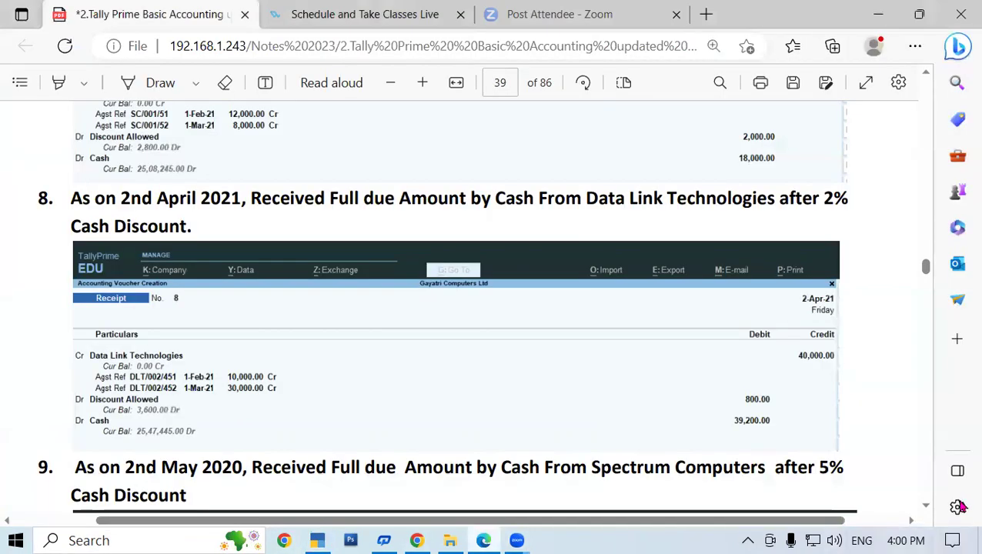
{"action": "left_click", "coordinate": [926, 507]}
{"action": "left_click", "coordinate": [926, 508]}
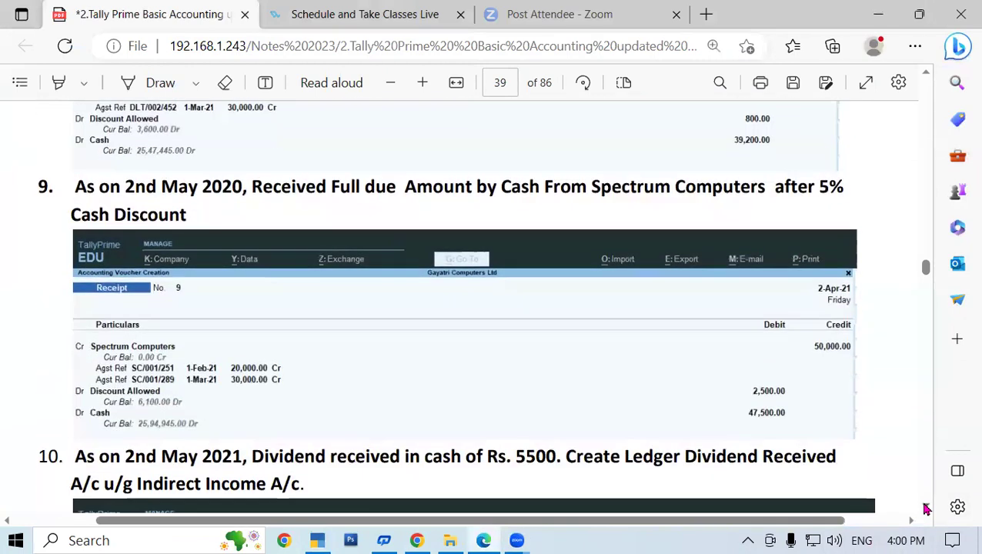
{"action": "left_click", "coordinate": [926, 508]}
{"action": "left_click_drag", "start_coordinate": [127, 130], "coordinate": [239, 130]}
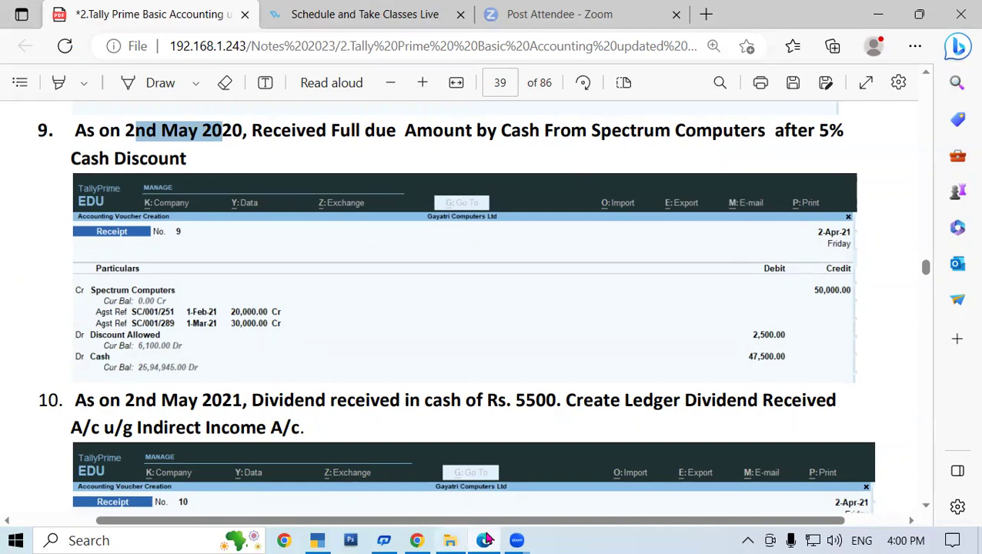
{"action": "left_click", "coordinate": [319, 540]}
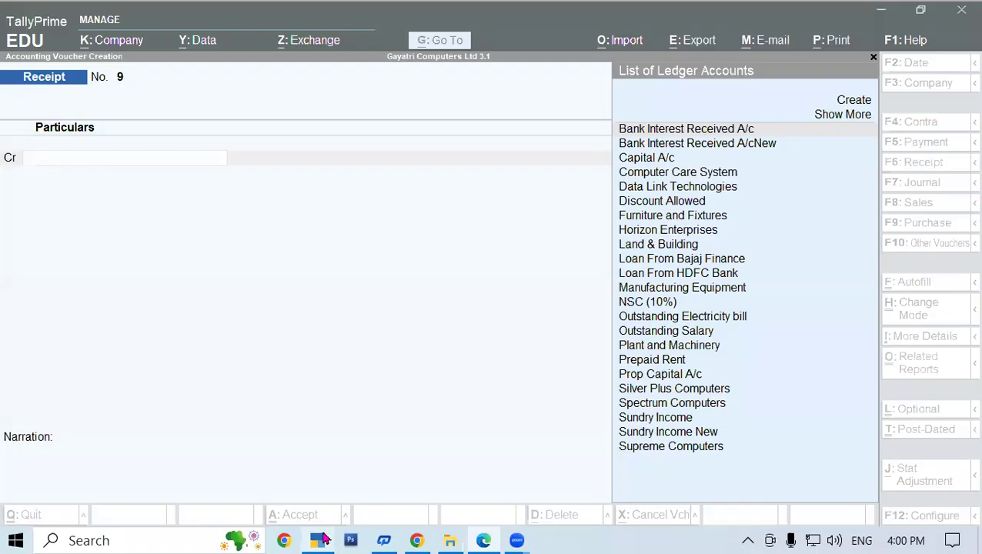
{"action": "type", "text": "Se"}
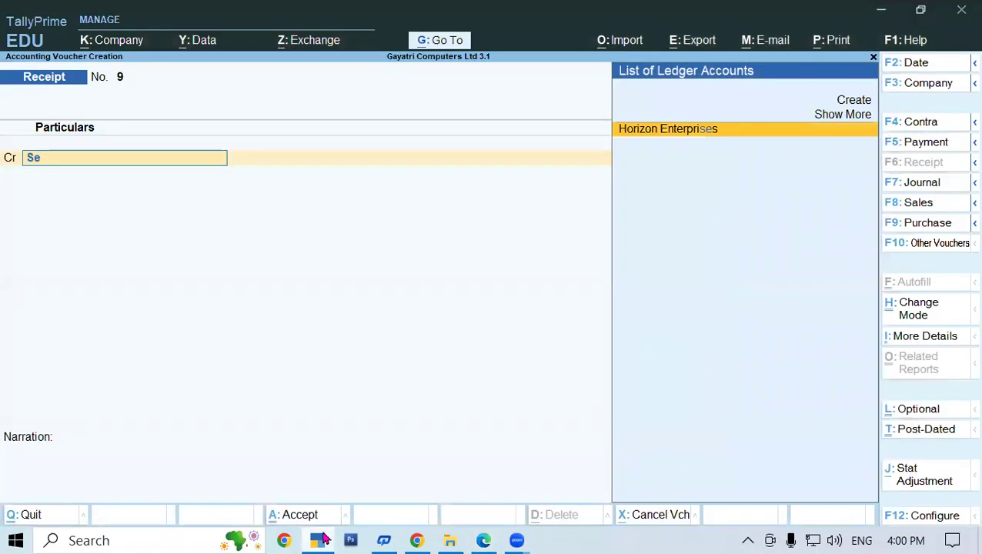
{"action": "key", "text": "BackSpace"}
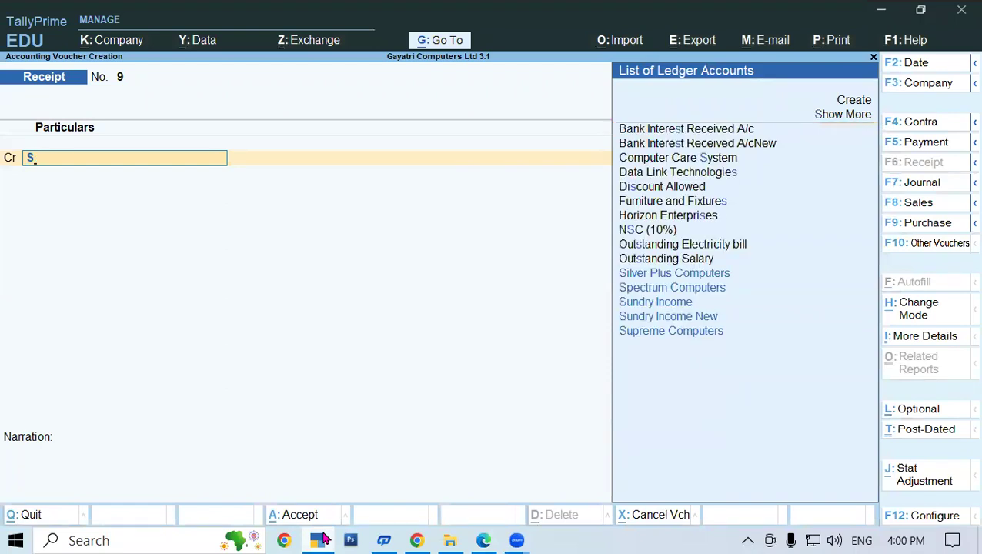
{"action": "key", "text": "Down"}
{"action": "key", "text": "Down"}
{"action": "key", "text": "Down"}
{"action": "key", "text": "Up"}
{"action": "key", "text": "Return"}
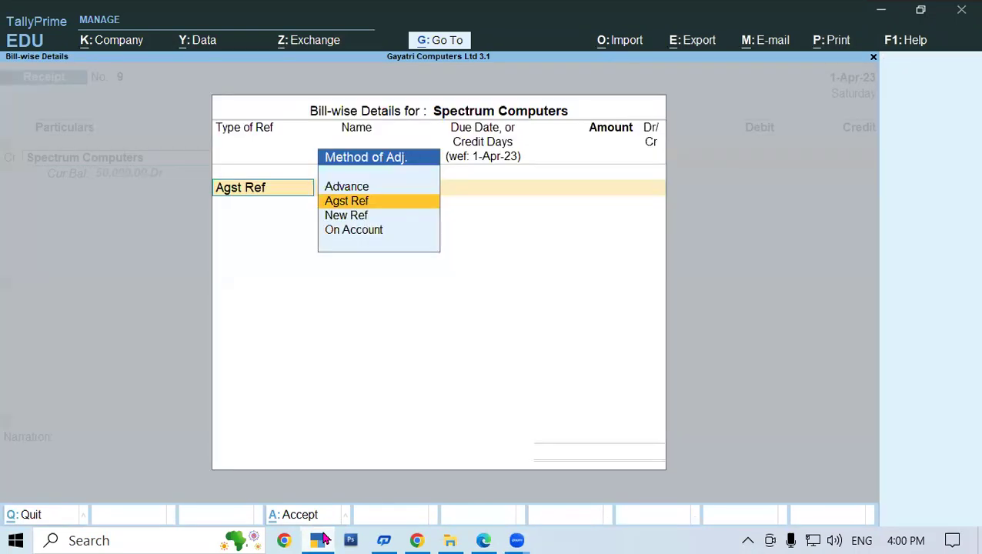
- Allocate the Spectrum Computers credit as Agst Ref to bills SC/001/192 for 20,000 and SC/001/193 for 30,000
{"action": "key", "text": "Return"}
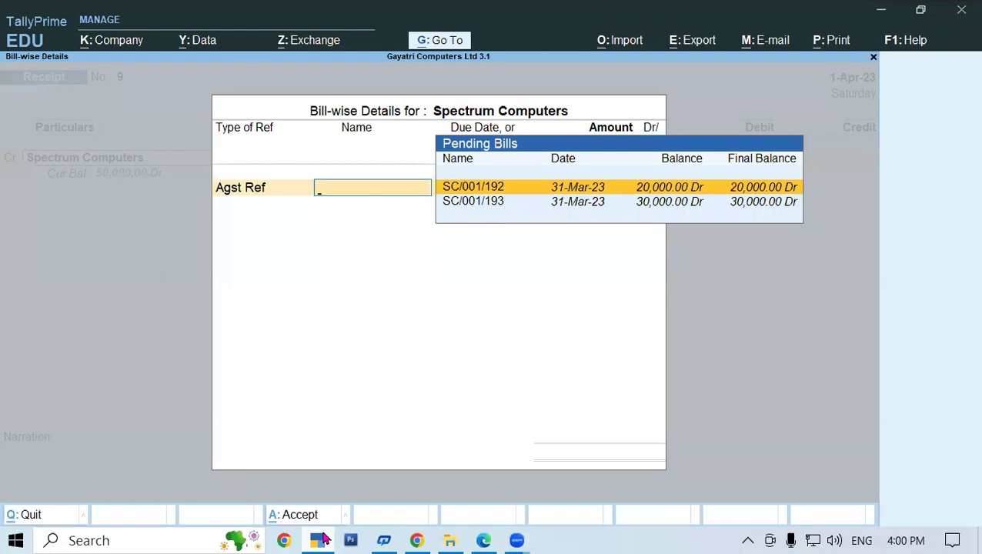
{"action": "key", "text": "Return"}
{"action": "key", "text": "Return"}
{"action": "key", "text": "Return"}
{"action": "key", "text": "Down"}
{"action": "key", "text": "Down"}
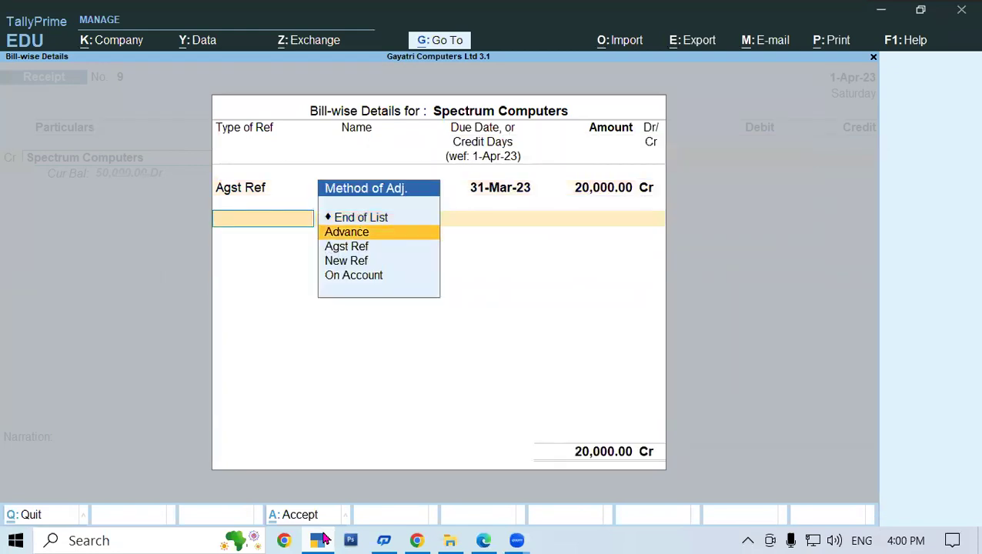
{"action": "key", "text": "Return"}
{"action": "key", "text": "Return"}
{"action": "key", "text": "Return"}
{"action": "key", "text": "Return"}
{"action": "key", "text": "Return"}
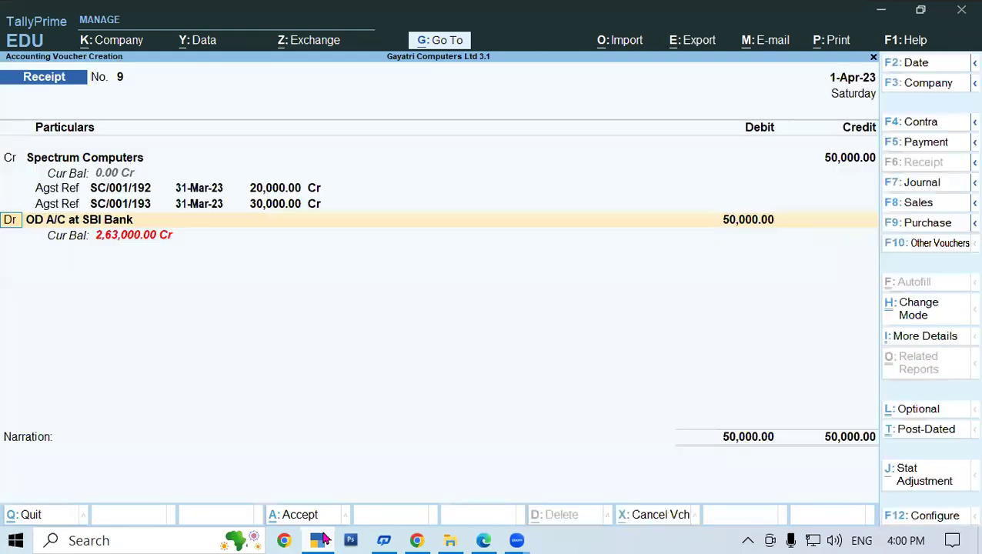
- Choose Discount Allowed instead of OD A/C at SBI Bank as the debit ledger in the Spectrum Computers receipt
{"action": "key", "text": "Return"}
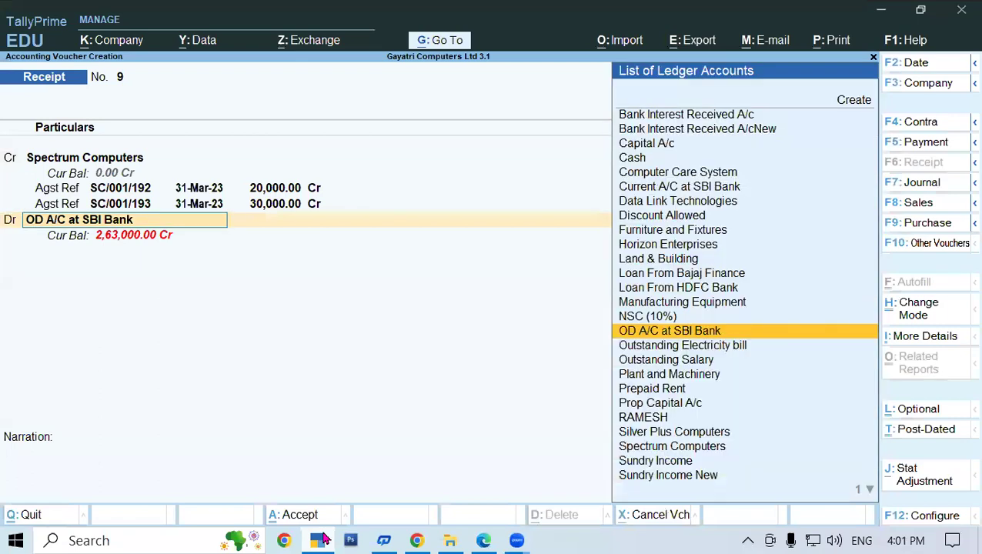
{"action": "type", "text": "D"}
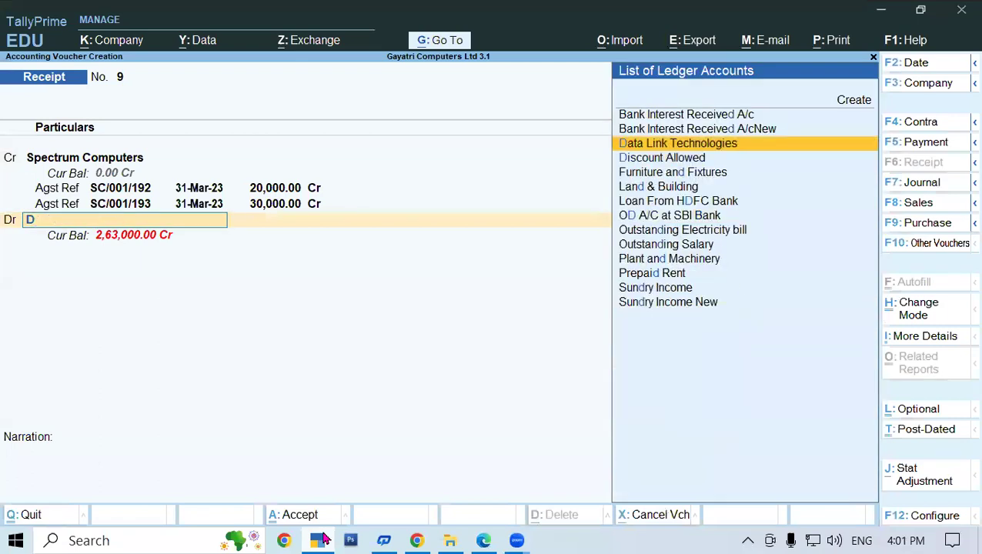
{"action": "key", "text": "Down"}
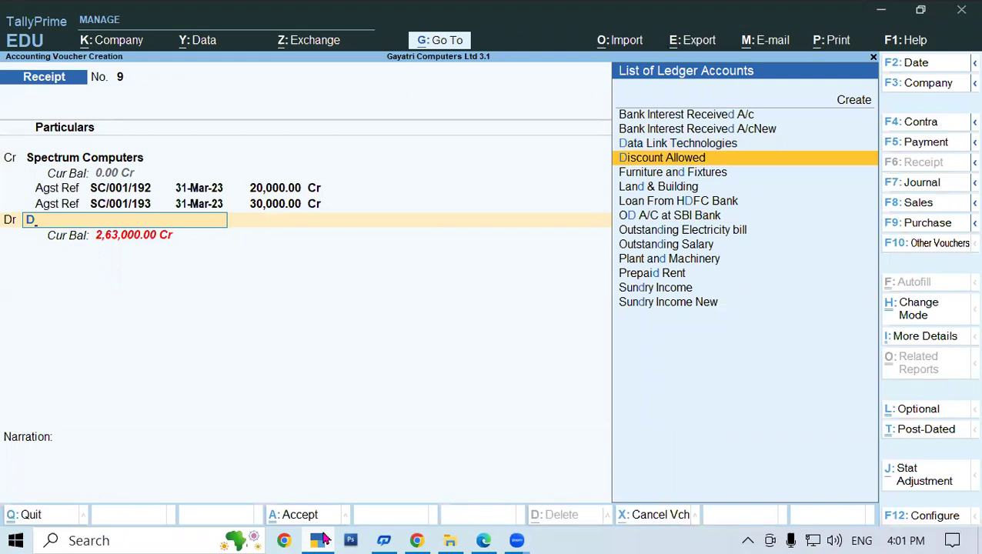
{"action": "key", "text": "Return"}
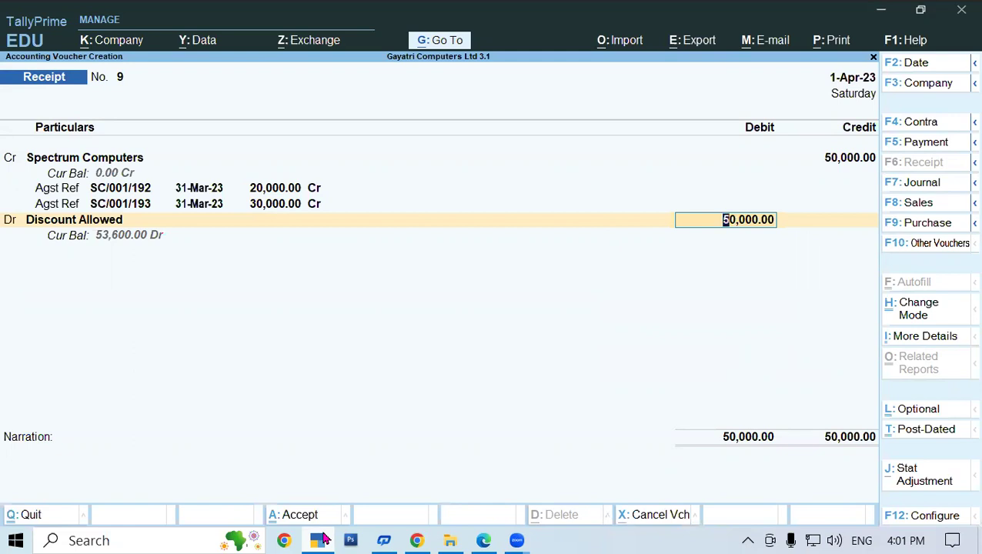
- Calculate 50000*5/100 in the built-in calculator and set the Discount Allowed debit to 2,500
{"action": "key", "text": "ctrl"}
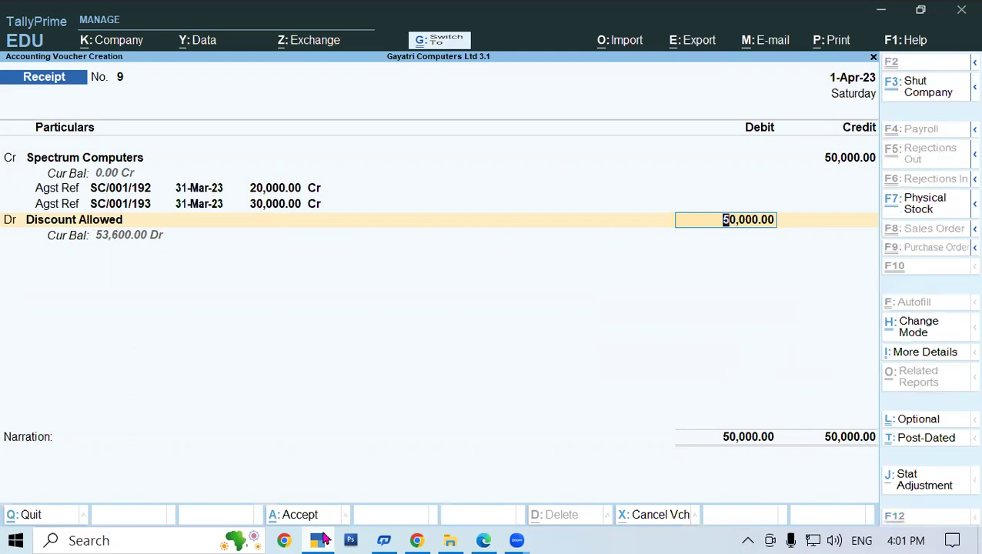
{"action": "key", "text": "ctrl+n"}
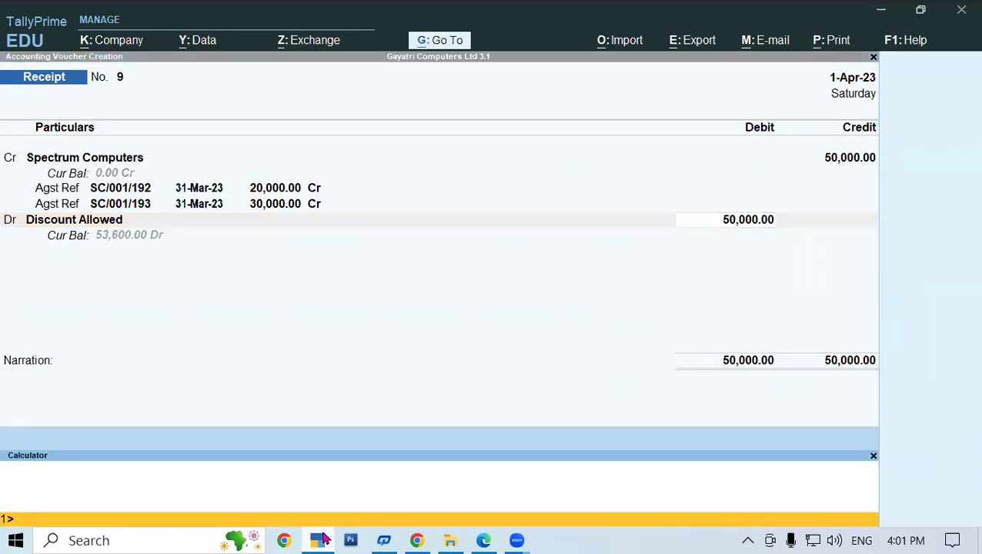
{"action": "type", "text": "50000*5/100"}
{"action": "key", "text": "Return"}
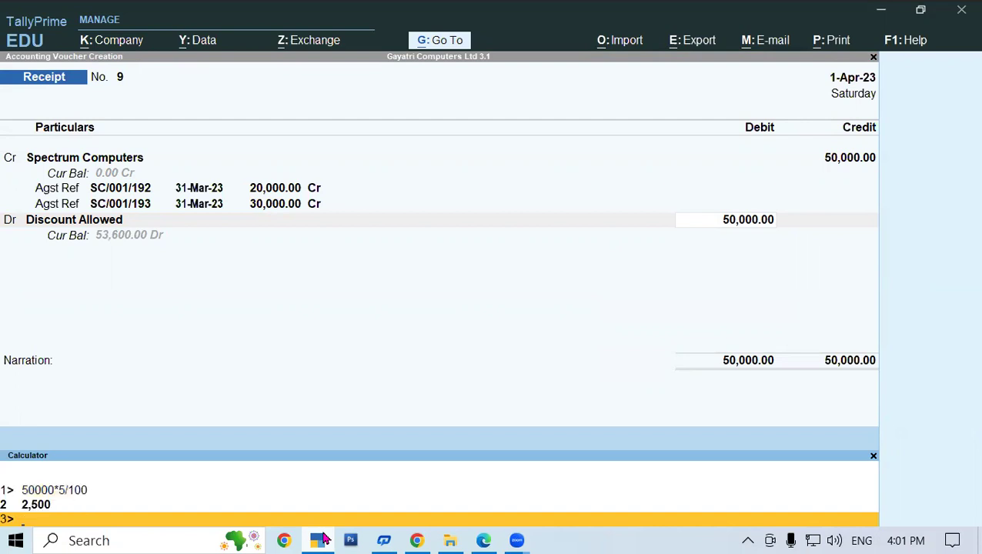
{"action": "key", "text": "ctrl+n"}
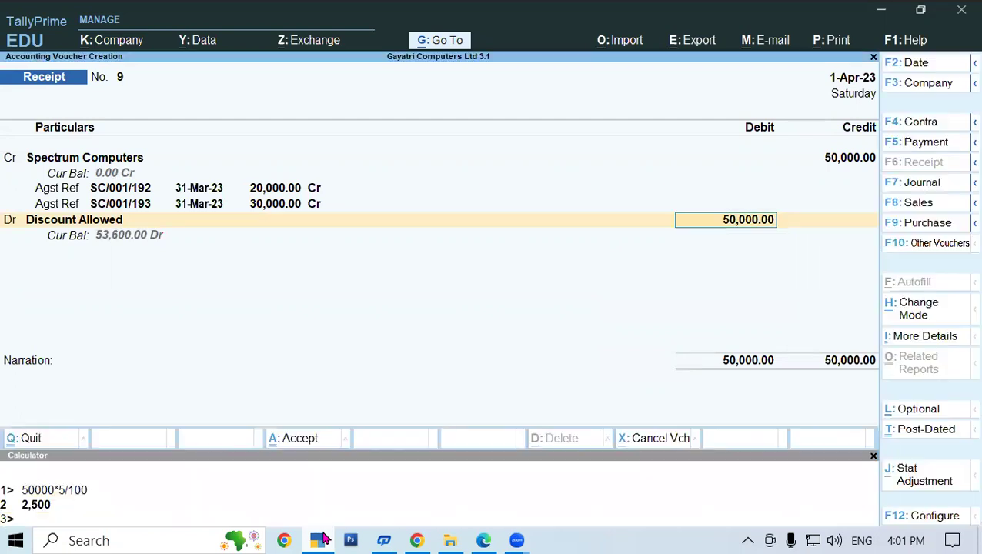
{"action": "type", "text": "2500"}
{"action": "key", "text": "Return"}
{"action": "key", "text": "Return"}
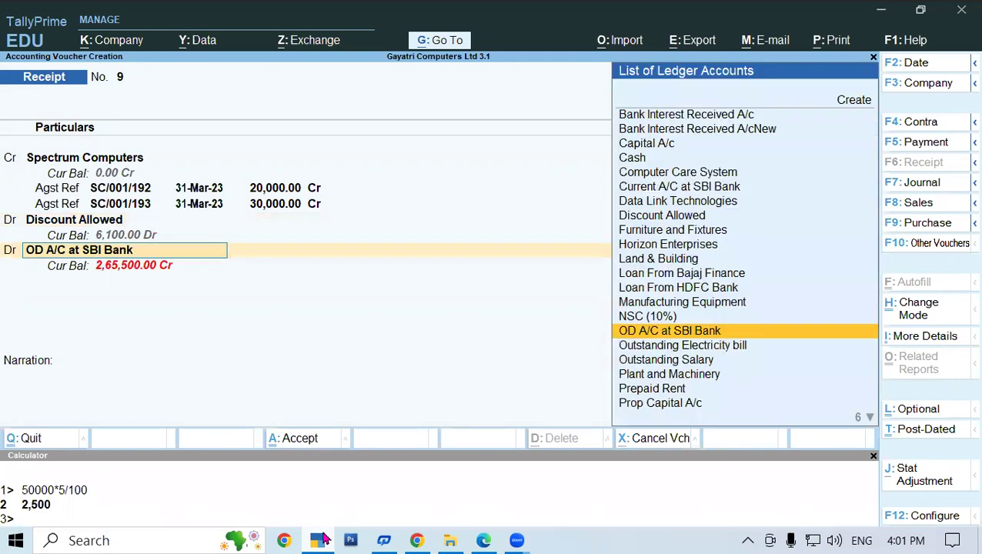
- Debit Cash with 47,500, leave the narration blank and save the Spectrum Computers receipt
{"action": "type", "text": "S"}
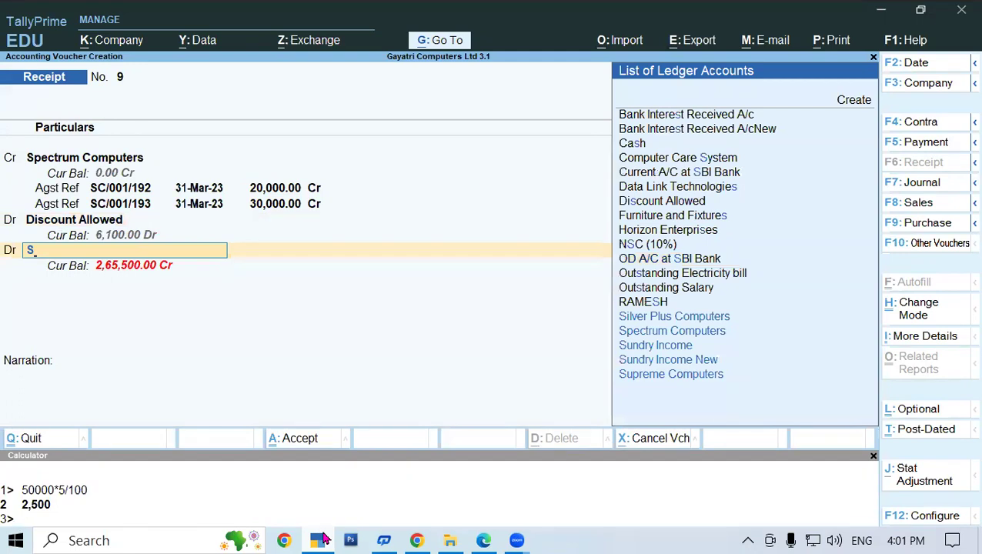
{"action": "key", "text": "BackSpace"}
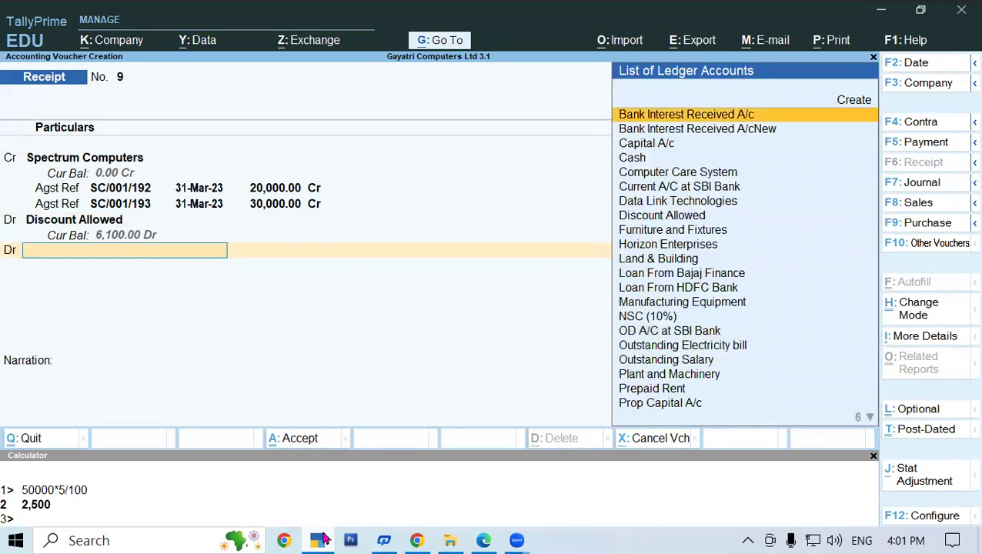
{"action": "type", "text": "Cash"}
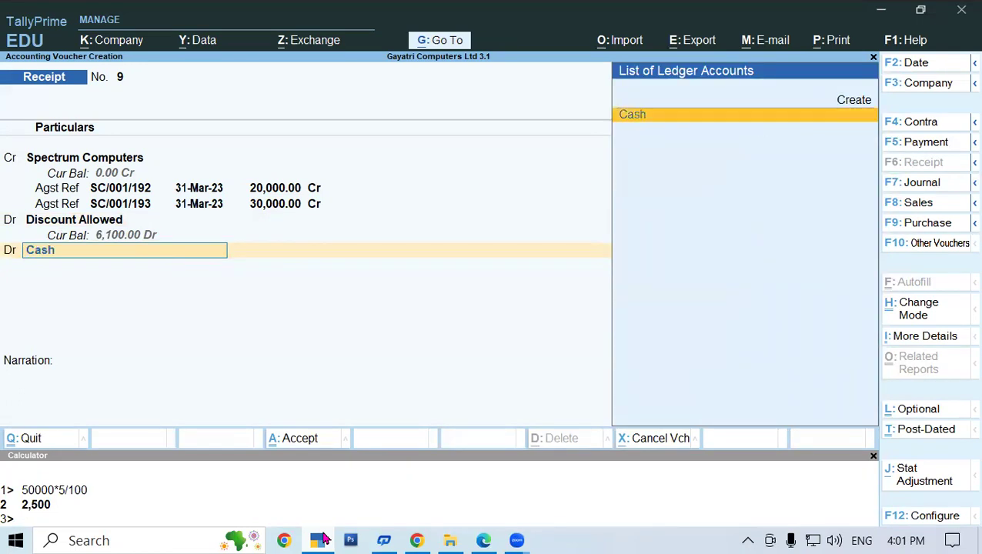
{"action": "key", "text": "Return"}
{"action": "key", "text": "Return"}
{"action": "key", "text": "Return"}
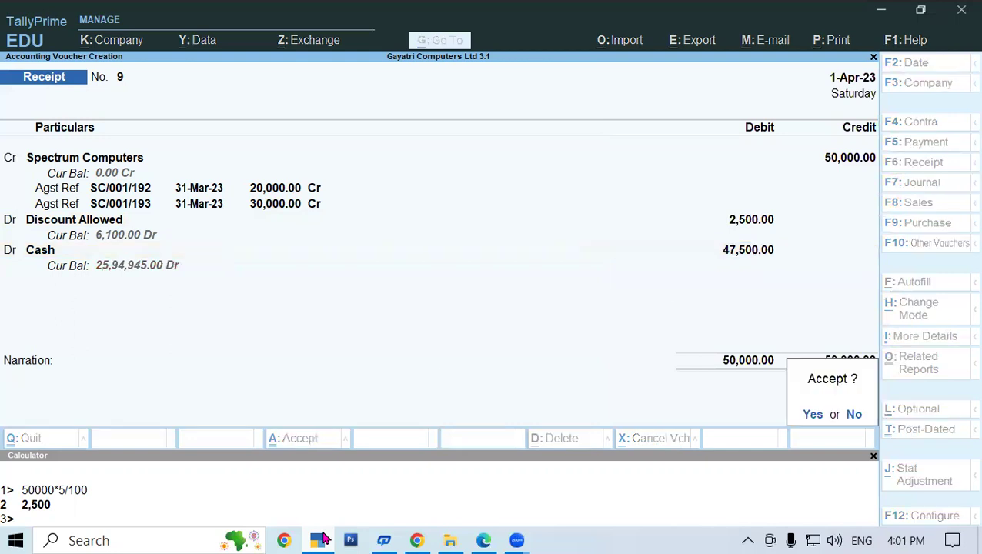
{"action": "key", "text": "Return"}
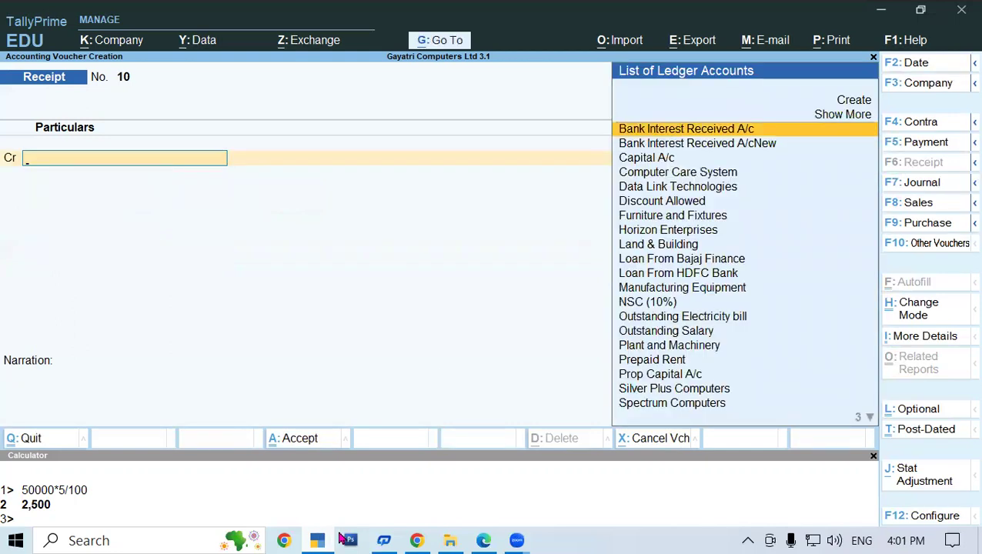
- Switch to the PDF notes in Edge and copy the words "Dividend received" from the heading of transaction 10
{"action": "left_click", "coordinate": [486, 541]}
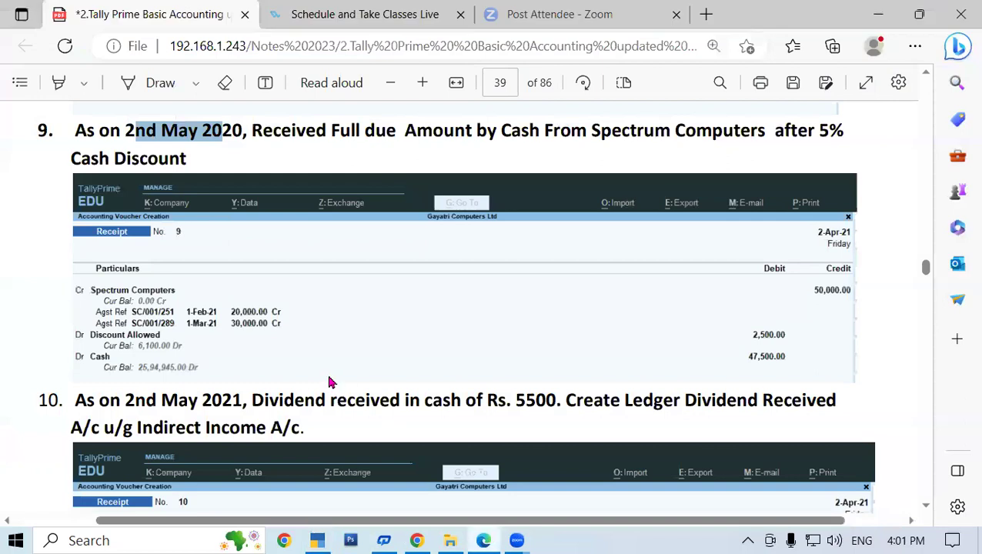
{"action": "scroll", "coordinate": [923, 504], "scroll_direction": "down", "scroll_amount": 5}
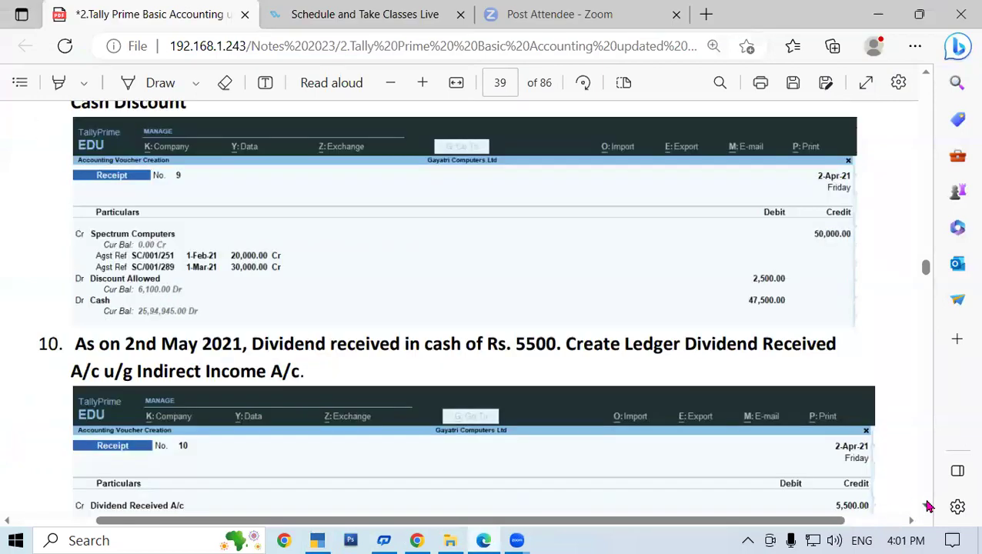
{"action": "left_click_drag", "start_coordinate": [192, 178], "coordinate": [240, 192]}
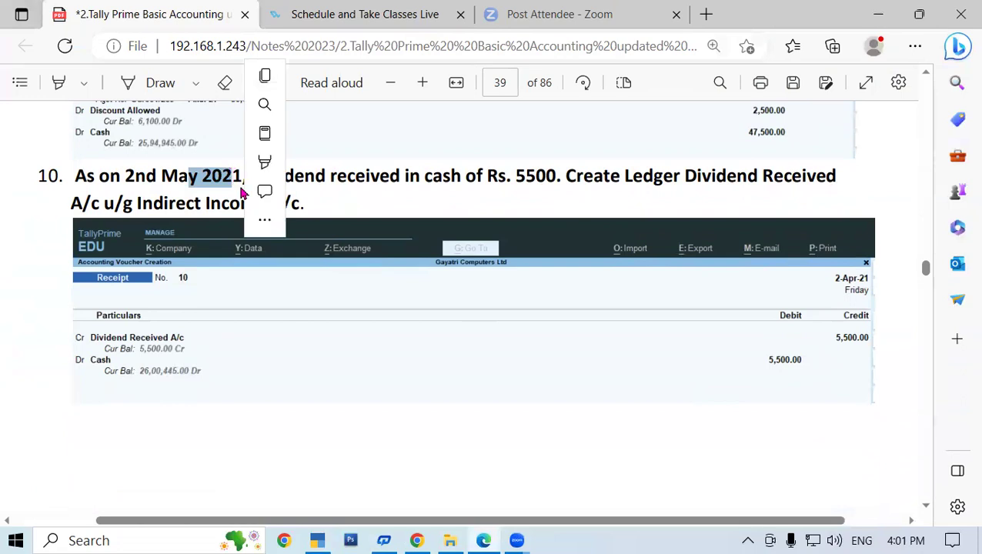
{"action": "left_click", "coordinate": [350, 358]}
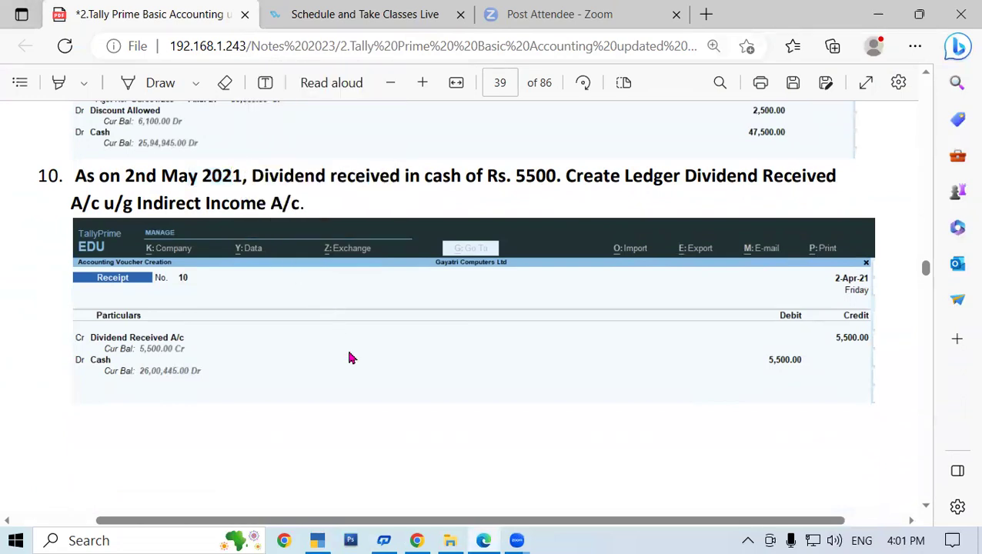
{"action": "left_click_drag", "start_coordinate": [253, 176], "coordinate": [400, 180]}
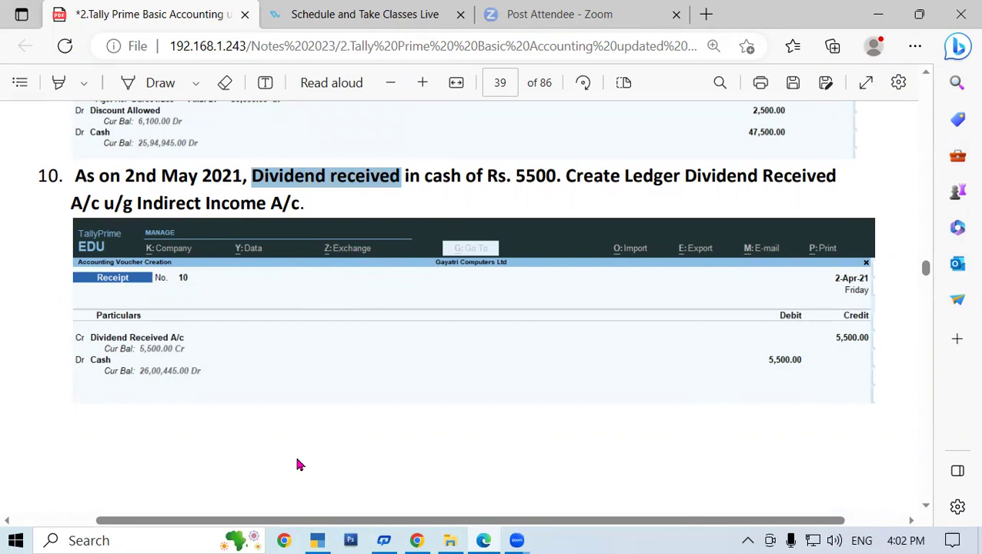
- Return to TallyPrime and start a new ledger named "Dividend received" from the receipt's credit line, leaving the alias blank
{"action": "left_click", "coordinate": [327, 537]}
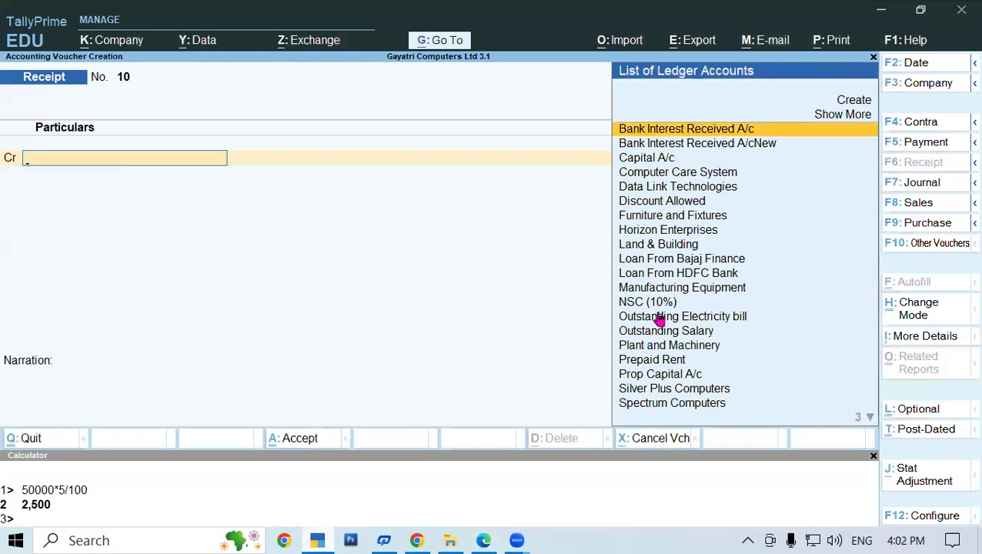
{"action": "key", "text": "alt+c"}
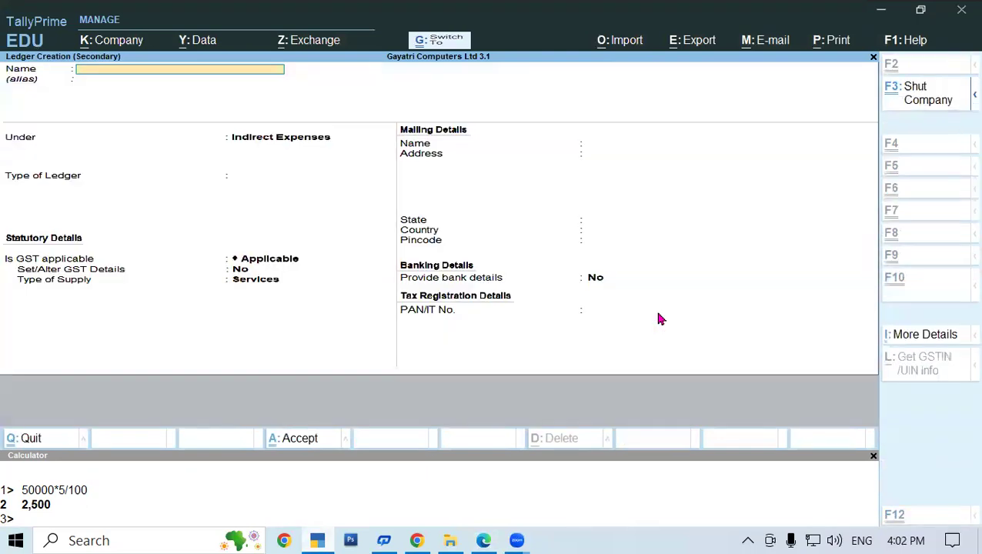
{"action": "key", "text": "ctrl+alt+v"}
{"action": "key", "text": "Return"}
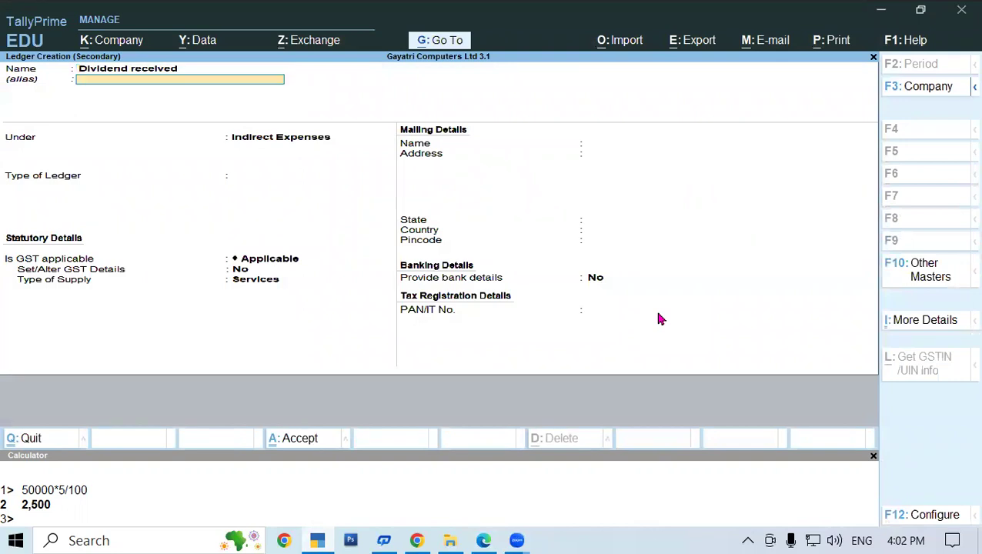
{"action": "key", "text": "Return"}
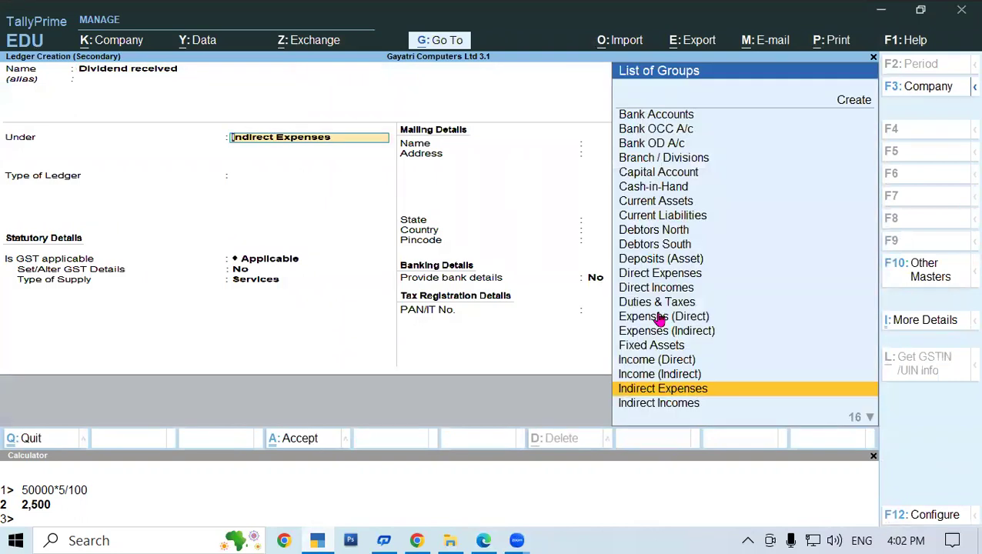
- Place the Dividend received ledger under the Indirect Incomes group
{"action": "type", "text": "In"}
{"action": "key", "text": "Down"}
{"action": "key", "text": "Down"}
{"action": "key", "text": "Down"}
{"action": "key", "text": "Down"}
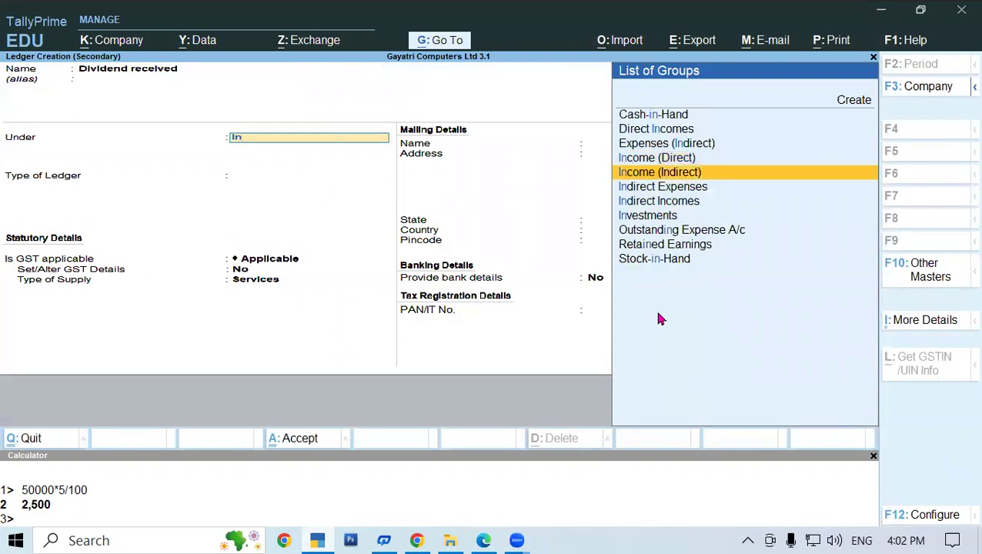
{"action": "key", "text": "Return"}
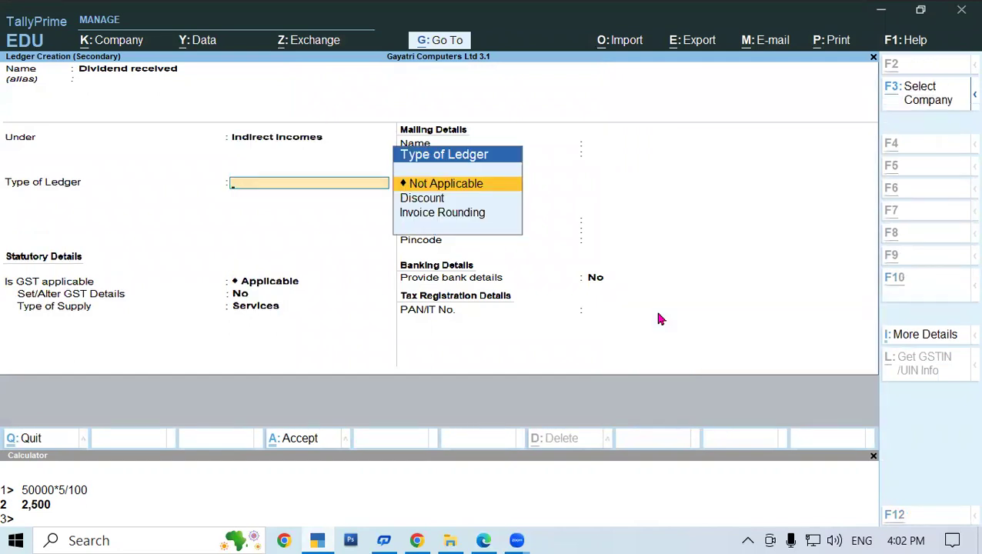
- Set the Dividend received ledger's type to Not Applicable, keep its remaining details at their defaults and save it
{"action": "key", "text": "alt+Tab"}
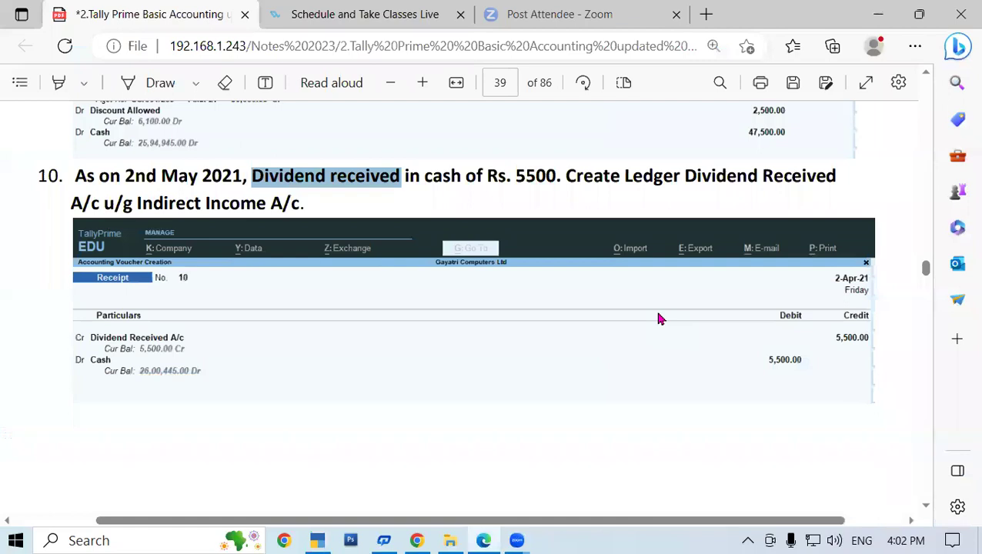
{"action": "key", "text": "alt+Tab"}
{"action": "key", "text": "Return"}
{"action": "key", "text": "Return"}
{"action": "key", "text": "Return"}
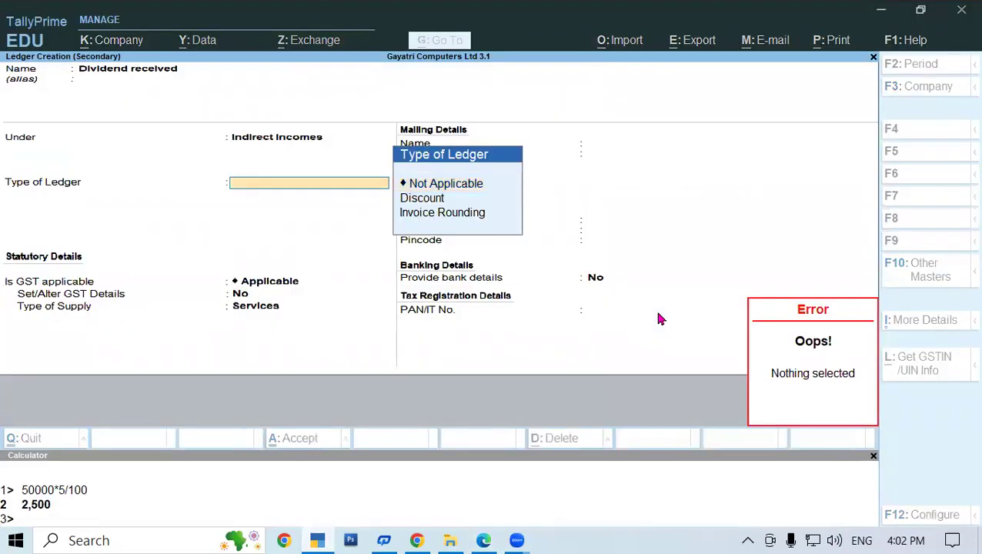
{"action": "key", "text": "Down"}
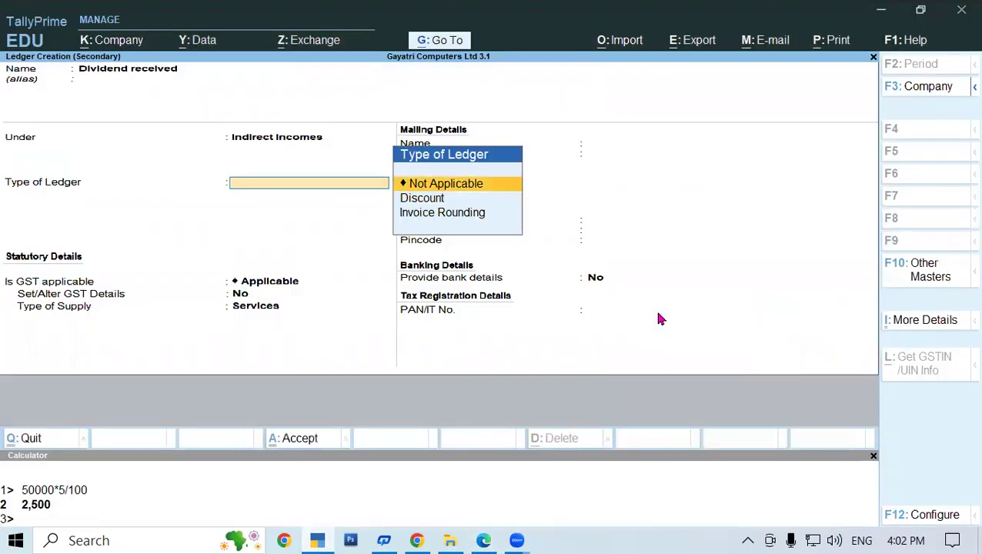
{"action": "key", "text": "Return"}
{"action": "key", "text": "Return"}
{"action": "key", "text": "Return"}
{"action": "key", "text": "Return"}
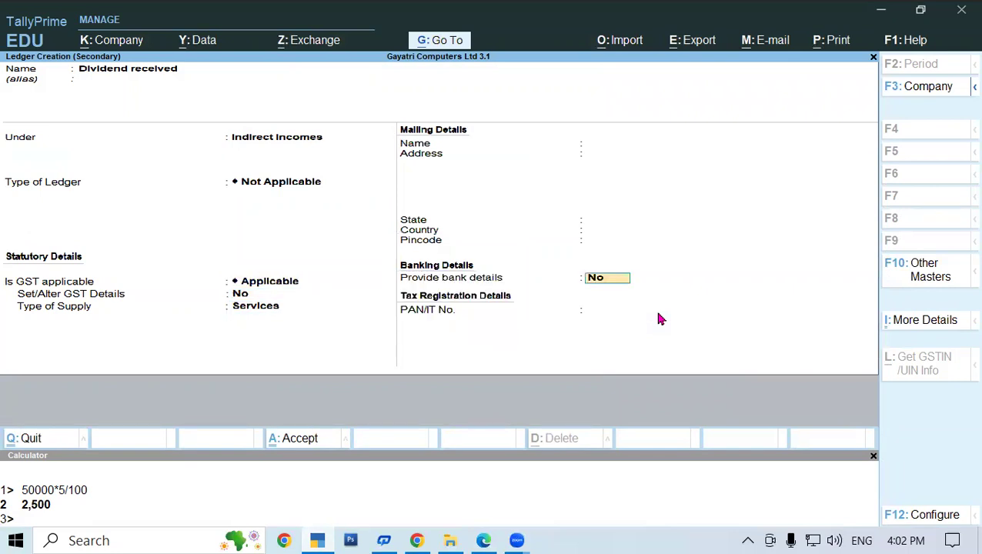
{"action": "key", "text": "Return"}
{"action": "key", "text": "Return"}
- Credit Dividend received and debit Cash with 5,500, leave the narration blank and save receipt No. 10
{"action": "type", "text": "5500"}
{"action": "key", "text": "Return"}
{"action": "key", "text": "Return"}
{"action": "key", "text": "Down"}
{"action": "key", "text": "Down"}
{"action": "key", "text": "Down"}
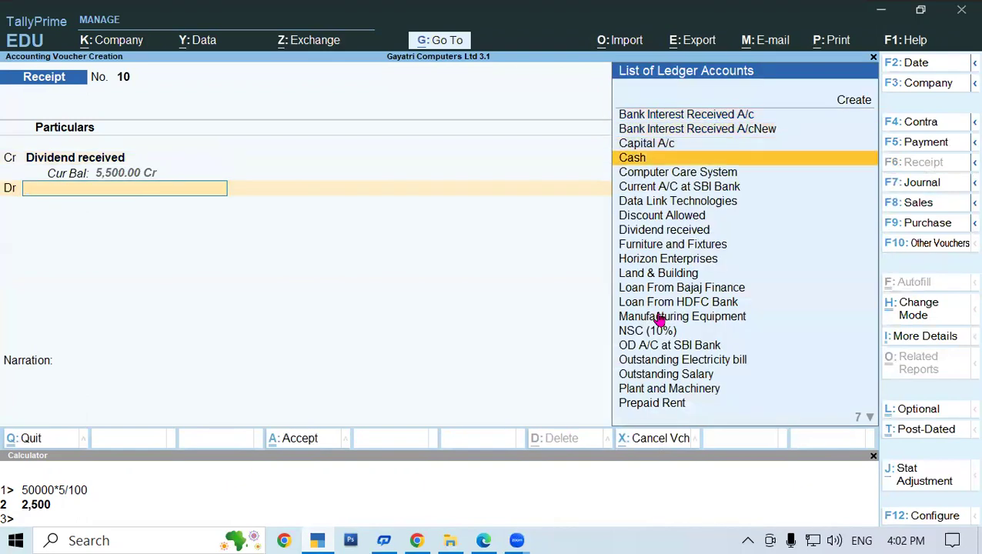
{"action": "key", "text": "Return"}
{"action": "key", "text": "Return"}
{"action": "key", "text": "Return"}
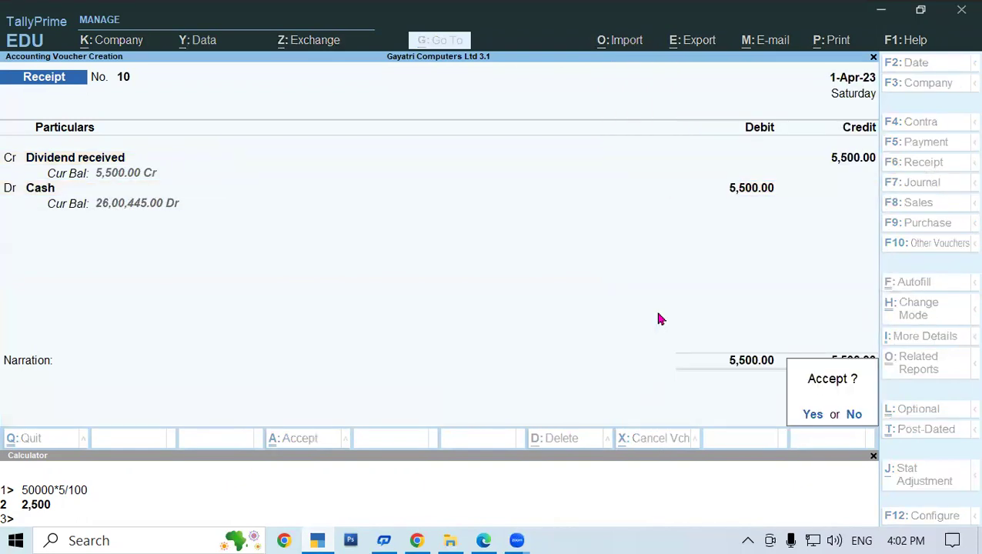
{"action": "key", "text": "Return"}
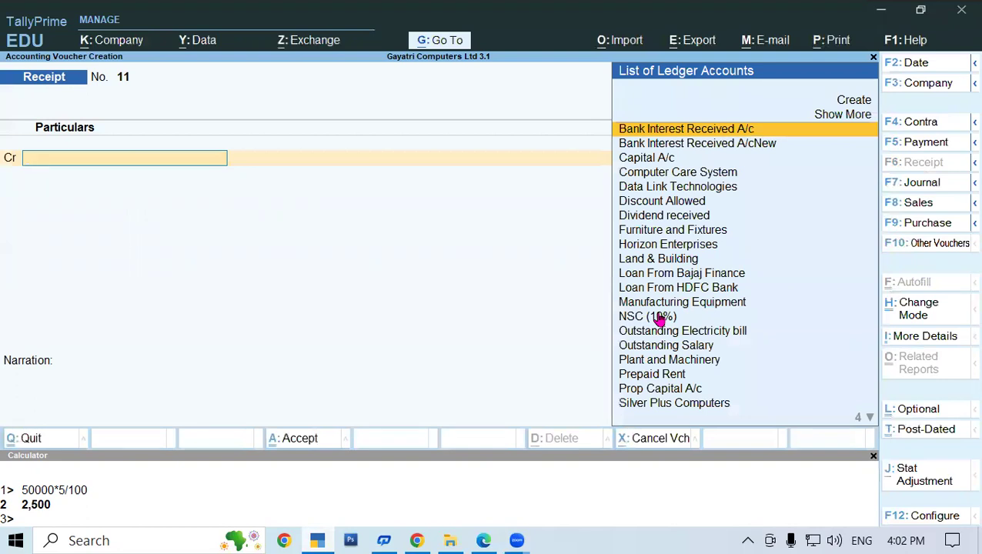
- Close the calculator and the voucher entry screen, and open the Trial Balance report
{"action": "left_click", "coordinate": [873, 456]}
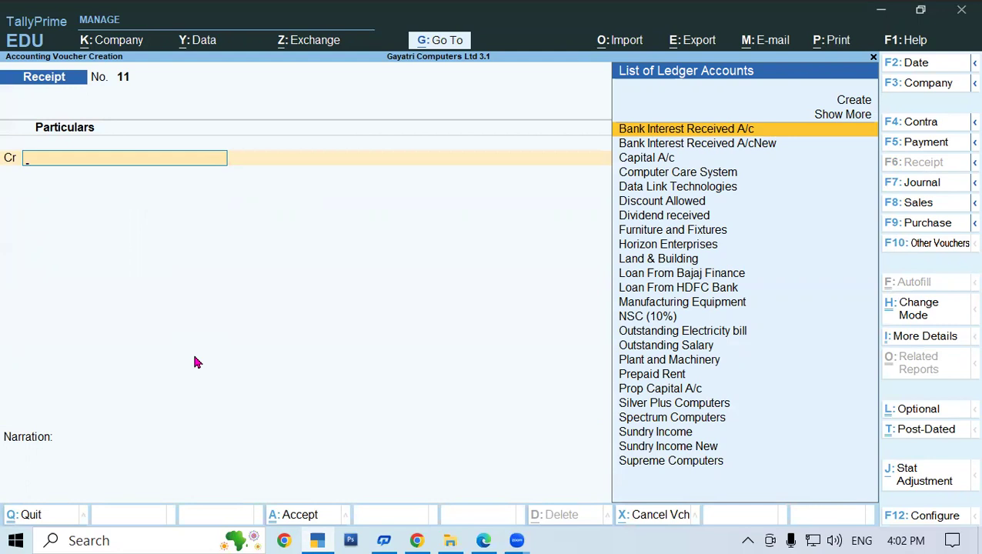
{"action": "key", "text": "Escape"}
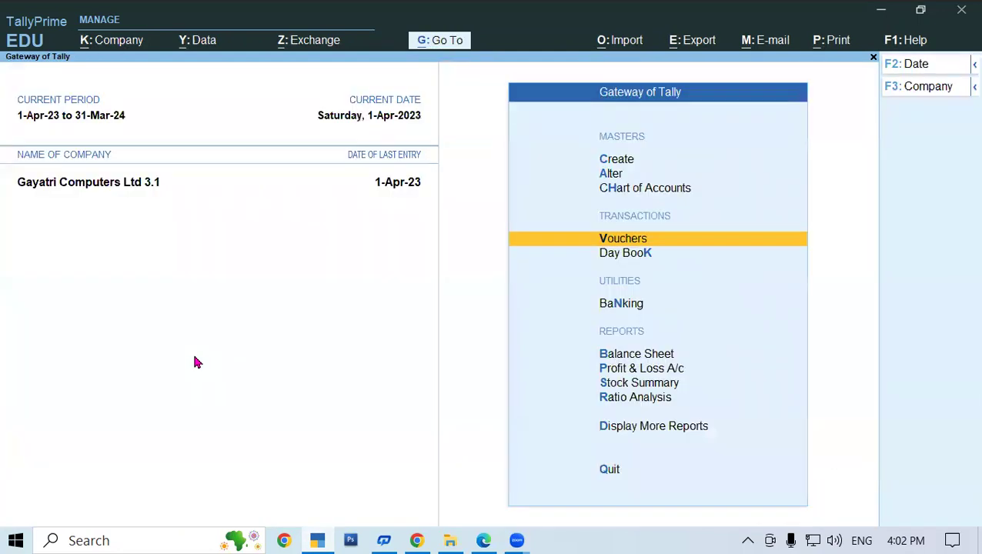
{"action": "key", "text": "Down"}
{"action": "key", "text": "Down"}
{"action": "key", "text": "Down"}
{"action": "key", "text": "Down"}
{"action": "key", "text": "Down"}
{"action": "key", "text": "Down"}
{"action": "key", "text": "Down"}
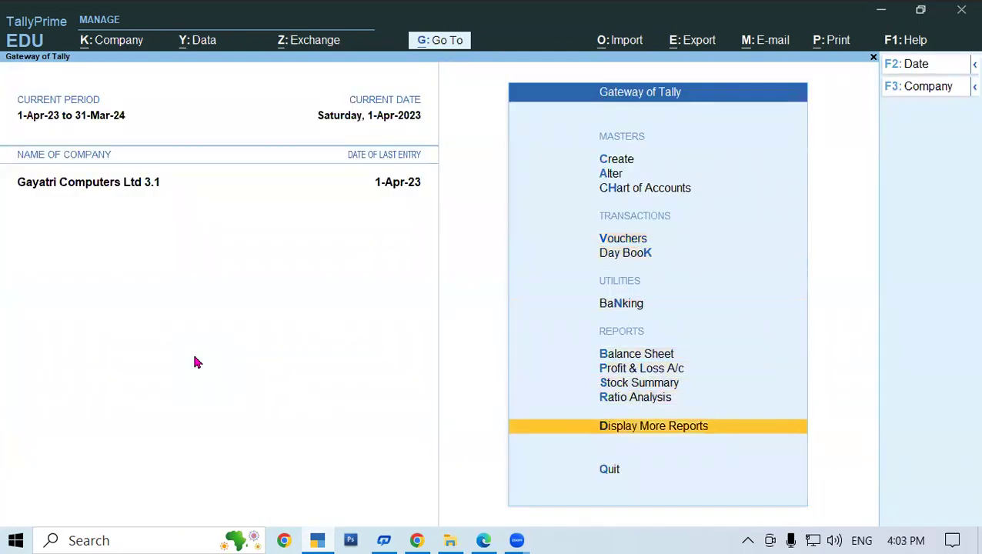
{"action": "key", "text": "Return"}
{"action": "key", "text": "Return"}
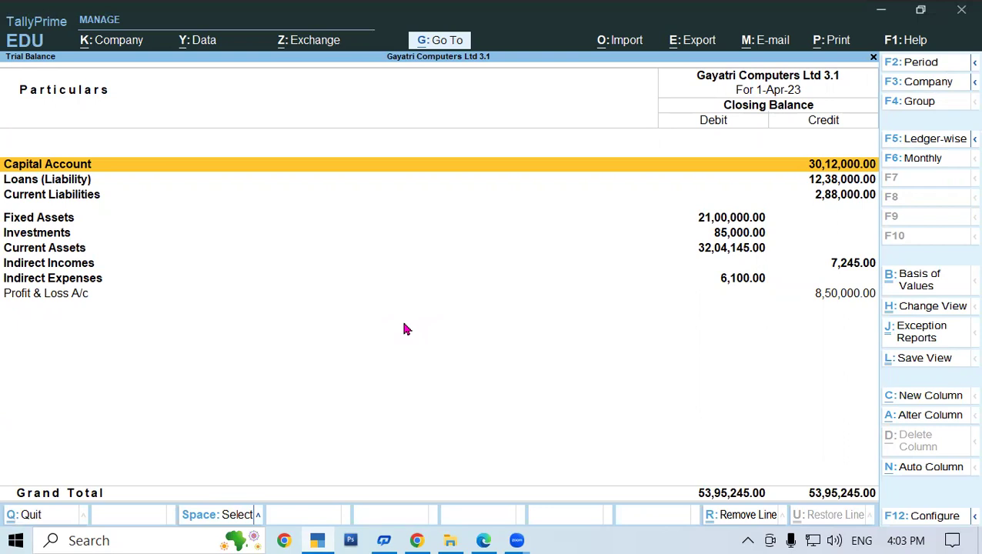
- Leave the Trial Balance and open the Balance Sheet
{"action": "key", "text": "Escape"}
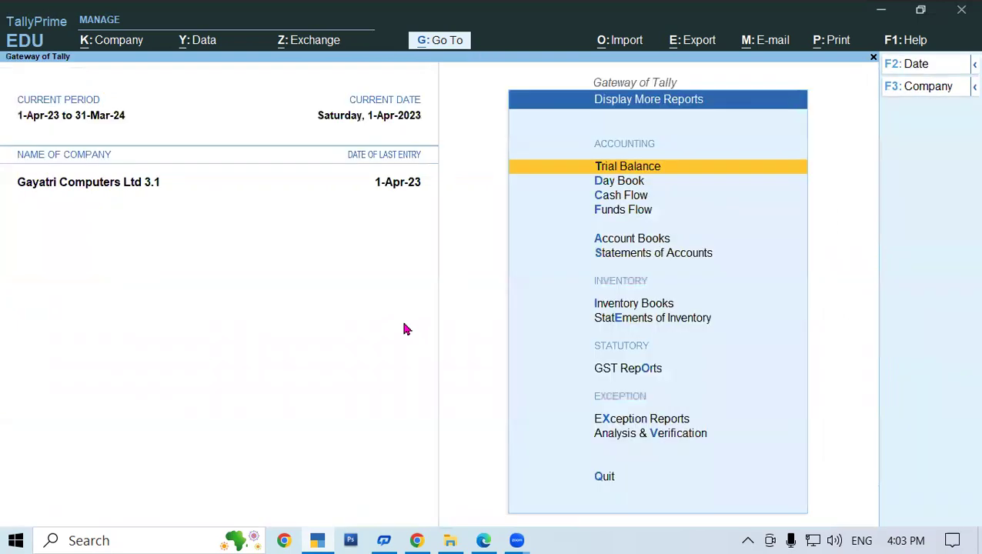
{"action": "key", "text": "Escape"}
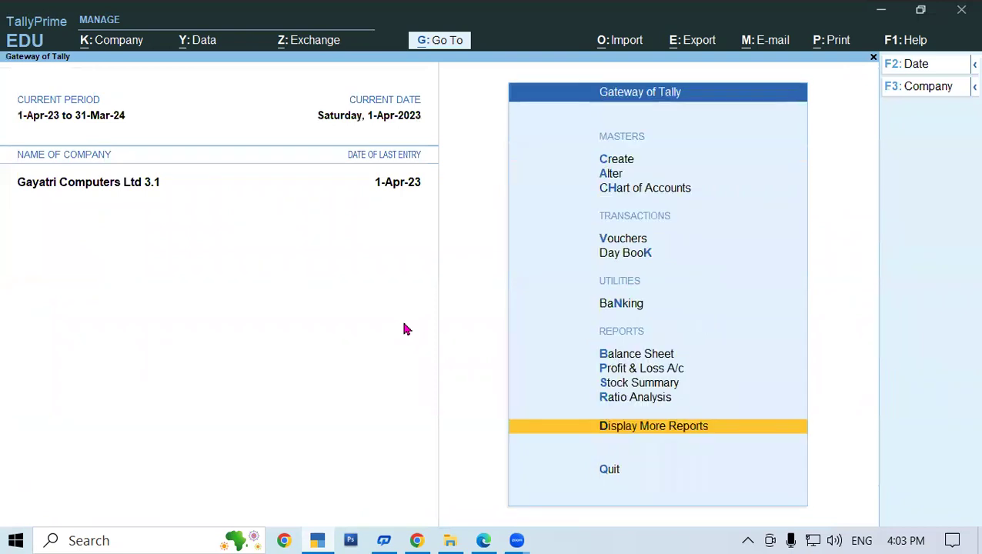
{"action": "key", "text": "Up"}
{"action": "key", "text": "Up"}
{"action": "key", "text": "Up"}
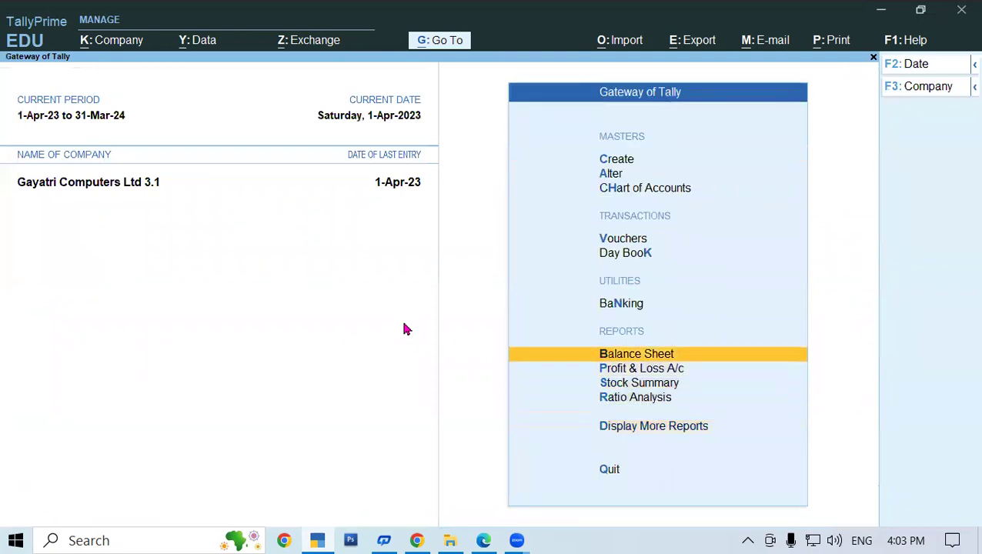
{"action": "key", "text": "Return"}
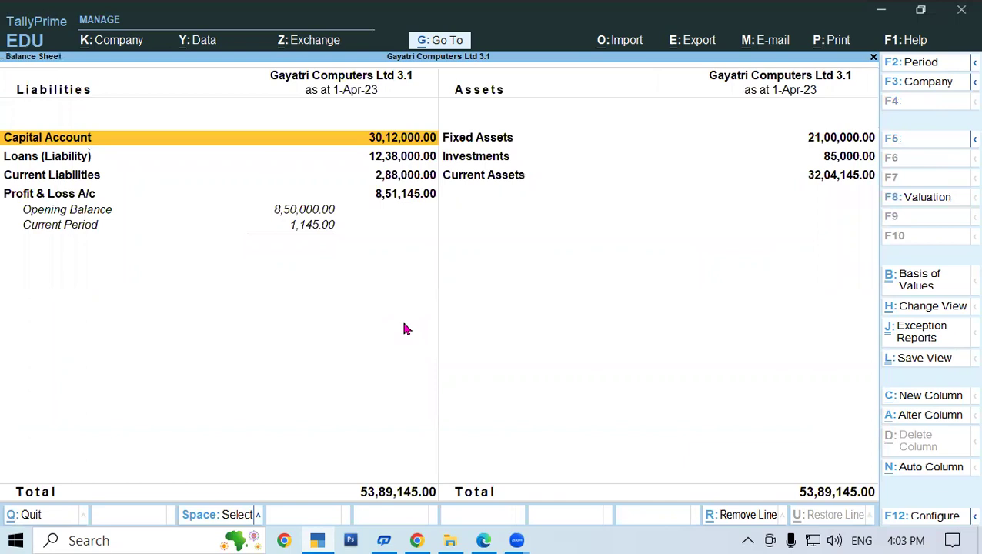
- Expand the Balance Sheet to its detailed view and open its configuration settings
{"action": "key", "text": "alt+F5"}
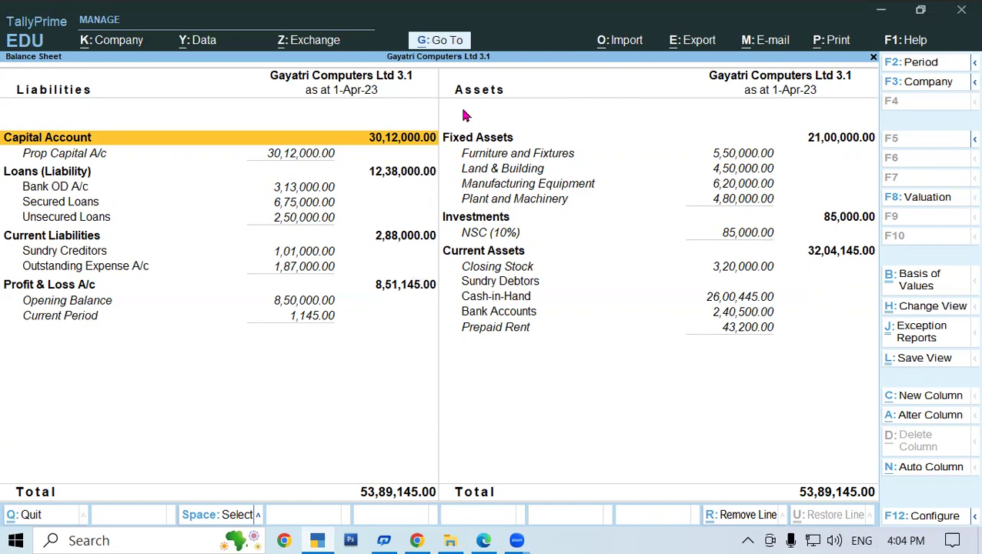
{"action": "key", "text": "F12"}
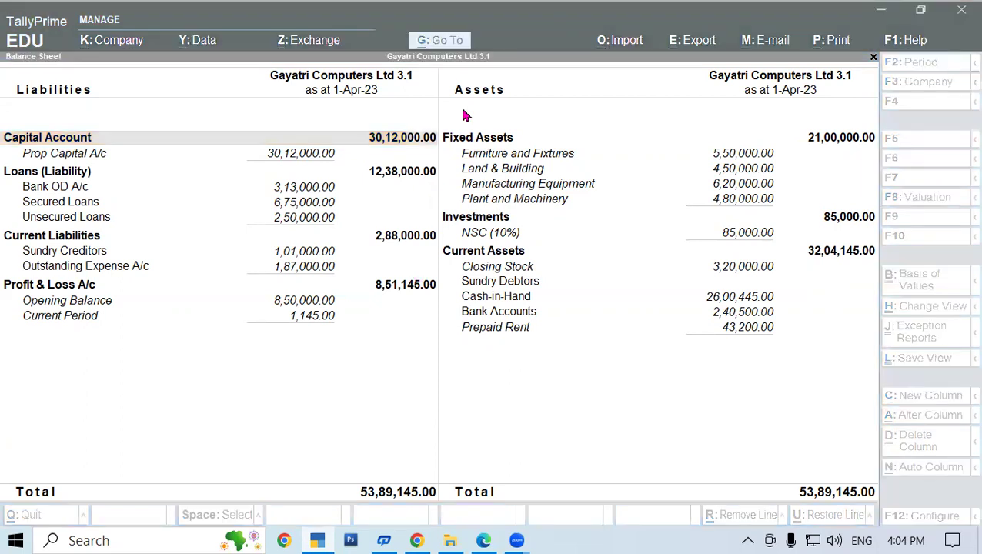
{"action": "key", "text": "Right"}
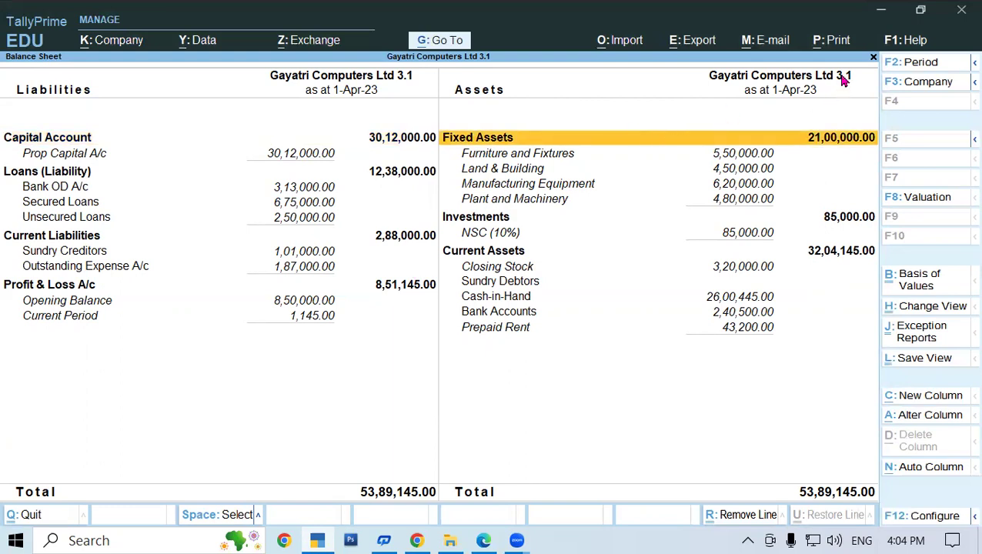
{"action": "key", "text": "Return"}
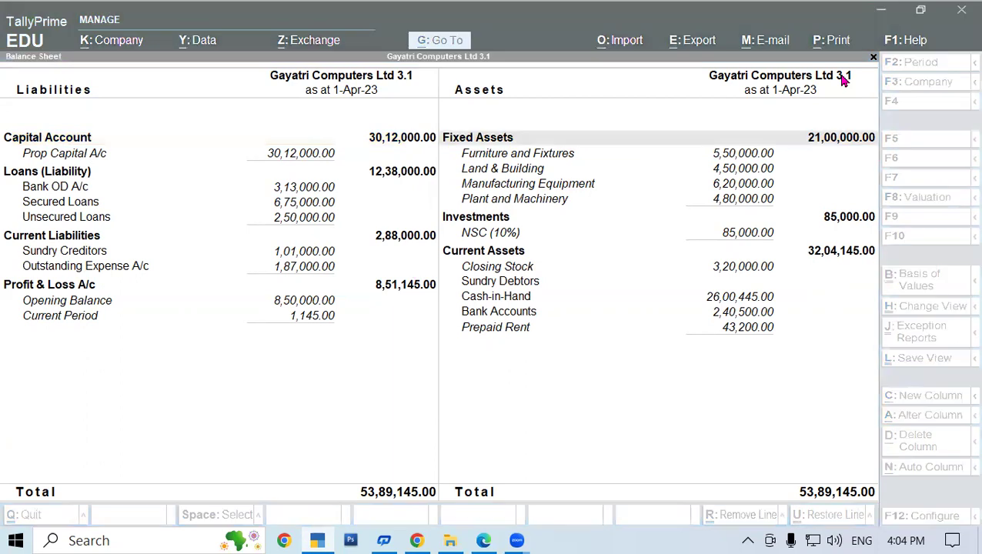